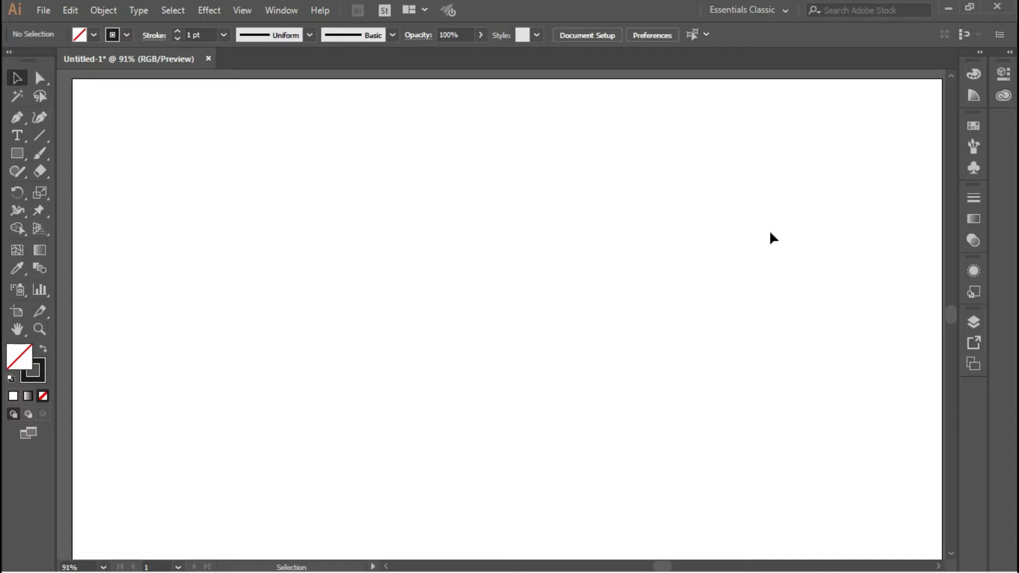
# Create a new bristle brush with the Round Point shape, 3 mm size and the other default settings.
pyautogui.click(973, 146)
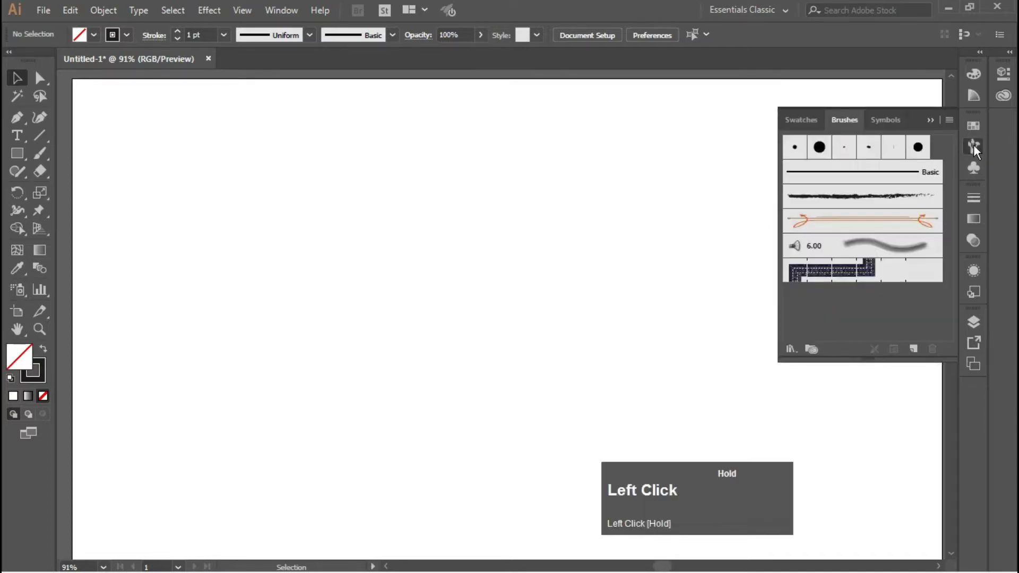
pyautogui.click(913, 349)
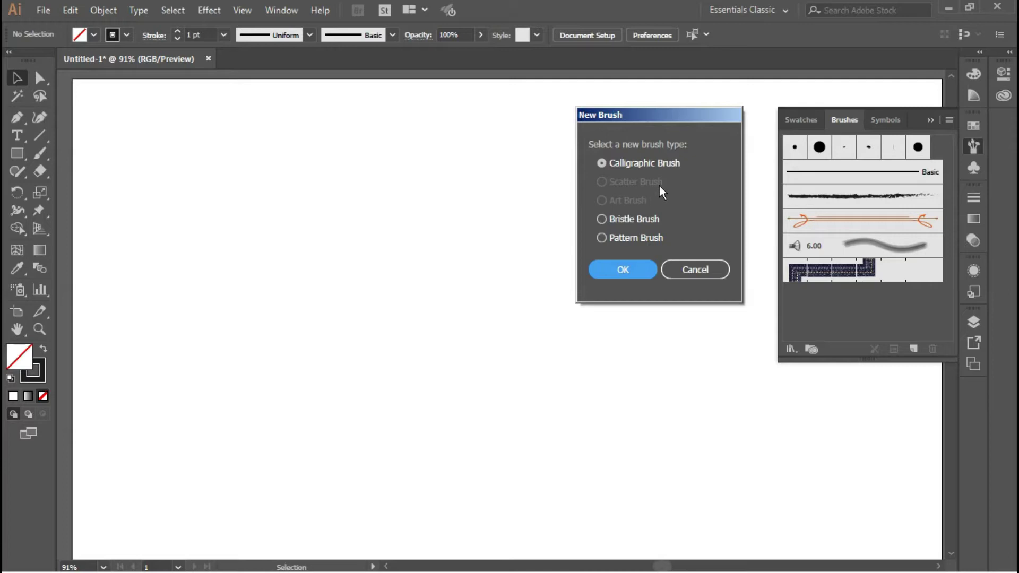
pyautogui.click(602, 218)
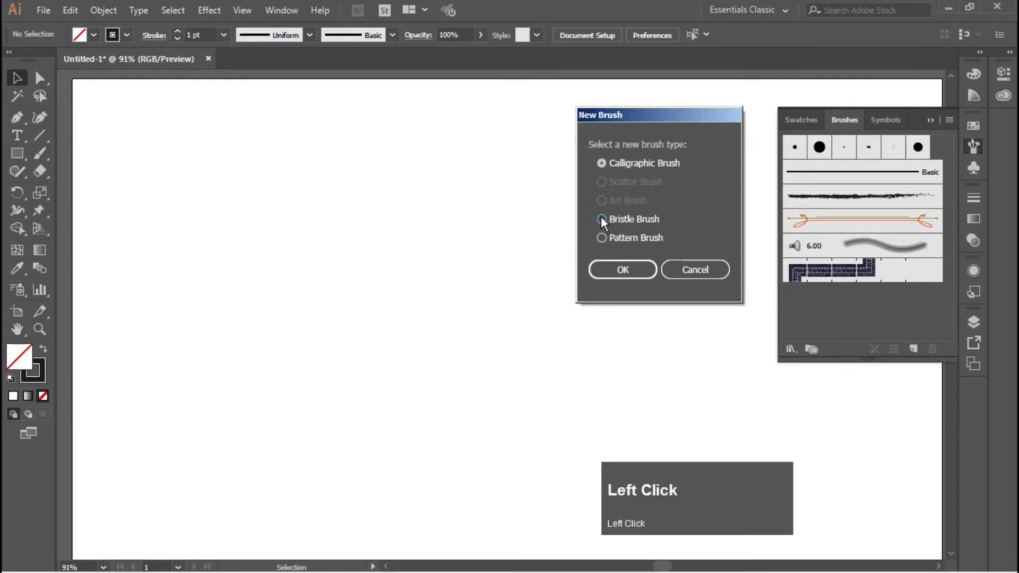
pyautogui.click(623, 270)
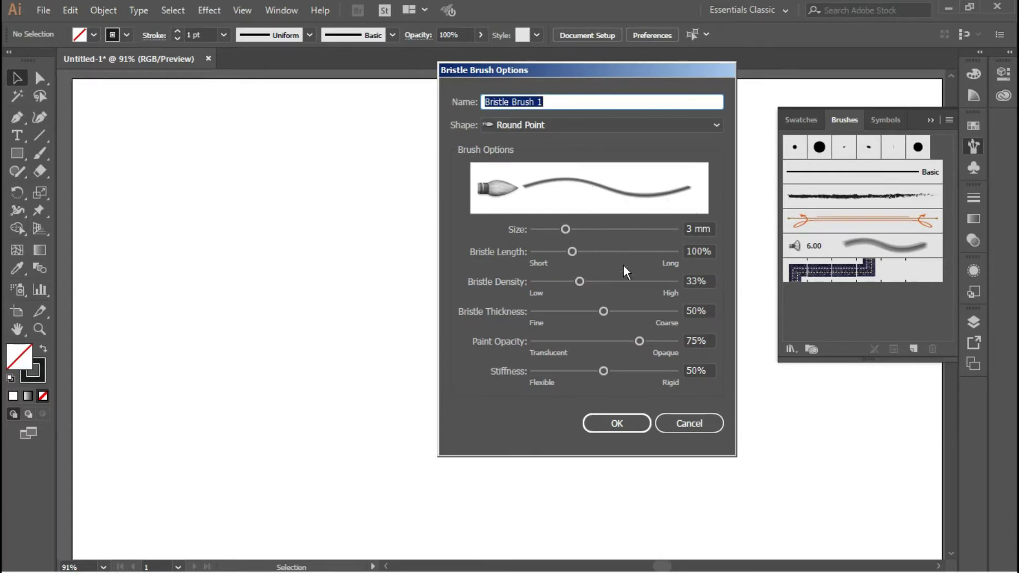
pyautogui.moveTo(601, 70); pyautogui.dragTo(499, 81)
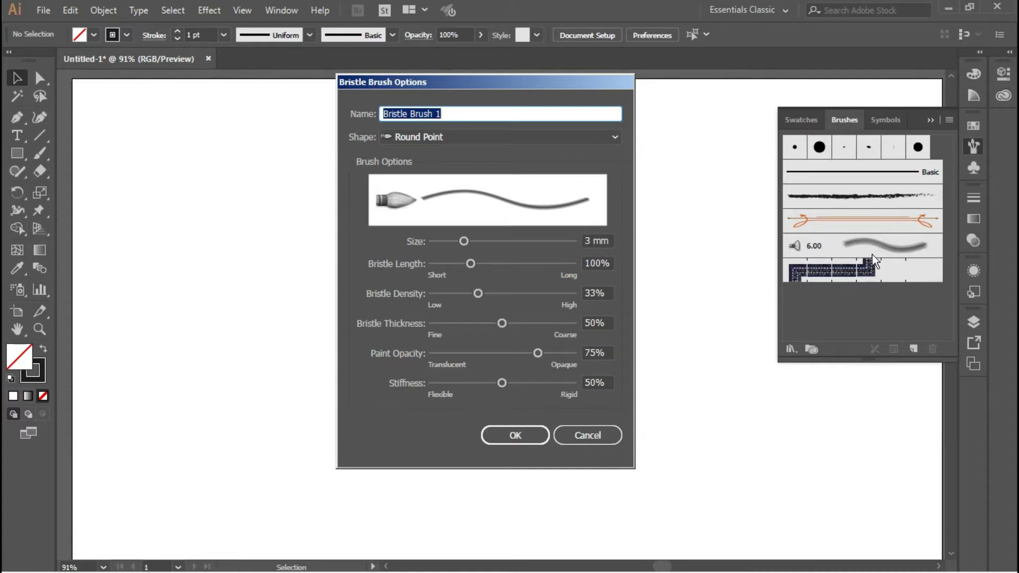
pyautogui.click(523, 431)
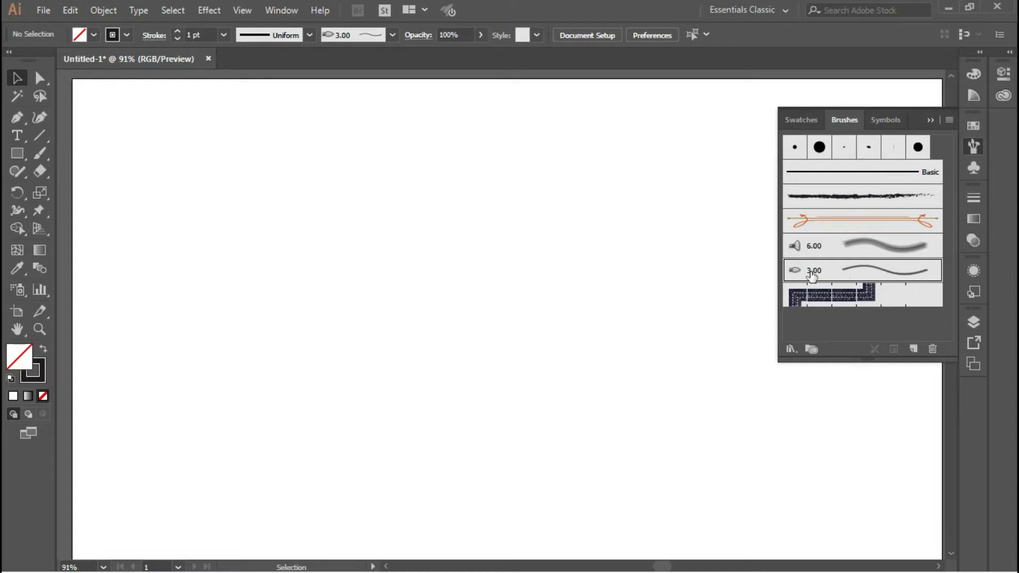
# Paint a looping, L-shaped stroke on the artboard with the new 3 mm bristle brush.
pyautogui.click(833, 272)
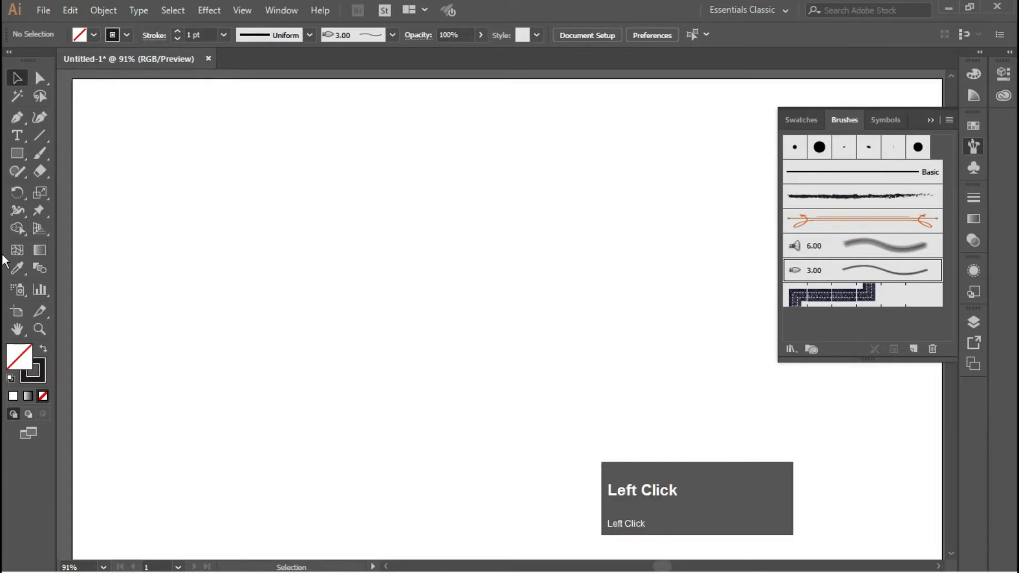
pyautogui.moveTo(36, 155); pyautogui.dragTo(85, 149)
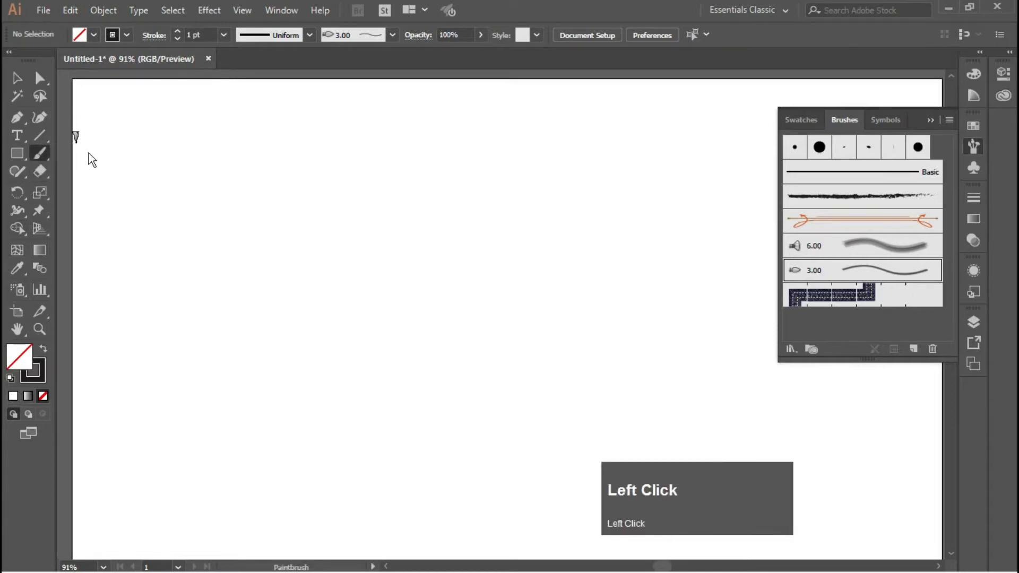
pyautogui.moveTo(205, 253)
pyautogui.mouseDown()
pyautogui.moveTo(261, 249)
pyautogui.moveTo(307, 219)
pyautogui.moveTo(294, 146)
pyautogui.moveTo(272, 156)
pyautogui.moveTo(265, 356)
pyautogui.moveTo(237, 395)
pyautogui.moveTo(190, 375)
pyautogui.moveTo(220, 336)
pyautogui.moveTo(377, 371)
pyautogui.mouseUp()
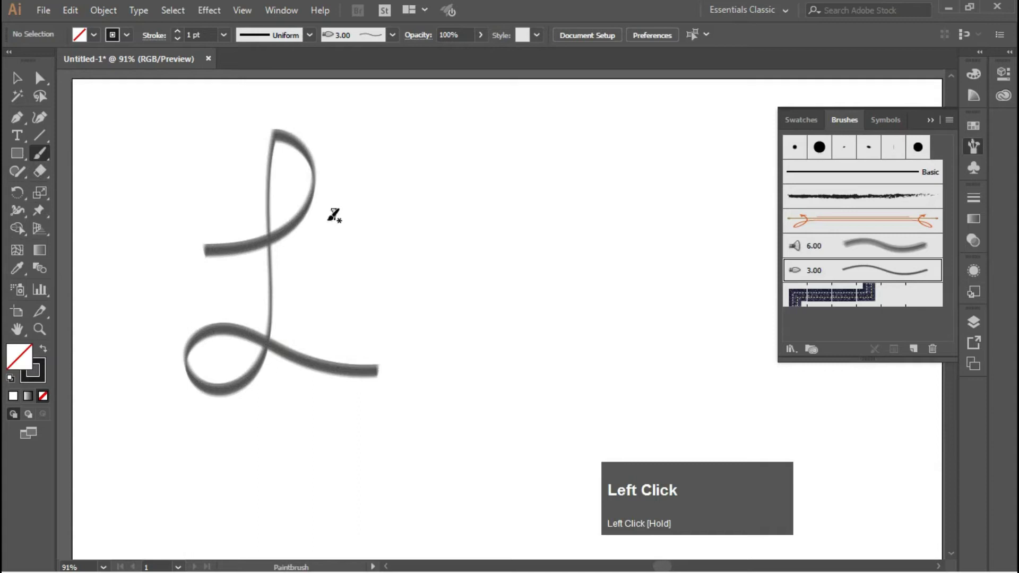
# Select the painted stroke and edit its bristle brush, setting the shape to Round Angle and the size to 8.9 mm.
pyautogui.click(17, 79)
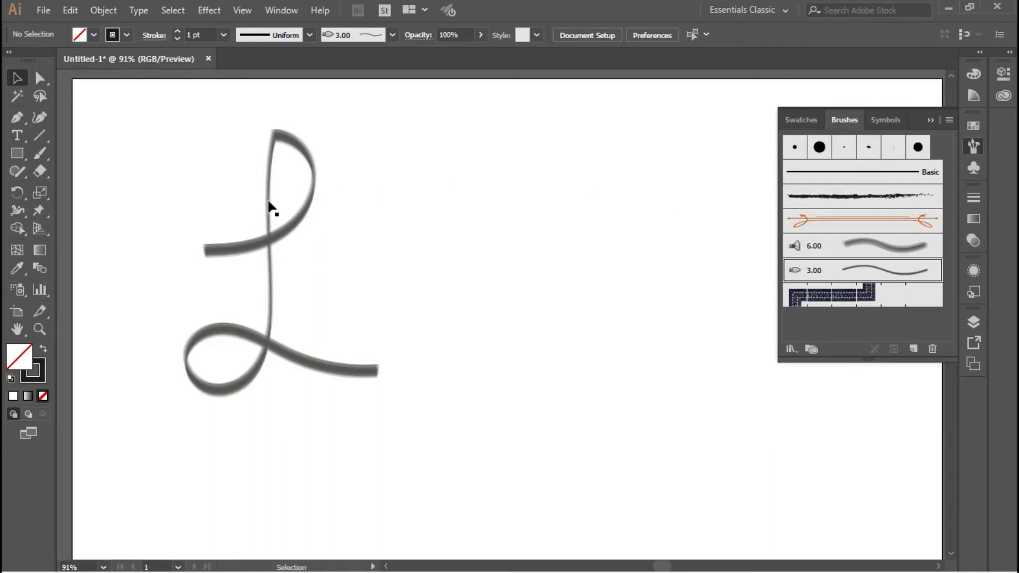
pyautogui.moveTo(167, 175); pyautogui.dragTo(394, 409)
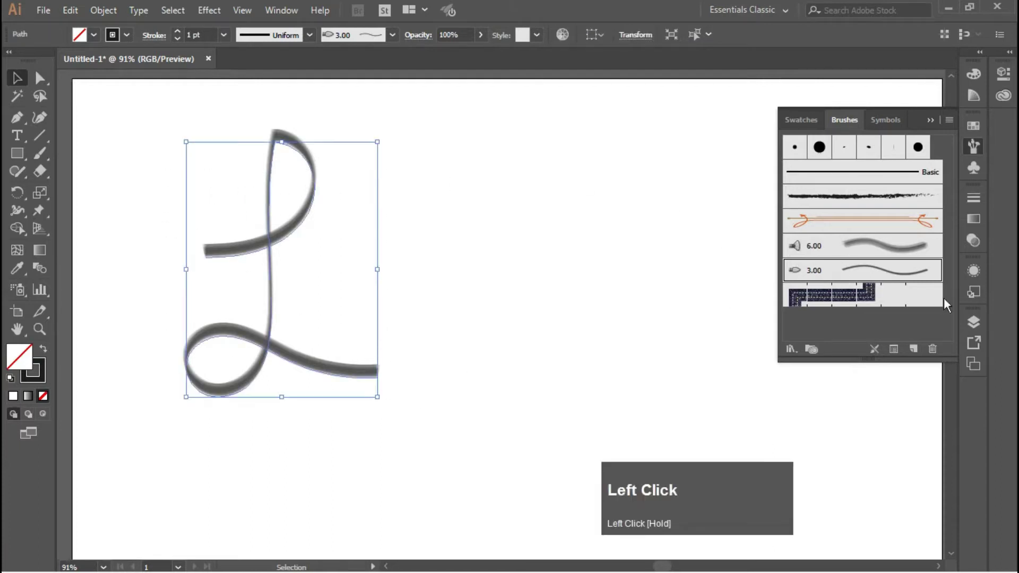
pyautogui.doubleClick(893, 274)
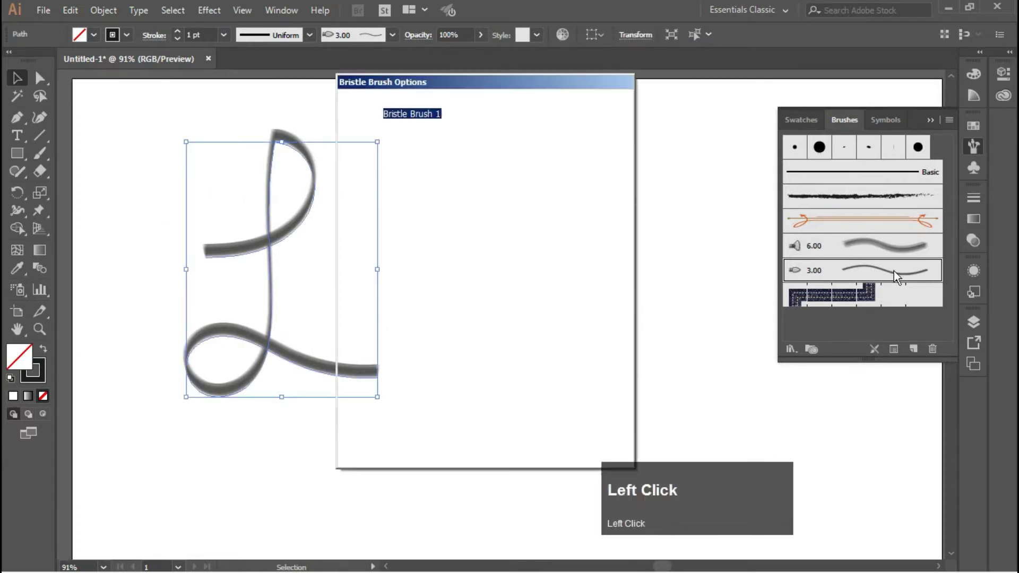
pyautogui.moveTo(565, 84); pyautogui.dragTo(652, 74)
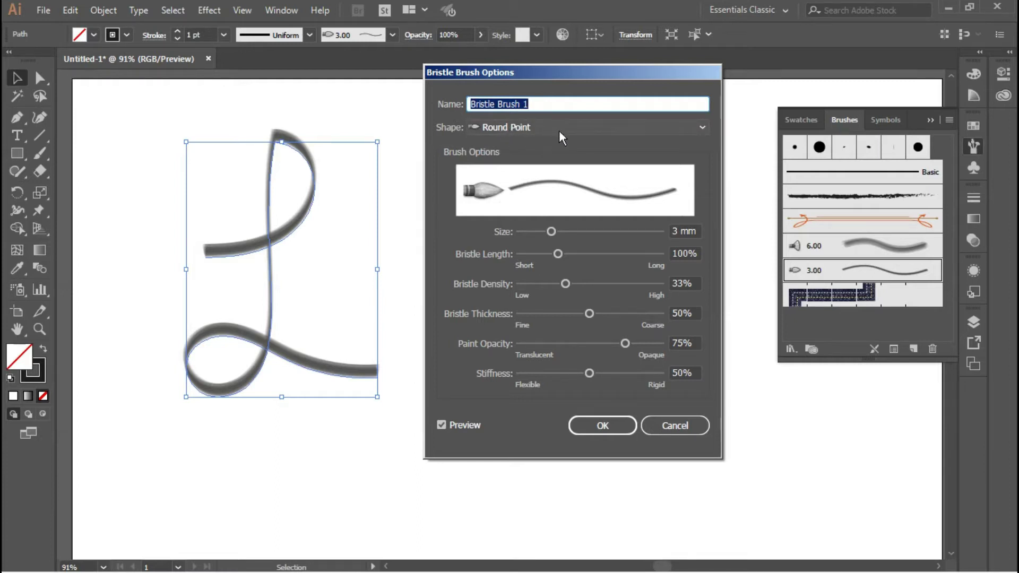
pyautogui.click(702, 127)
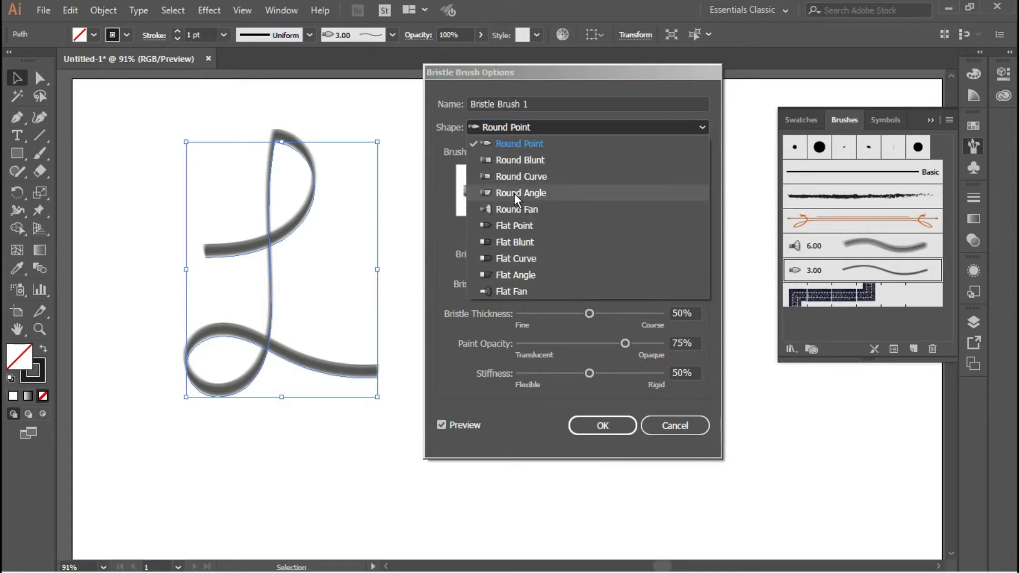
pyautogui.click(553, 192)
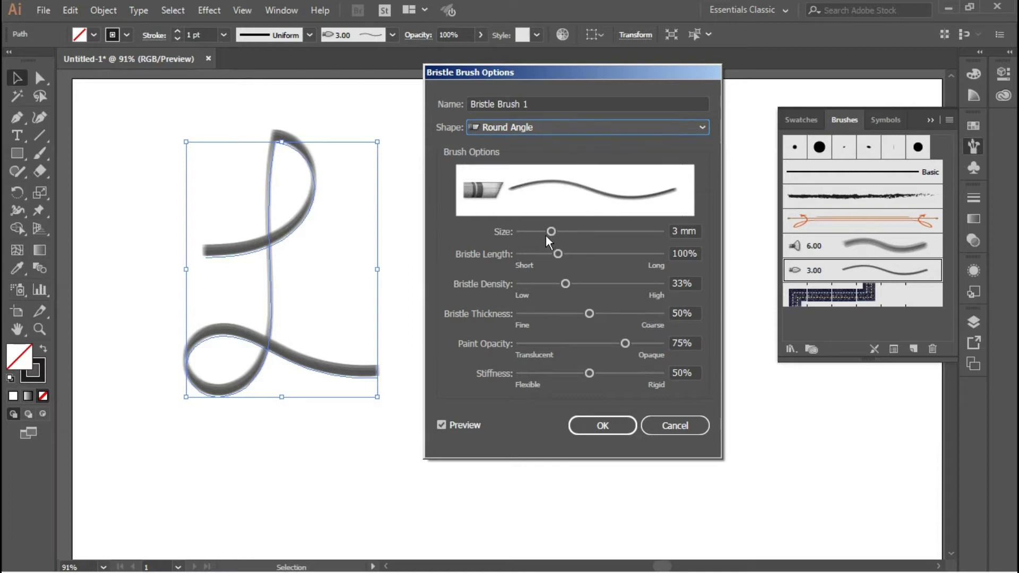
pyautogui.moveTo(551, 232); pyautogui.dragTo(660, 231)
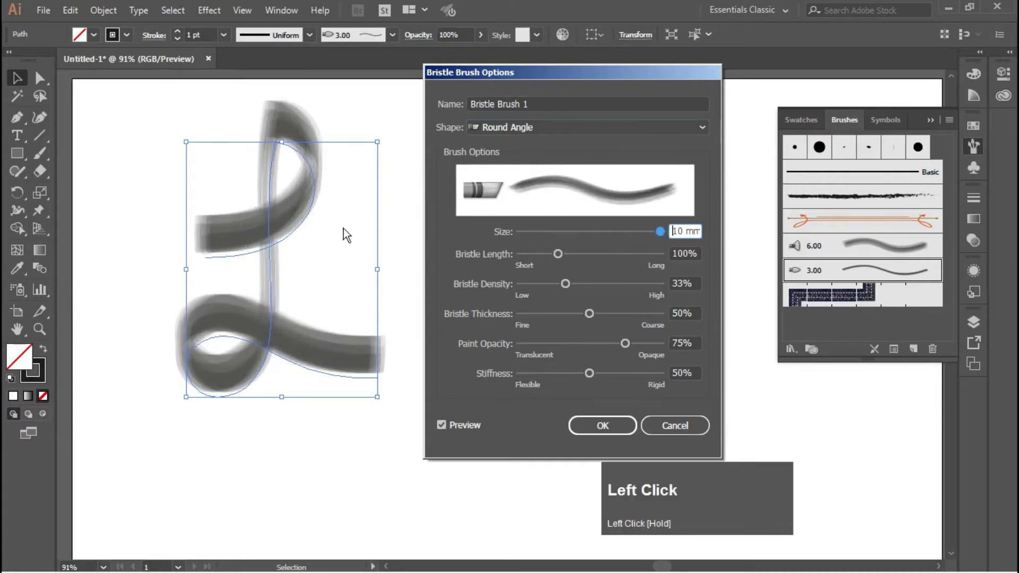
pyautogui.moveTo(658, 231)
pyautogui.mouseDown()
pyautogui.moveTo(509, 240)
pyautogui.moveTo(517, 230)
pyautogui.moveTo(644, 234)
pyautogui.mouseUp()
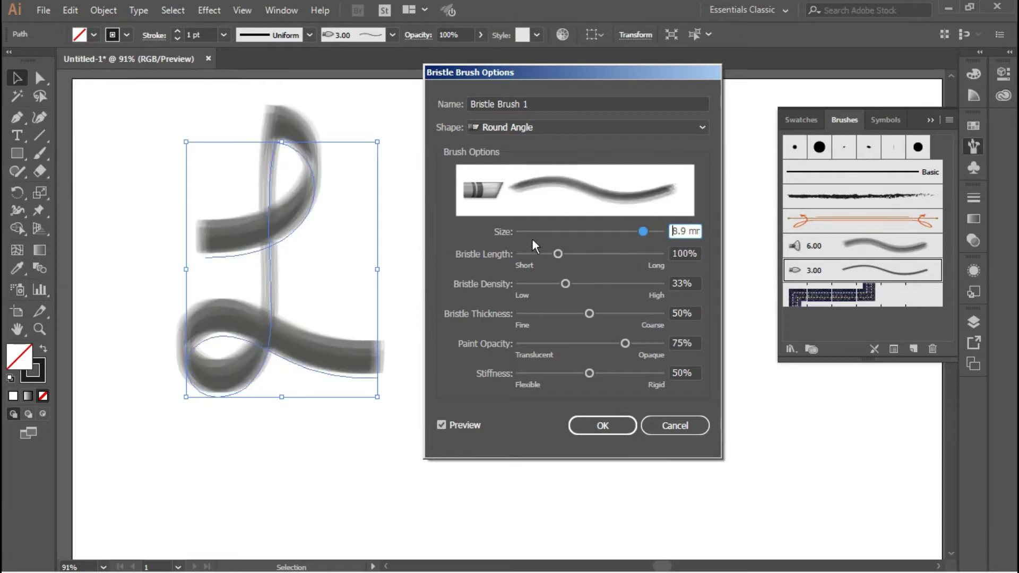
# Try bristle lengths of 289% and 27%, and reduce the bristle density to 27%.
pyautogui.moveTo(558, 253); pyautogui.dragTo(654, 258)
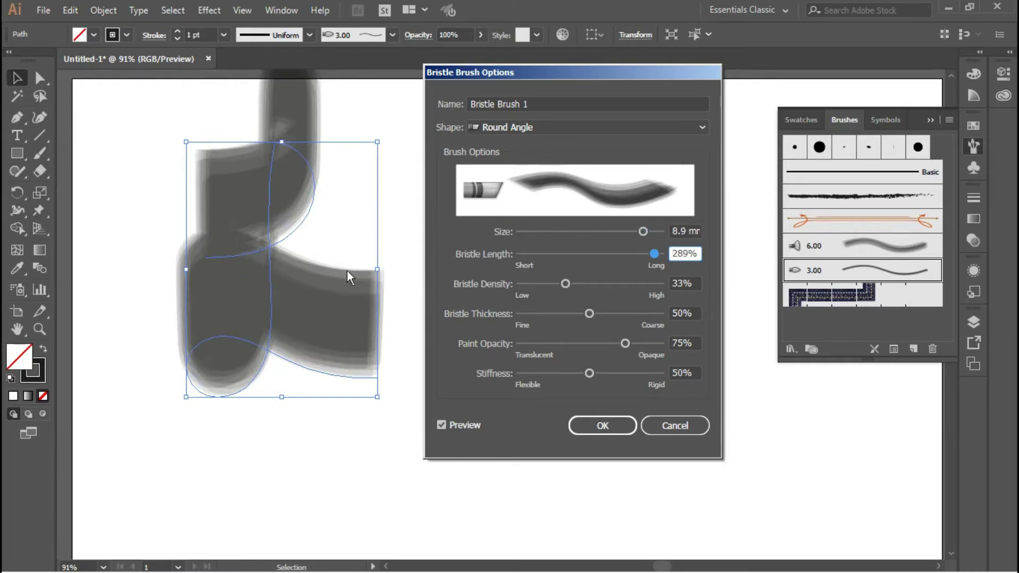
pyautogui.moveTo(655, 254); pyautogui.dragTo(498, 263)
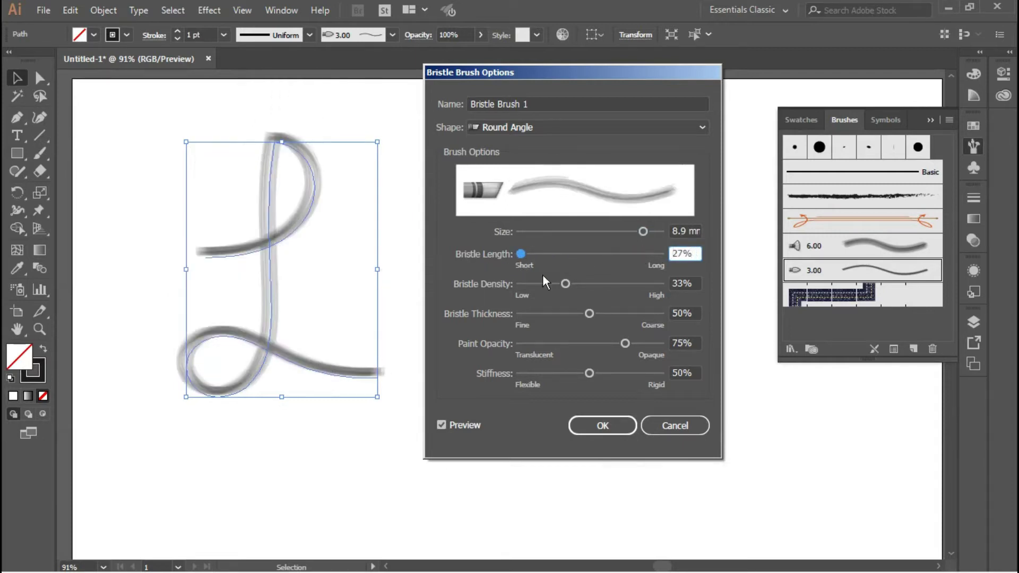
pyautogui.moveTo(562, 284)
pyautogui.mouseDown()
pyautogui.moveTo(604, 282)
pyautogui.moveTo(588, 221)
pyautogui.moveTo(556, 218)
pyautogui.mouseUp()
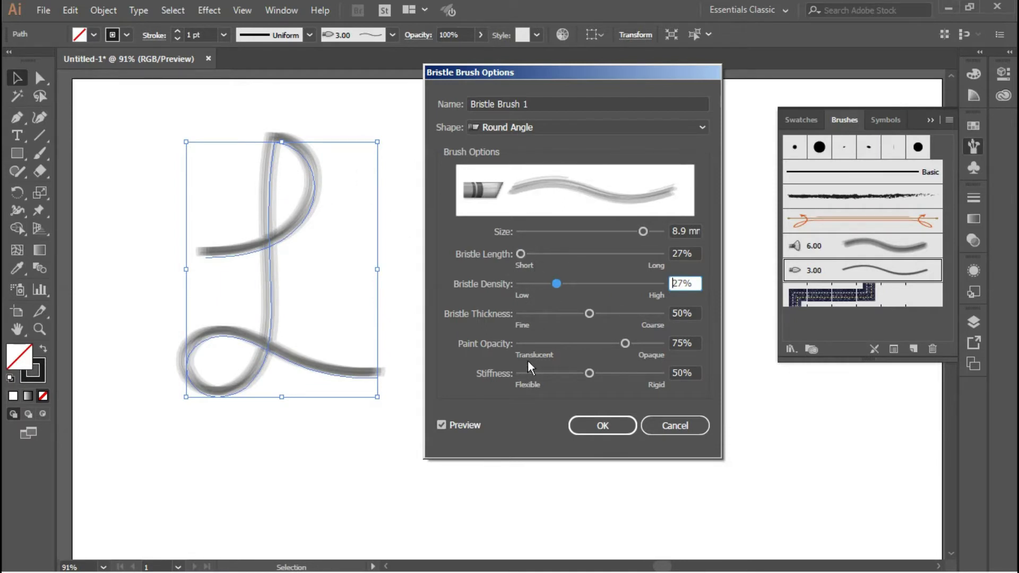
# Compare a 195% bristle length on the stroke with the preview off and on, and set the bristle length to 91%.
pyautogui.click(441, 425)
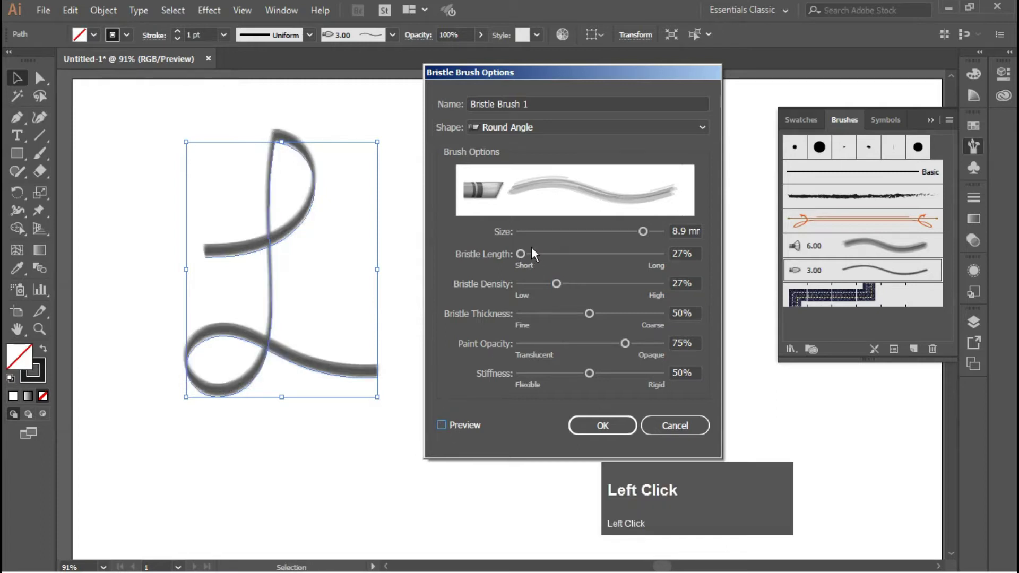
pyautogui.moveTo(521, 253); pyautogui.dragTo(606, 246)
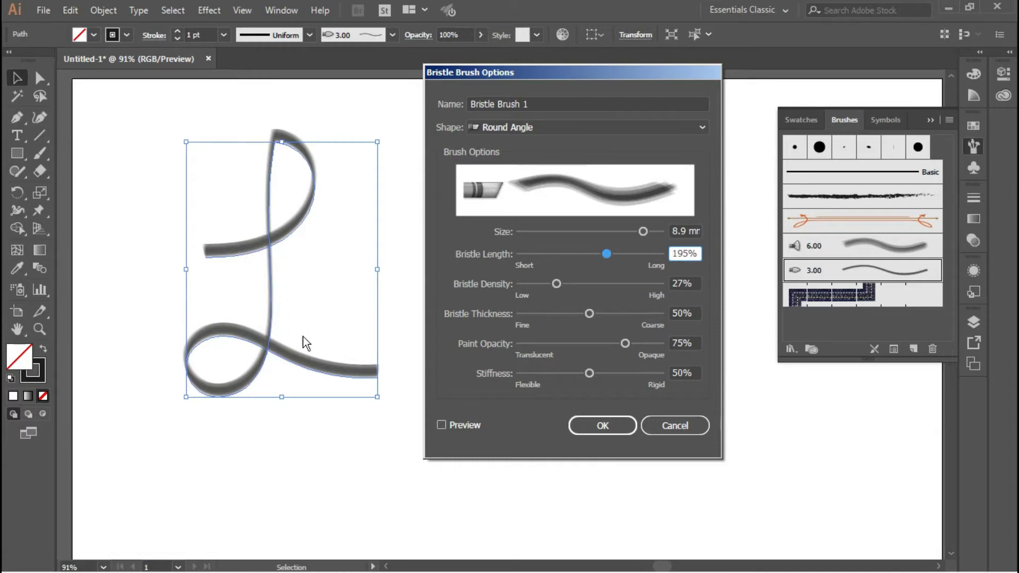
pyautogui.click(440, 424)
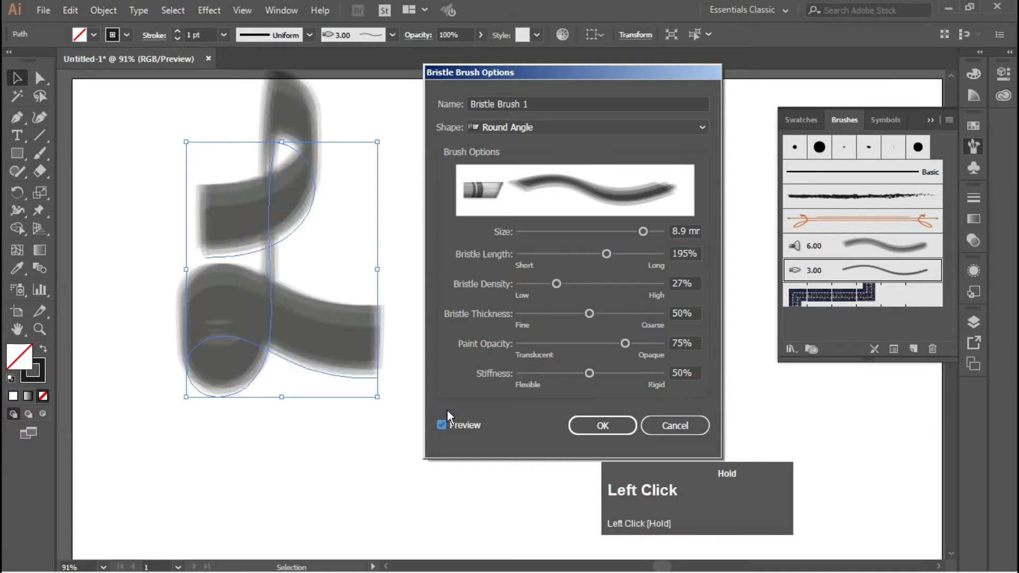
pyautogui.moveTo(608, 253); pyautogui.dragTo(554, 254)
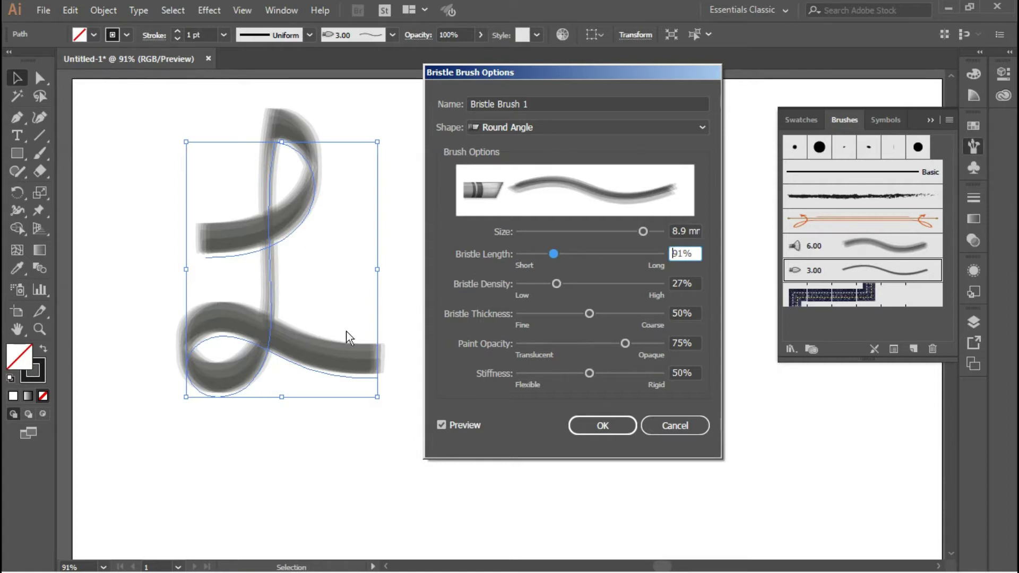
# Compare bristle densities of 90% and 19% on the stroke, and set the bristle density to 89%.
pyautogui.moveTo(559, 283); pyautogui.dragTo(646, 284)
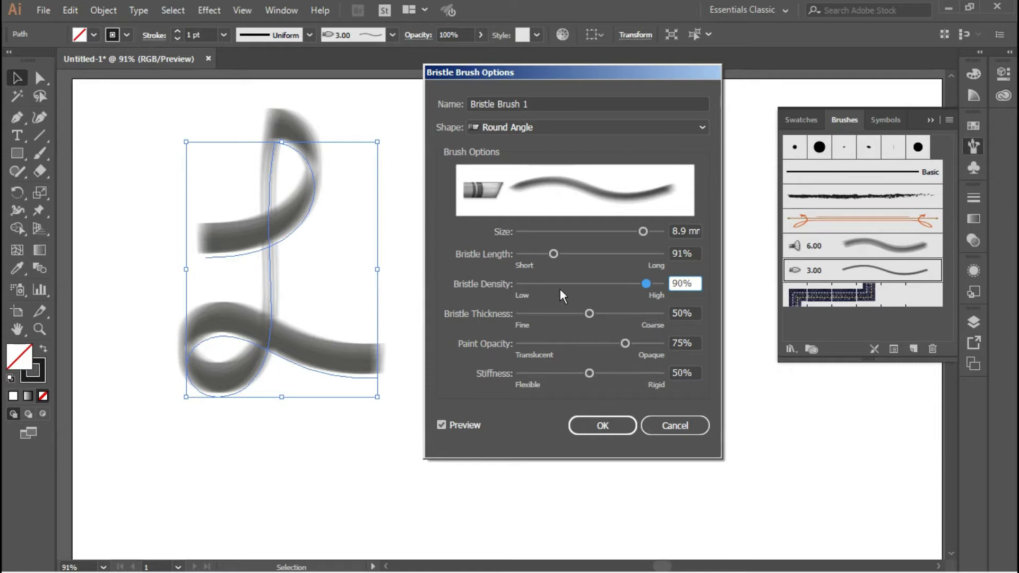
pyautogui.moveTo(645, 284); pyautogui.dragTo(544, 283)
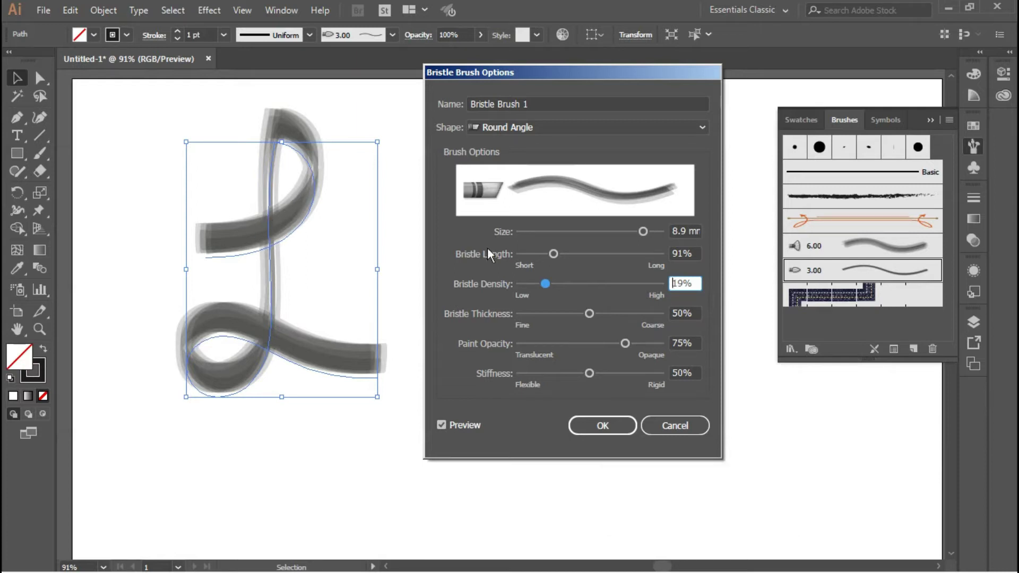
pyautogui.moveTo(545, 285); pyautogui.dragTo(644, 284)
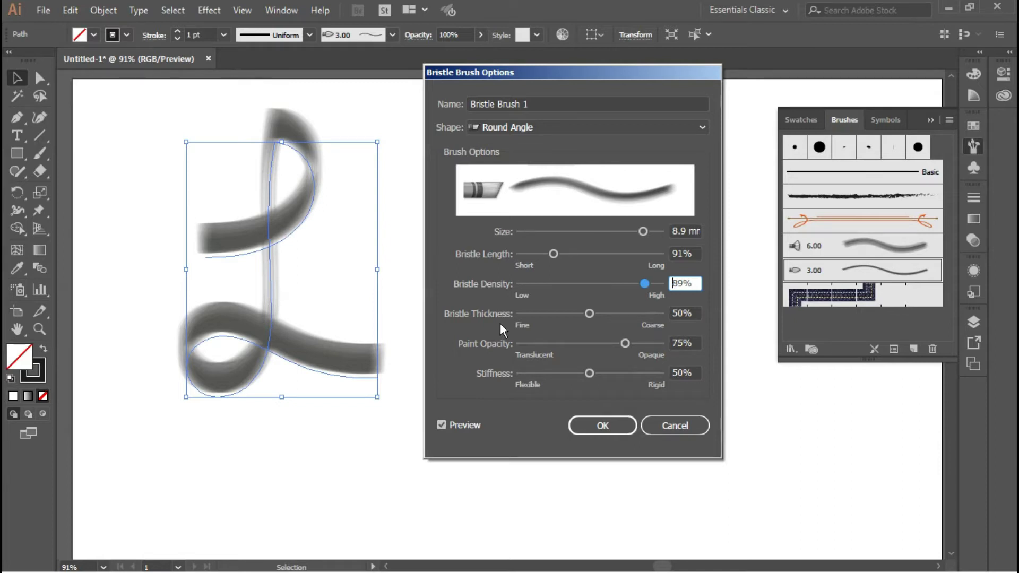
# Try a fine bristle thickness of 7% on the stroke, and set the bristle thickness to 63%.
pyautogui.click(590, 313)
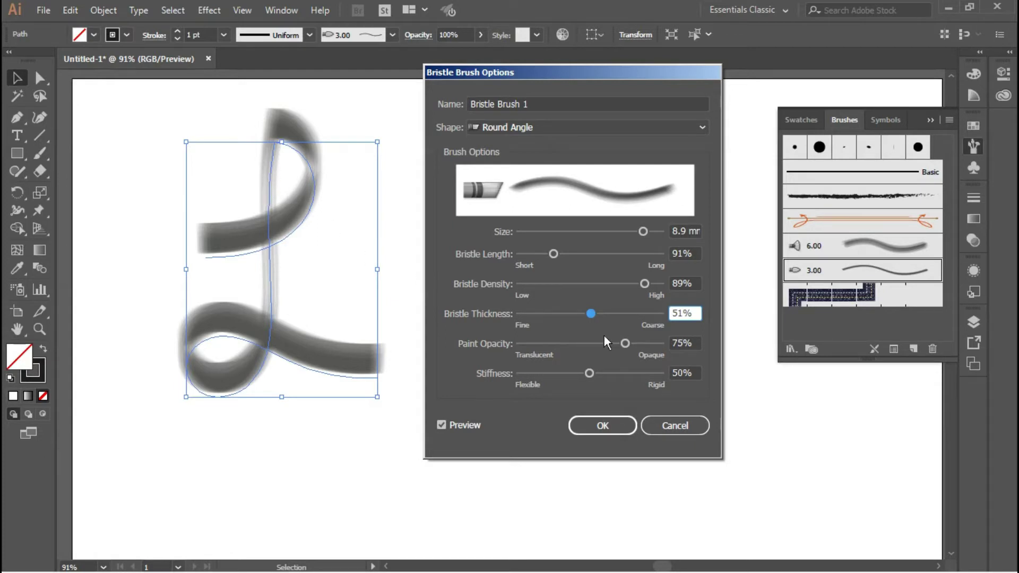
pyautogui.moveTo(589, 318); pyautogui.dragTo(527, 314)
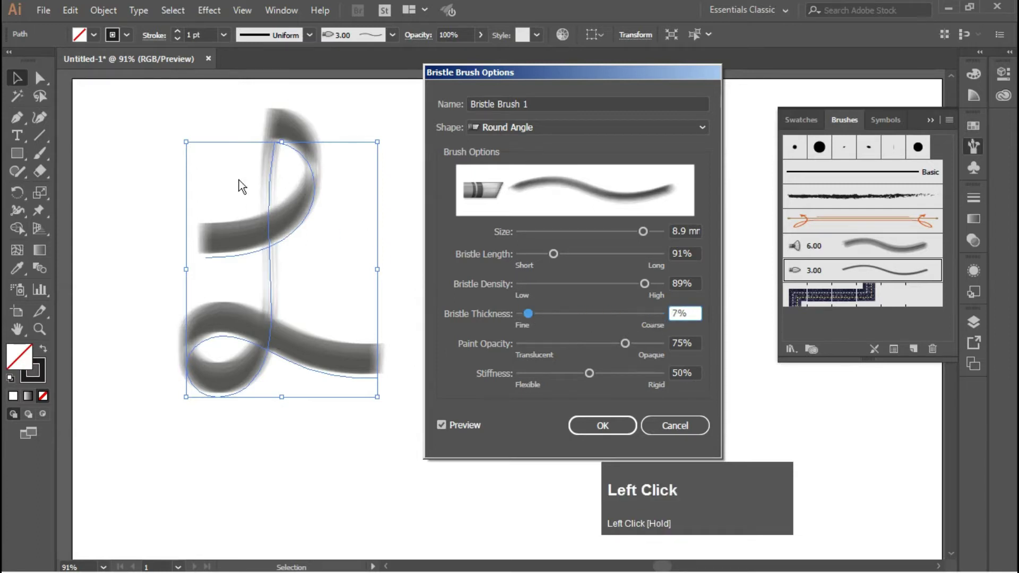
pyautogui.moveTo(527, 313); pyautogui.dragTo(609, 318)
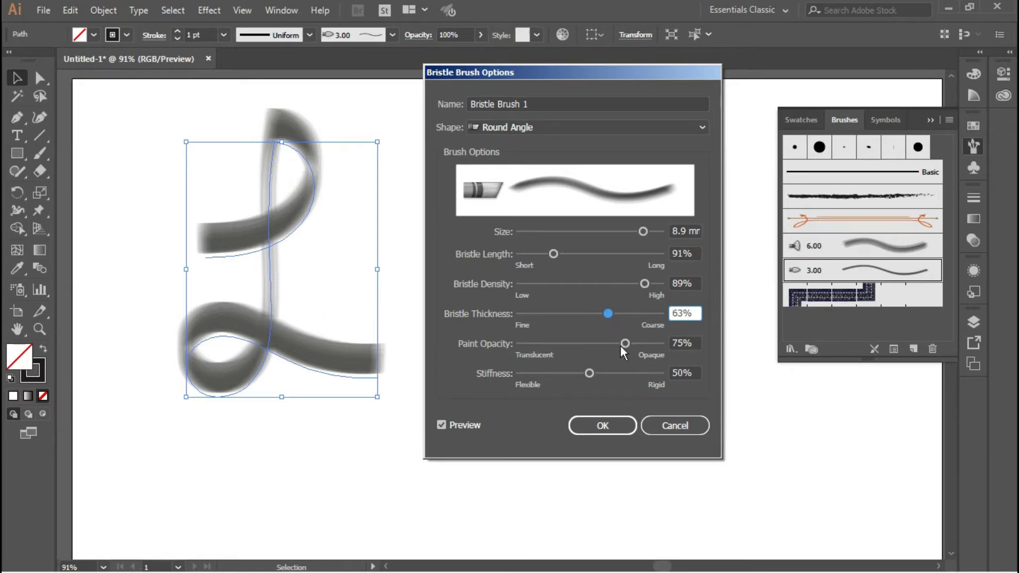
# Test paint opacities of 44%, 1% and 100% on the stroke, and set the paint opacity to 51%.
pyautogui.moveTo(624, 345); pyautogui.dragTo(580, 345)
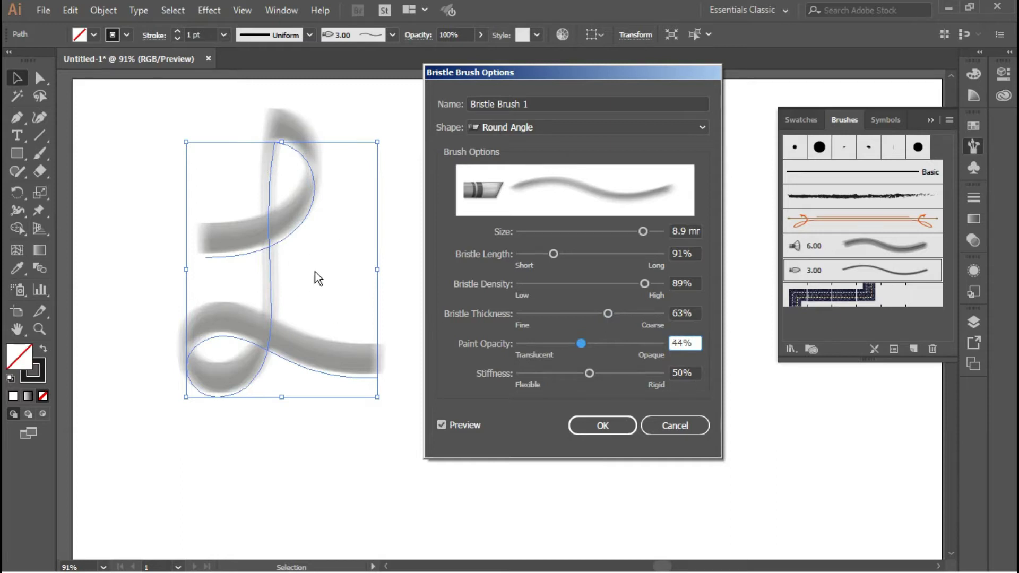
pyautogui.moveTo(581, 344); pyautogui.dragTo(445, 349)
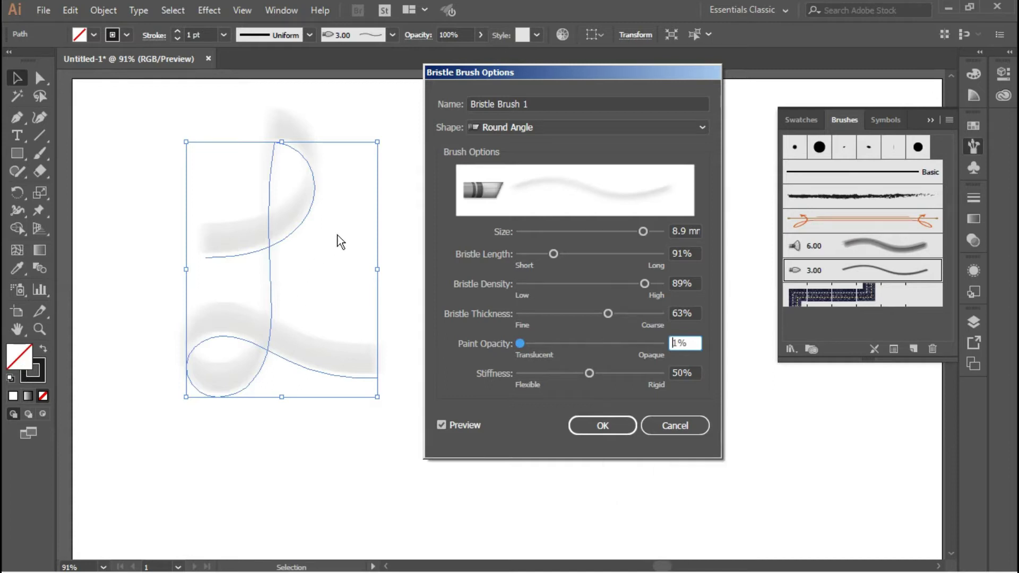
pyautogui.moveTo(520, 343); pyautogui.dragTo(660, 344)
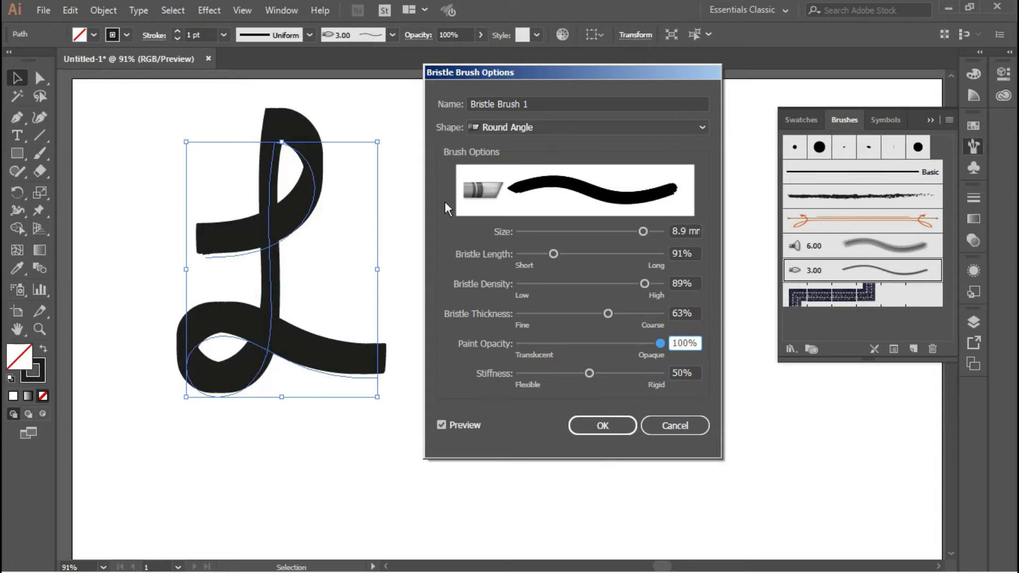
pyautogui.click(659, 344)
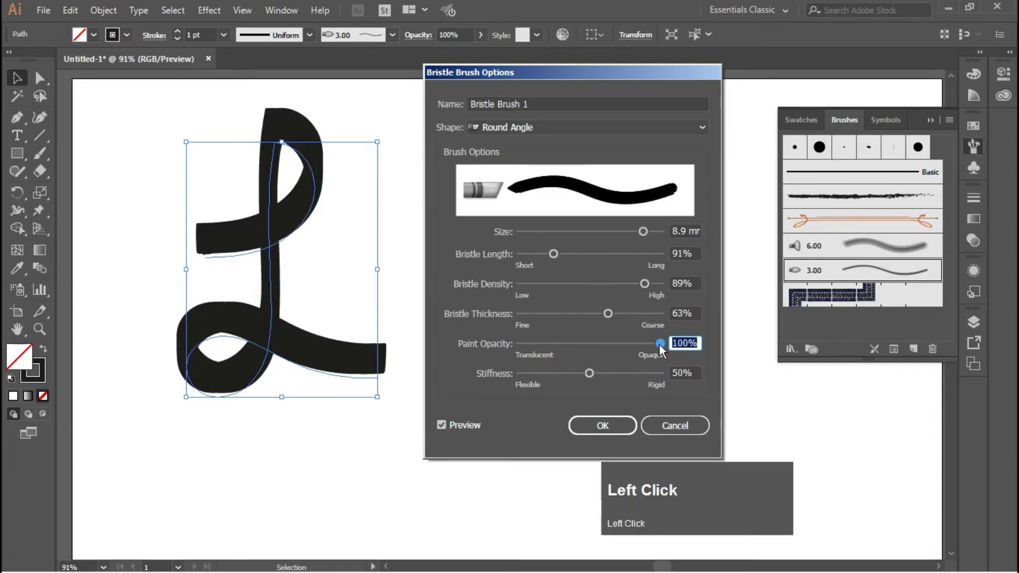
pyautogui.moveTo(660, 343); pyautogui.dragTo(591, 344)
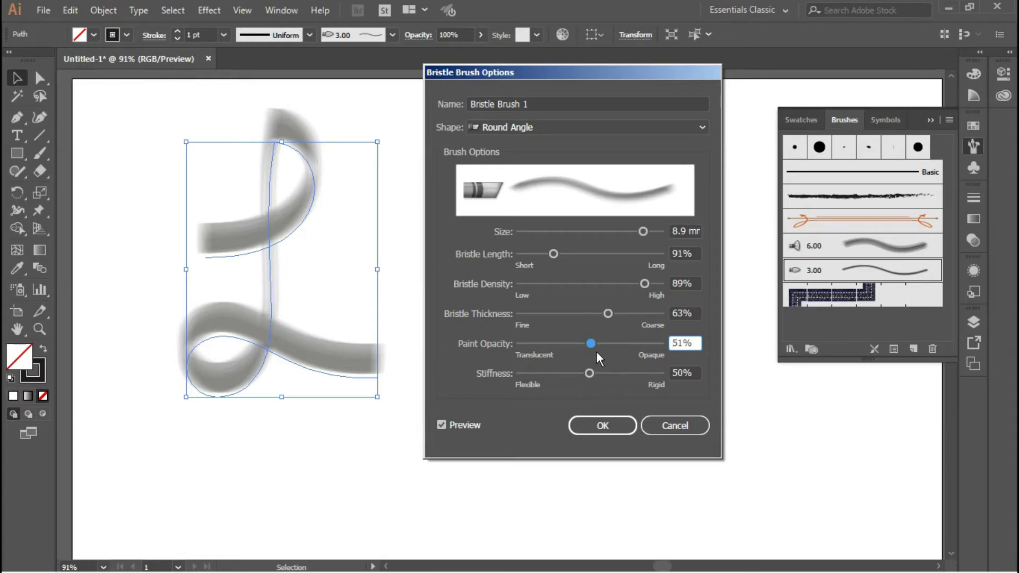
# Set the paint opacity to 76% and try a flexible stiffness of 1% on the stroke.
pyautogui.moveTo(593, 344); pyautogui.dragTo(627, 345)
pyautogui.moveTo(590, 372); pyautogui.dragTo(521, 374)
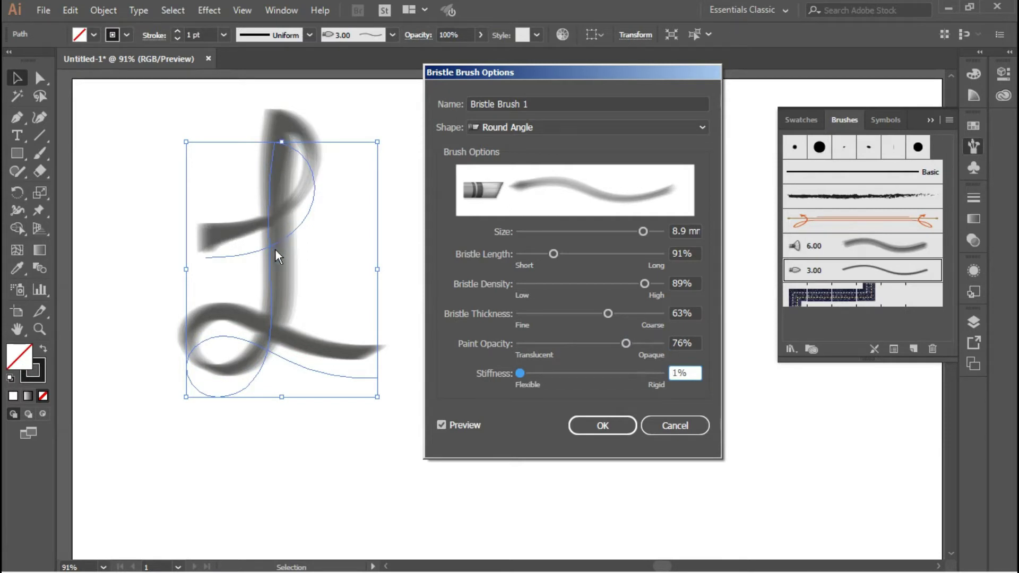
pyautogui.click(209, 234)
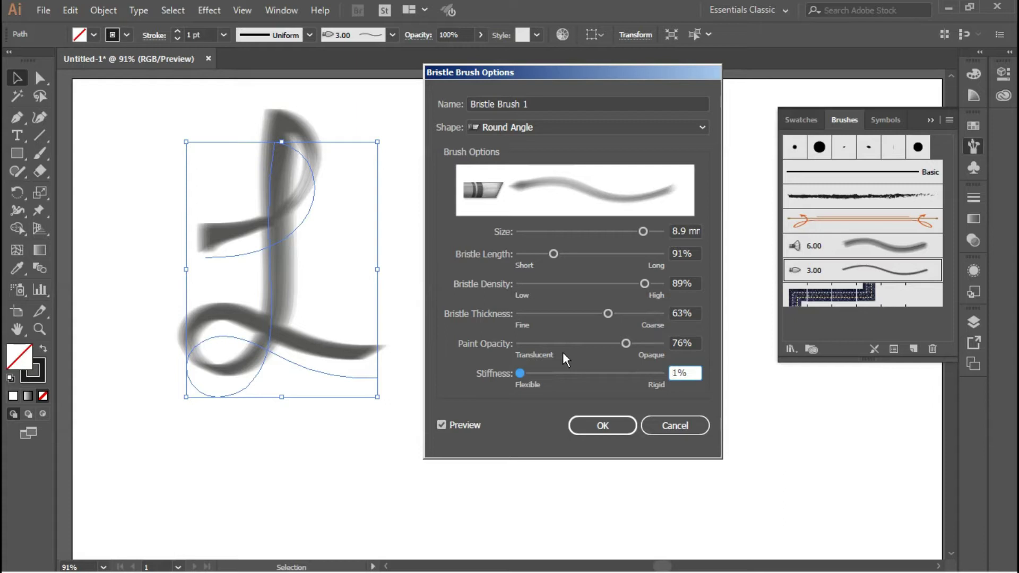
# Set the stiffness to 96% and apply the bristle brush changes to the existing strokes.
pyautogui.moveTo(520, 373); pyautogui.dragTo(661, 383)
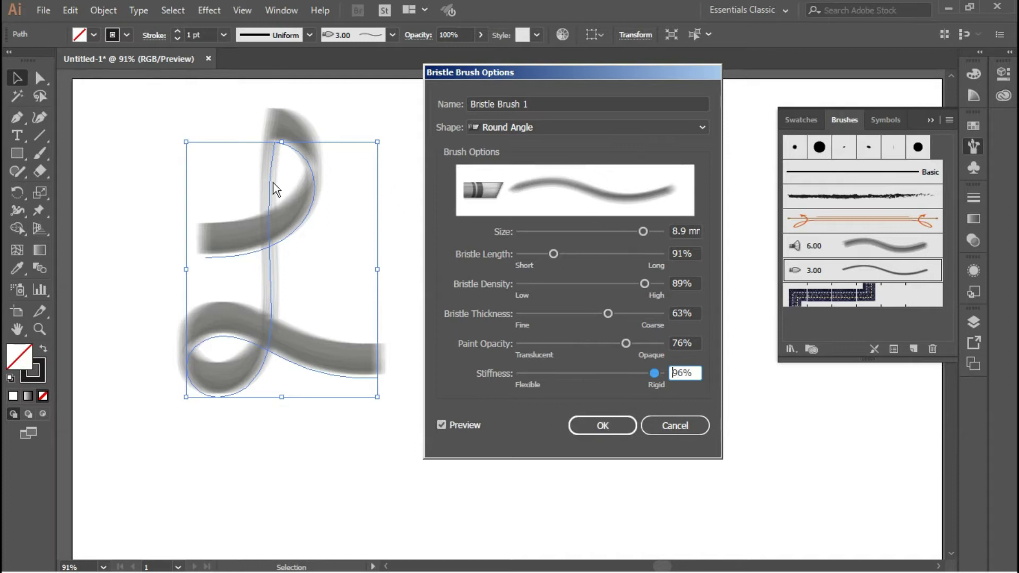
pyautogui.click(598, 425)
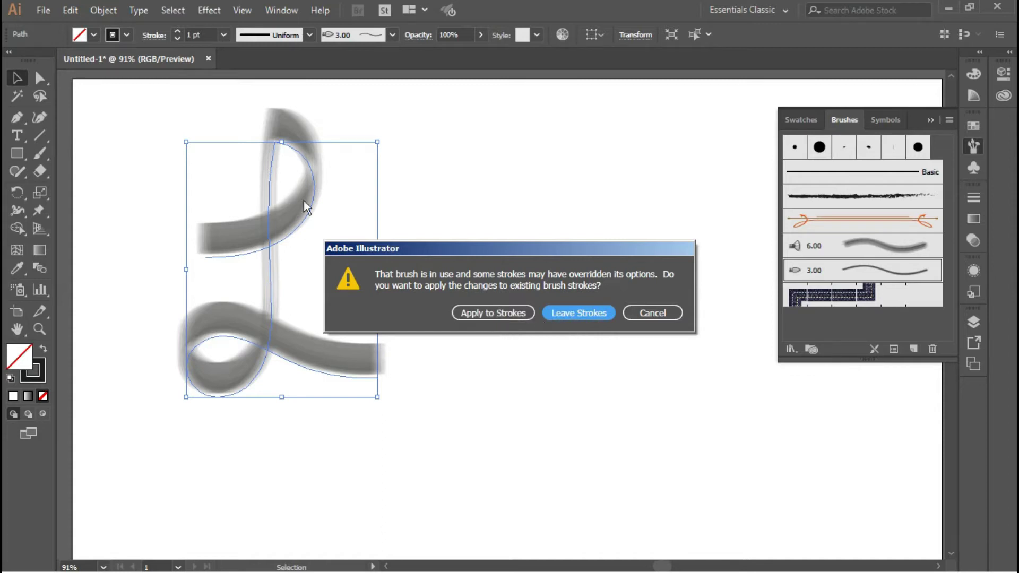
pyautogui.click(502, 314)
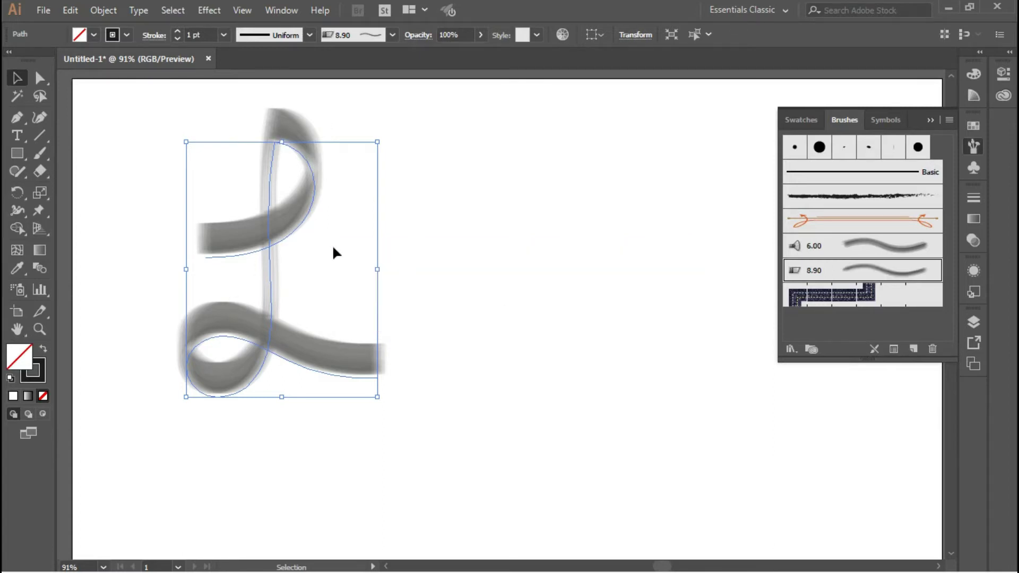
# Select and delete the painted bristle stroke from the artboard.
pyautogui.moveTo(460, 116); pyautogui.dragTo(171, 434)
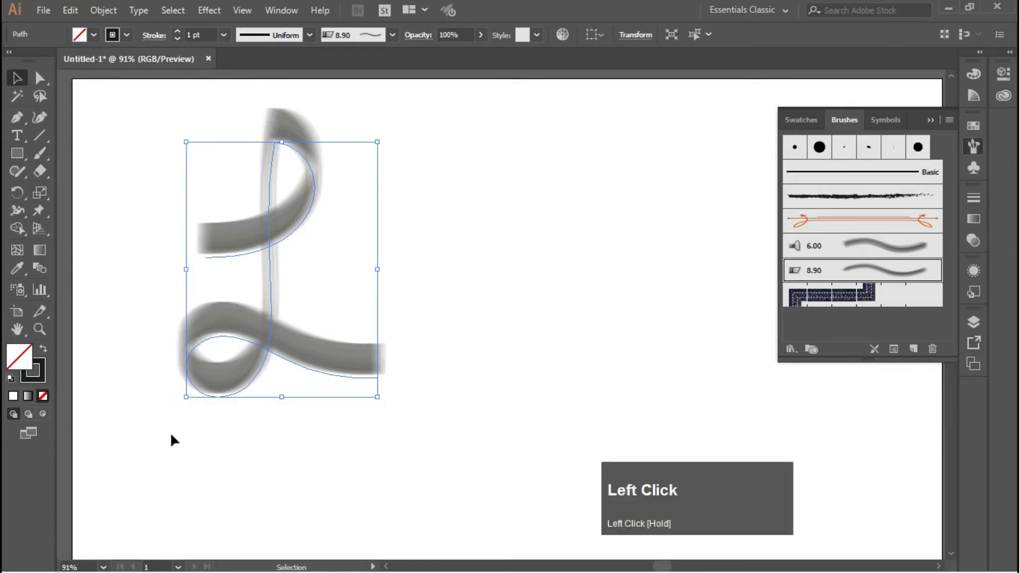
pyautogui.press('Delete')
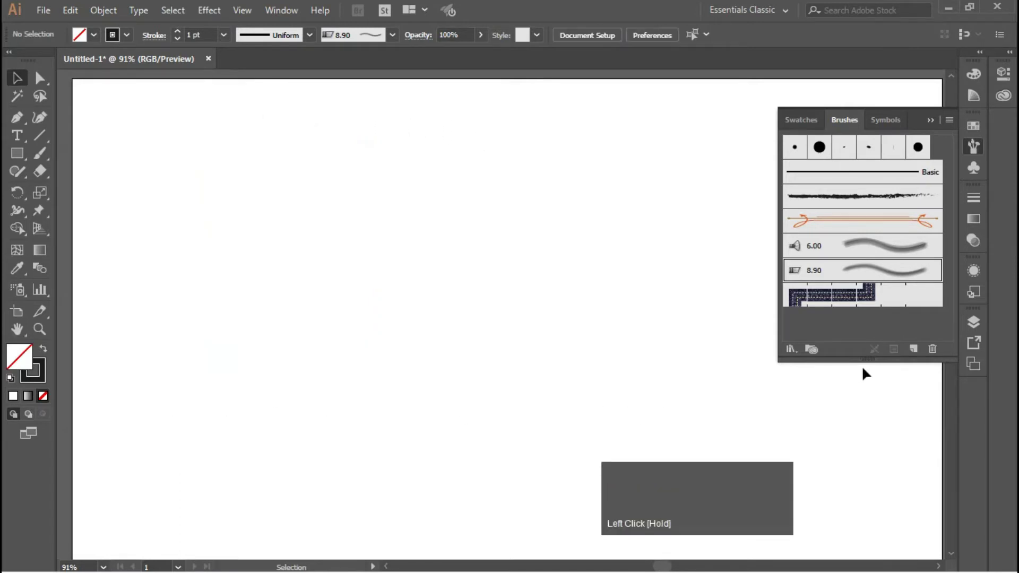
pyautogui.click(914, 348)
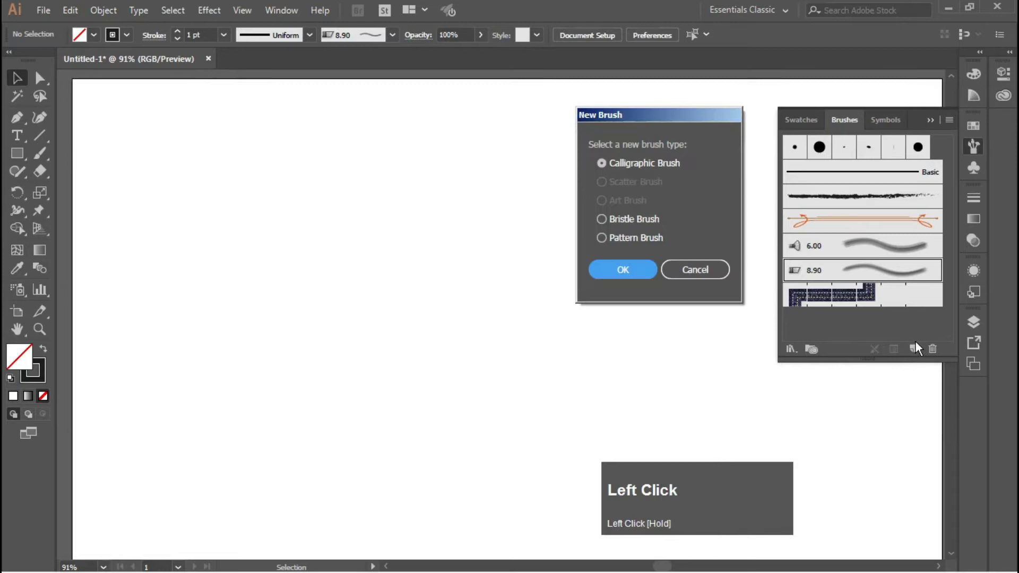
pyautogui.click(619, 235)
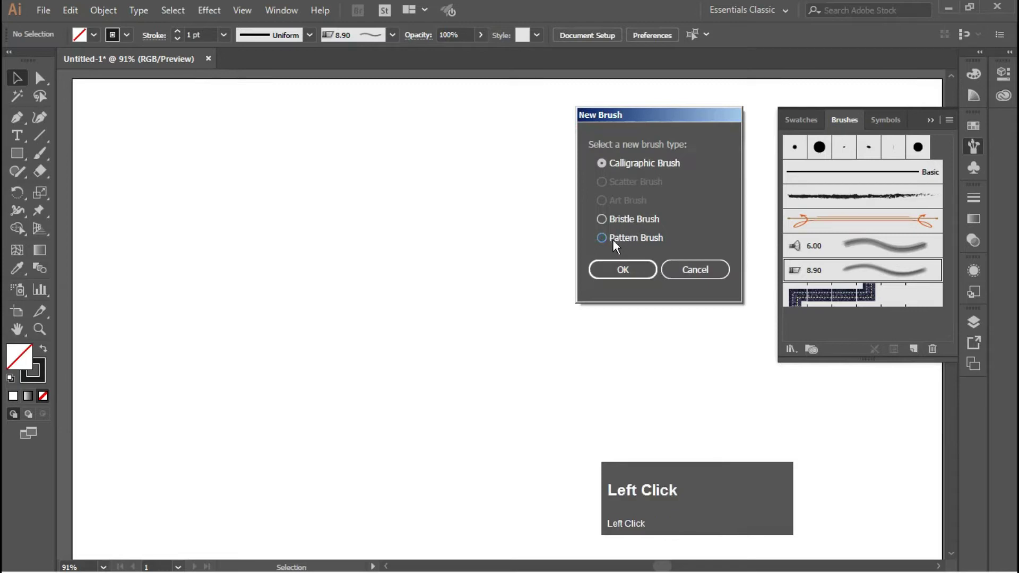
pyautogui.click(622, 268)
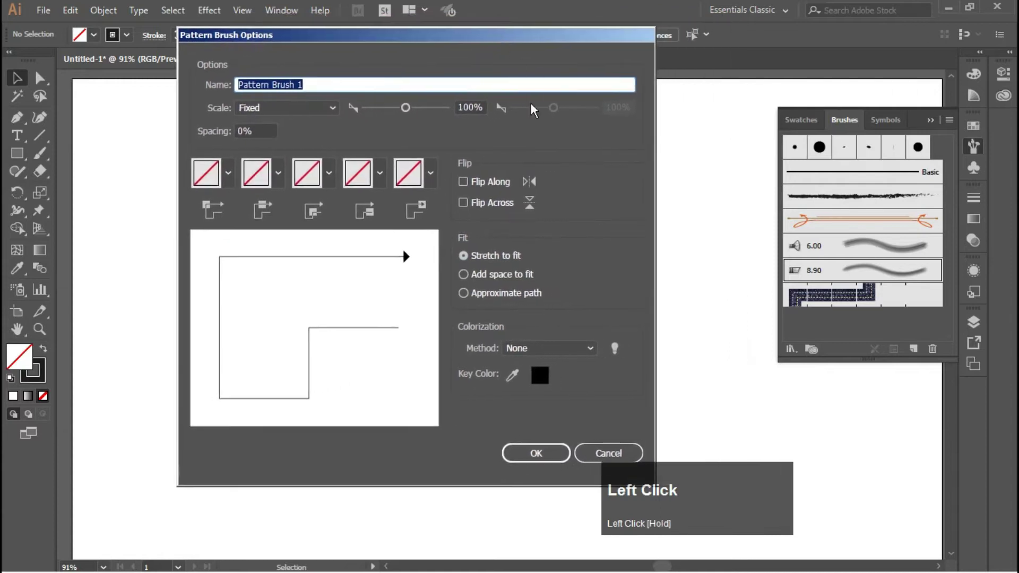
pyautogui.click(545, 455)
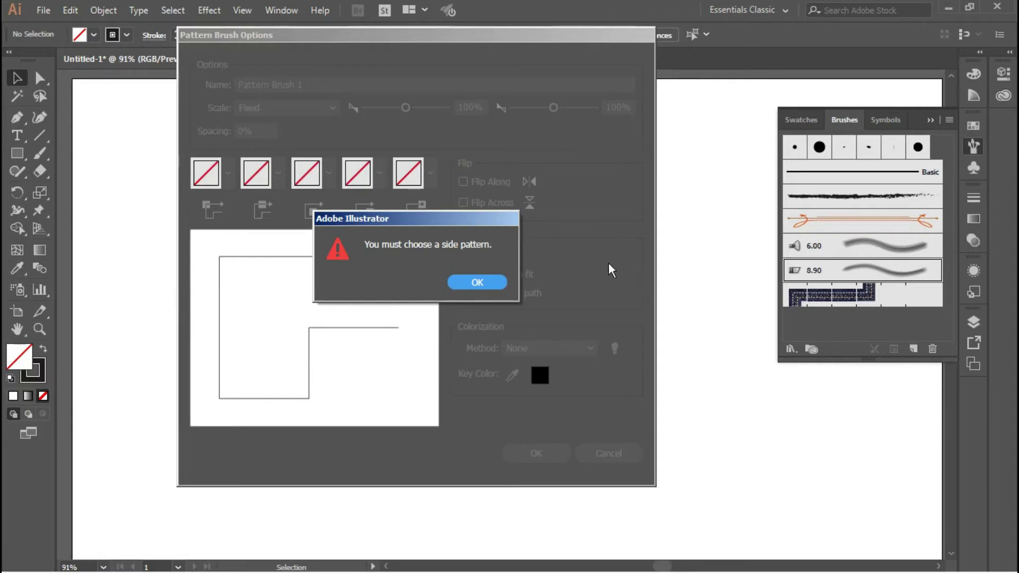
pyautogui.click(477, 284)
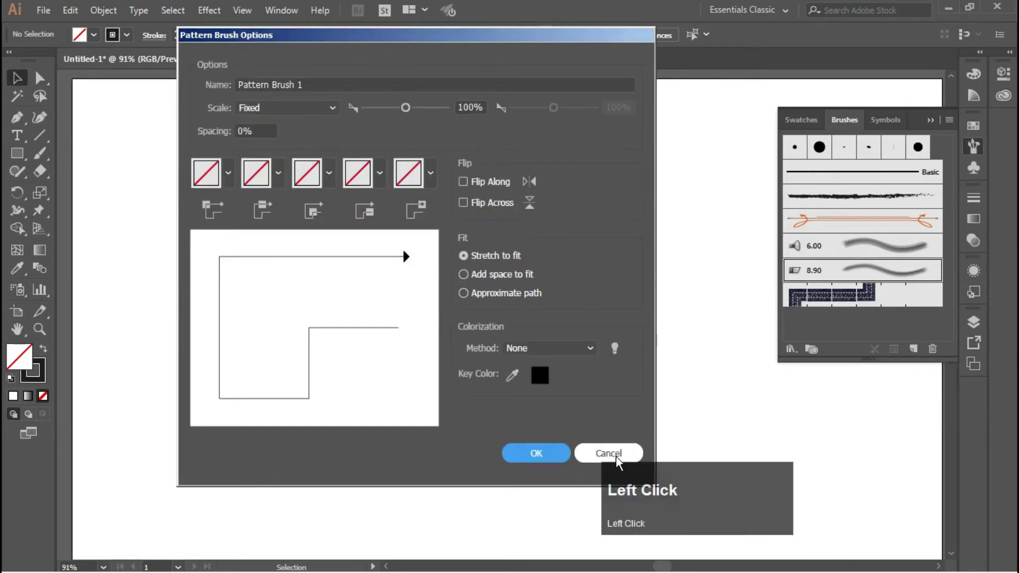
pyautogui.click(615, 454)
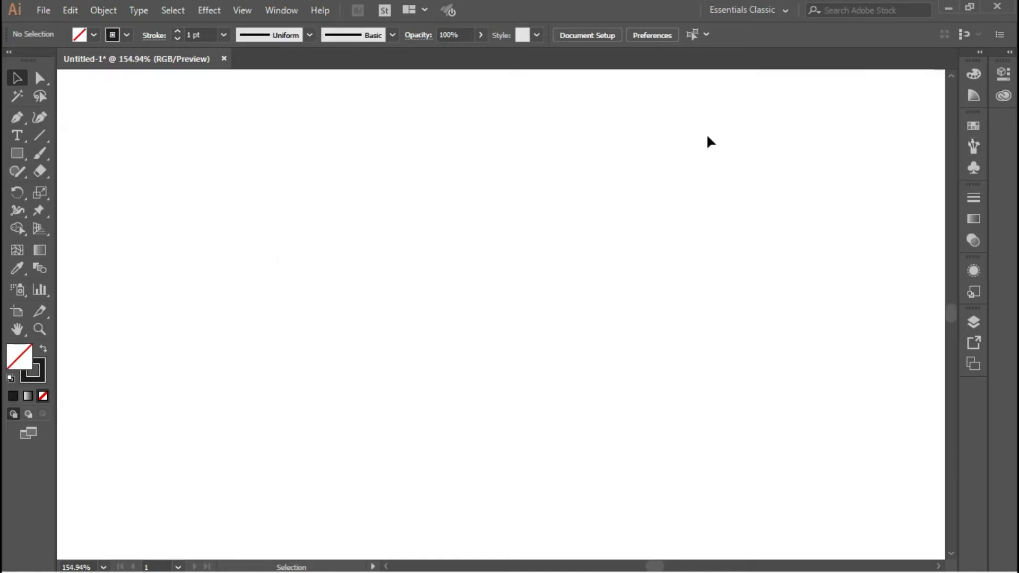
# Draw a small rectangle on the empty artboard and give it a solid black fill with no stroke.
pyautogui.moveTo(17, 153); pyautogui.dragTo(74, 161)
pyautogui.moveTo(268, 186); pyautogui.dragTo(297, 203)
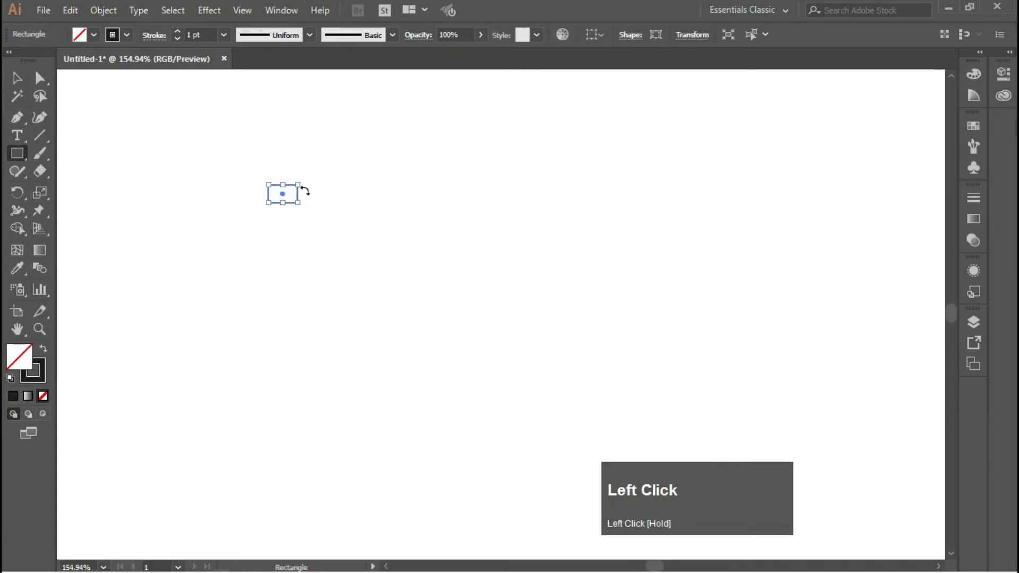
pyautogui.click(45, 352)
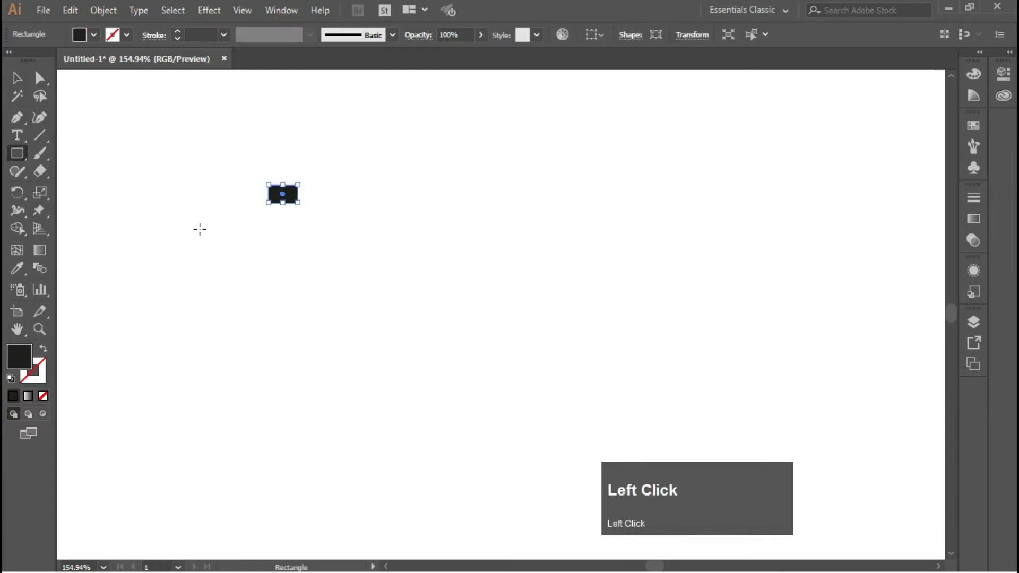
# Round the rectangle's upper-left and lower-right corners fully to form a leaf shape, and shift the leaf aside to free up space.
pyautogui.moveTo(200, 168); pyautogui.dragTo(352, 250)
pyautogui.click(40, 78)
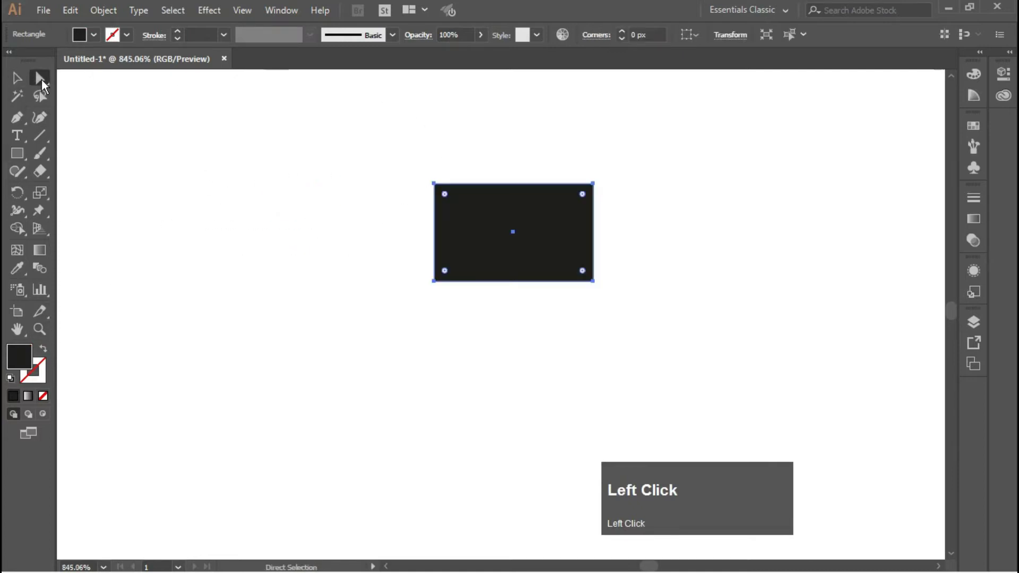
pyautogui.click(445, 197)
pyautogui.moveTo(444, 195); pyautogui.dragTo(318, 139)
pyautogui.click(8, 79)
pyautogui.moveTo(530, 250); pyautogui.dragTo(381, 232)
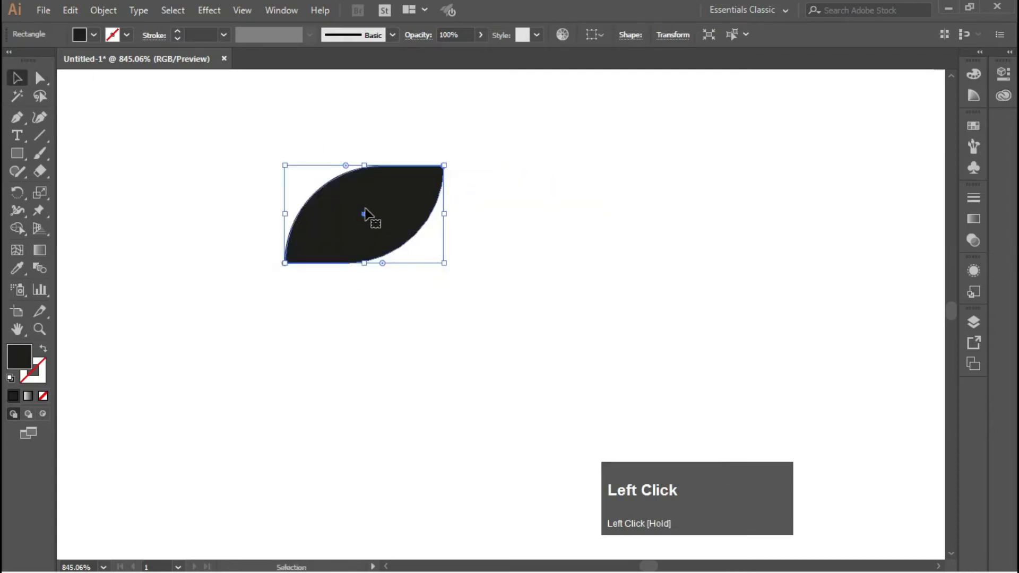
# Create a copy of the leaf reflected across the vertical axis.
pyautogui.rightClick(376, 209)
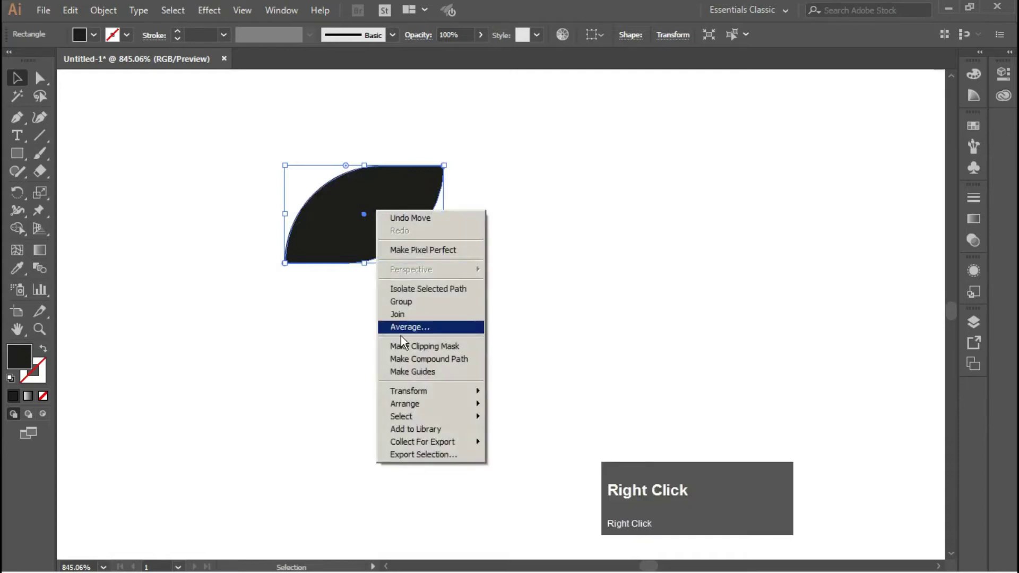
pyautogui.moveTo(421, 390)
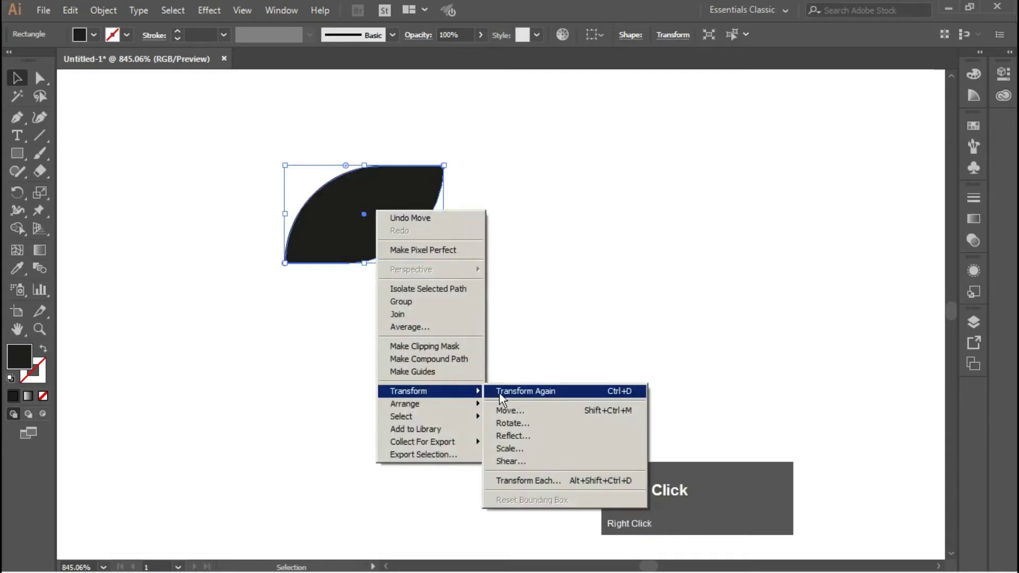
pyautogui.click(513, 436)
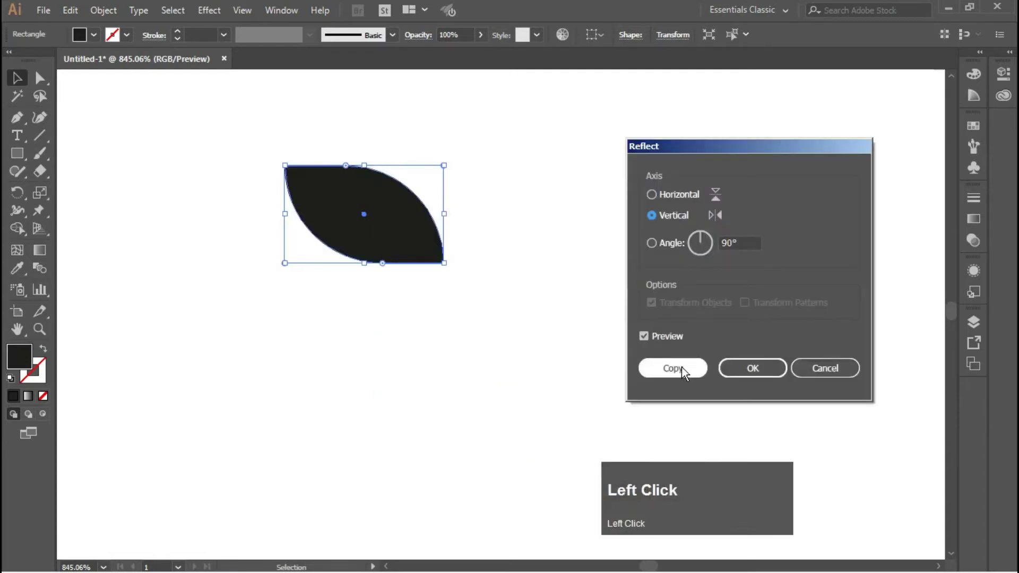
pyautogui.click(683, 368)
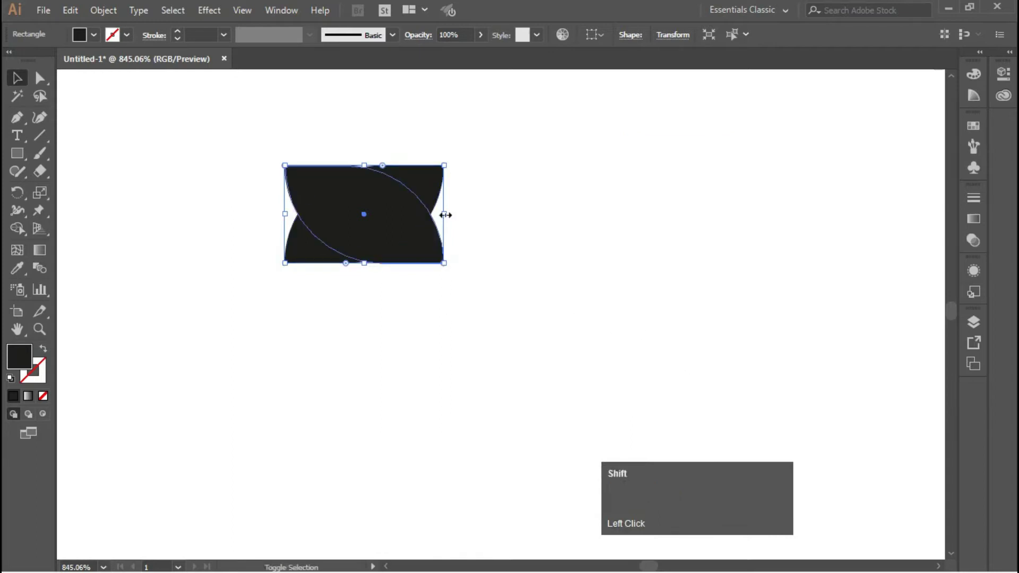
# Move the reflected leaf directly below the original, leaving only a narrow gap between the two.
pyautogui.hotkey('shift', 'Down')
pyautogui.hotkey('shift', 'Down')
pyautogui.press('Down')
pyautogui.press('Up')
pyautogui.press('Up')
pyautogui.press('Up')
pyautogui.press('Up')
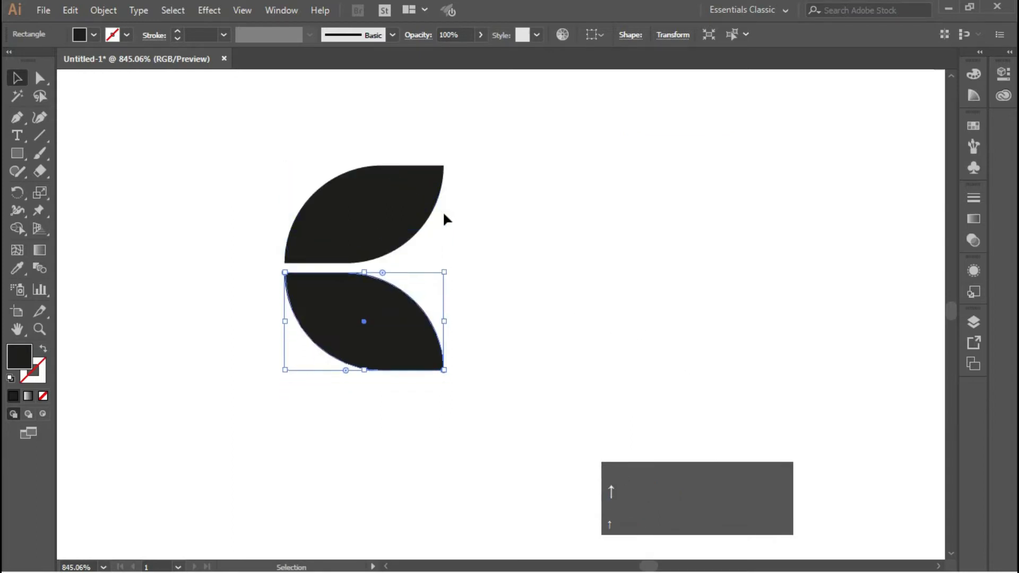
# Draw a straight horizontal line beside the leaves with the Pen tool and give it a black stroke with no fill.
pyautogui.click(17, 118)
pyautogui.keyDown('shift'); pyautogui.click(527, 292); pyautogui.keyUp('shift')
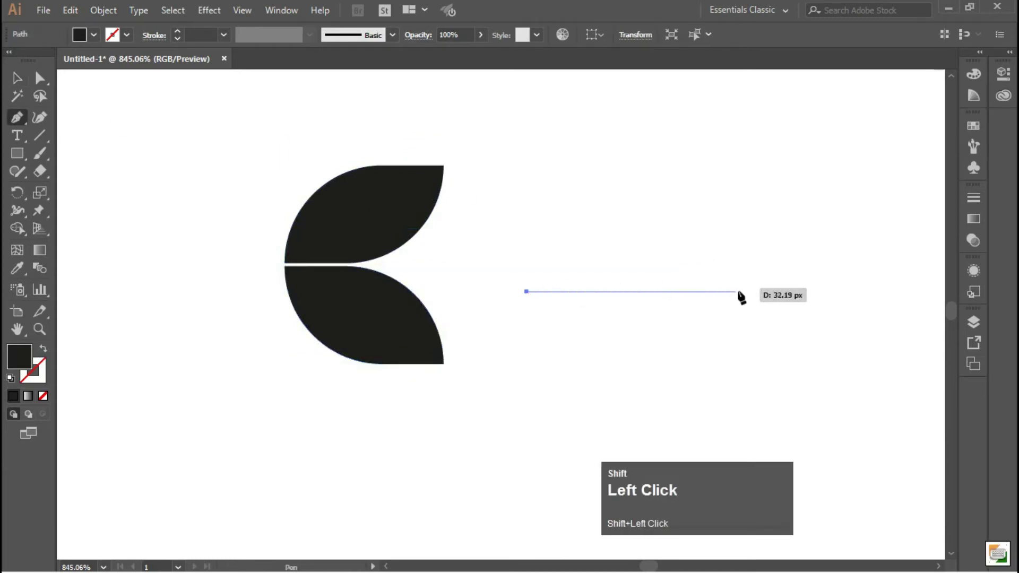
pyautogui.keyDown('shift'); pyautogui.click(772, 292); pyautogui.keyUp('shift')
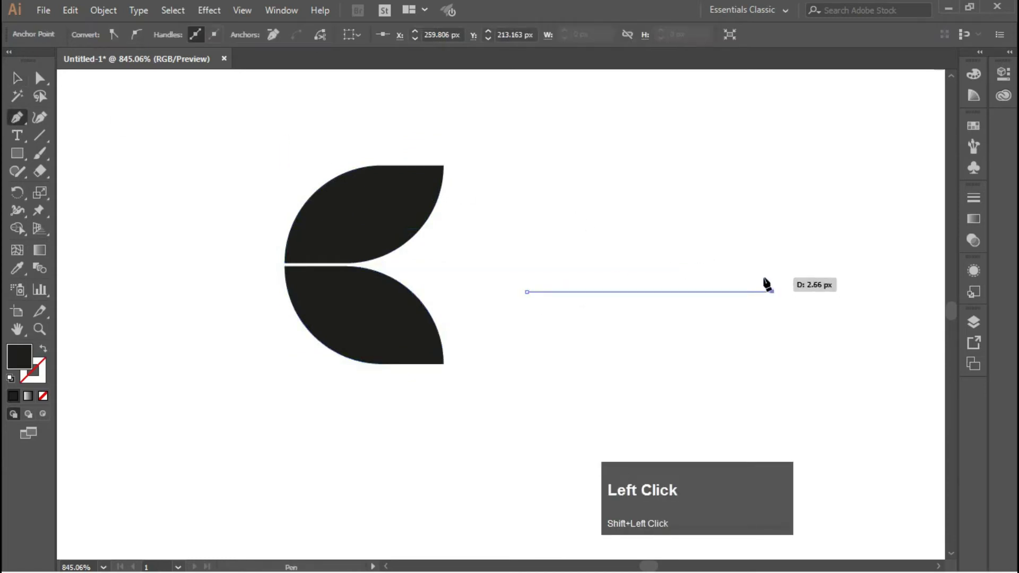
pyautogui.press('v')
pyautogui.hotkey('shift', 'x')
# Move both leaves onto the line so it runs through their gap, and scale the pair down slightly about its centre.
pyautogui.moveTo(254, 166); pyautogui.dragTo(400, 367)
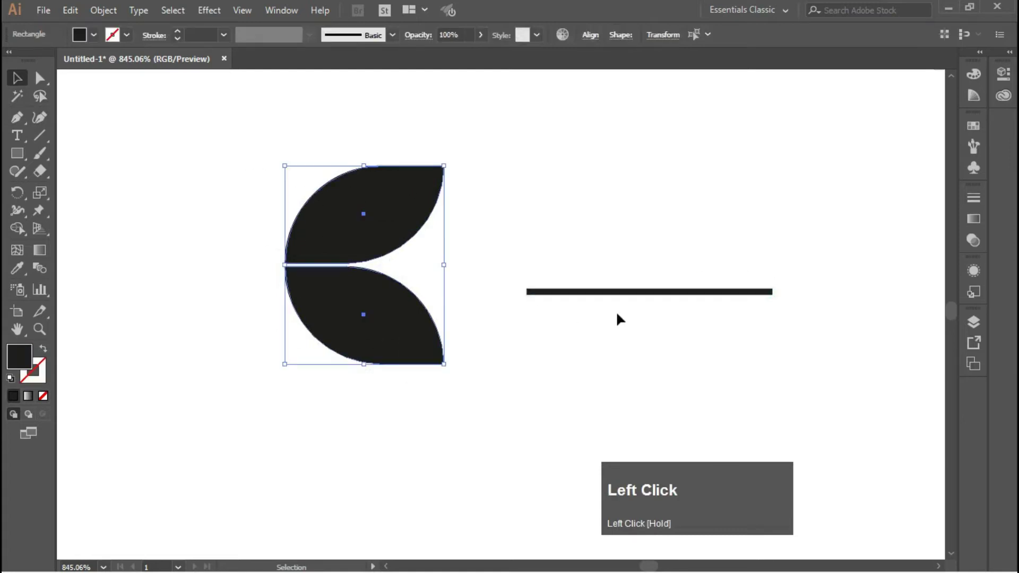
pyautogui.moveTo(339, 256); pyautogui.dragTo(599, 282)
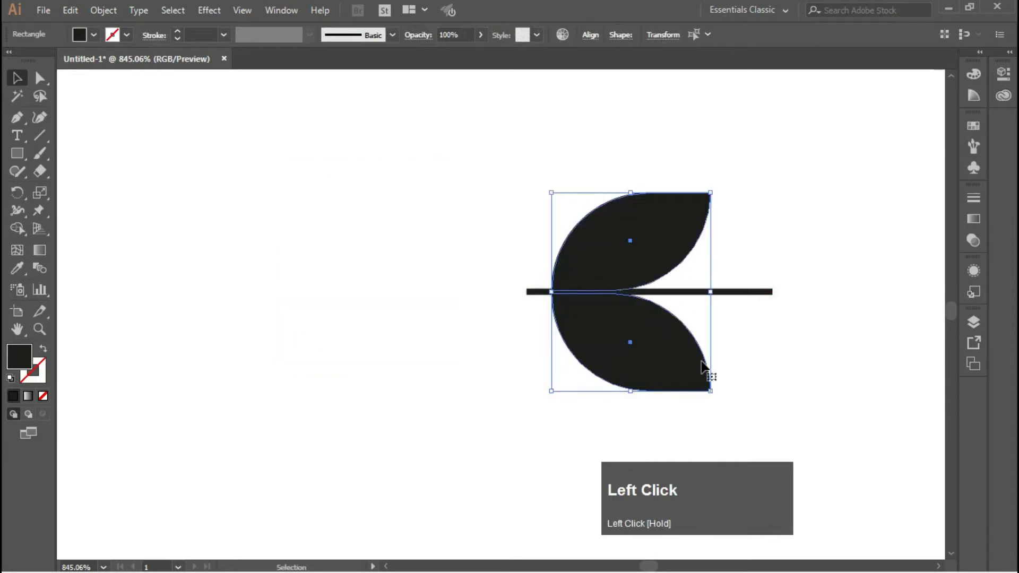
pyautogui.moveTo(710, 391); pyautogui.dragTo(704, 385)
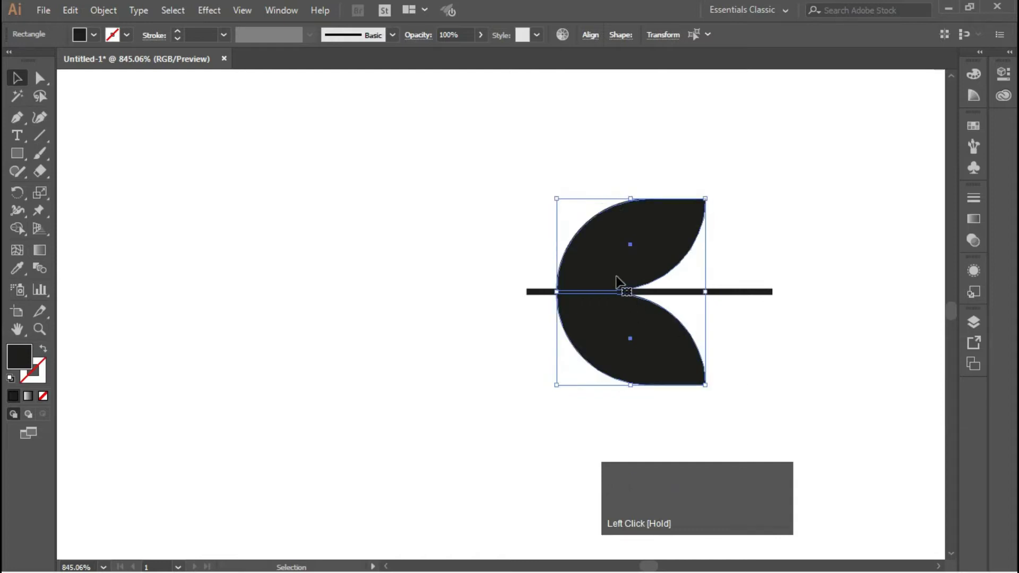
# Lengthen the horizontal line at its right end and move it clear of the leaves.
pyautogui.click(741, 293)
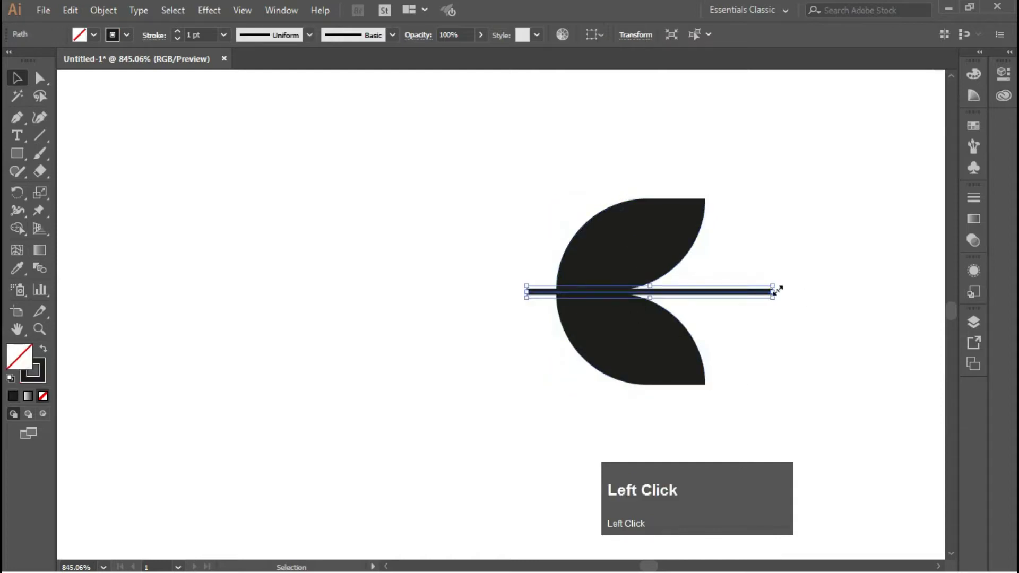
pyautogui.moveTo(773, 291); pyautogui.dragTo(813, 293)
pyautogui.click(701, 328)
pyautogui.moveTo(693, 296); pyautogui.dragTo(390, 366)
# Select the upper and lower leaves and group them.
pyautogui.moveTo(540, 221); pyautogui.dragTo(626, 350)
pyautogui.press('ctrl')
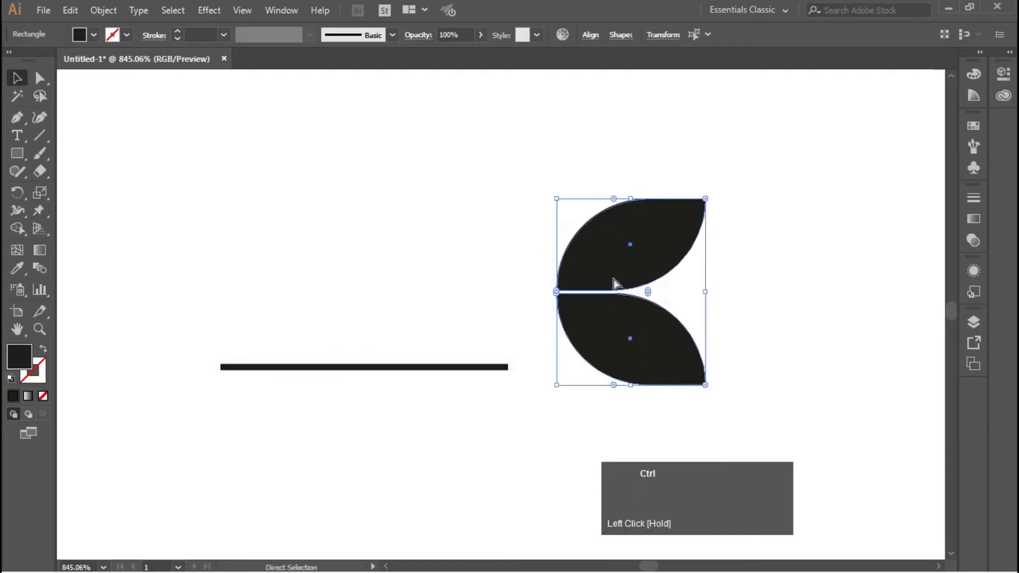
pyautogui.hotkey('ctrl', 'g')
# Place the leaf pair over the line and duplicate it so two pairs sit next to each other along the line.
pyautogui.moveTo(605, 287); pyautogui.dragTo(457, 352)
pyautogui.press('alt')
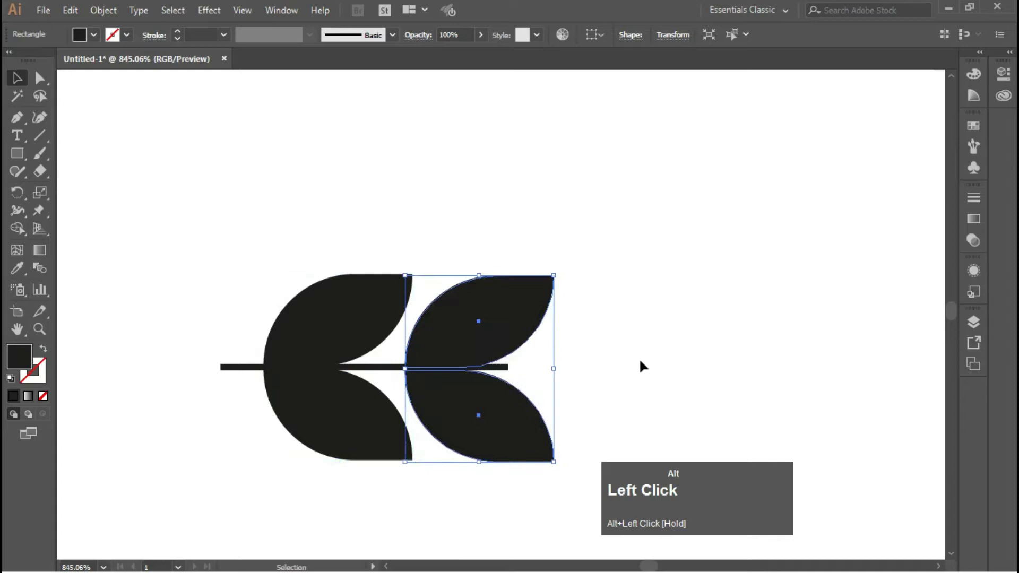
pyautogui.click(640, 361)
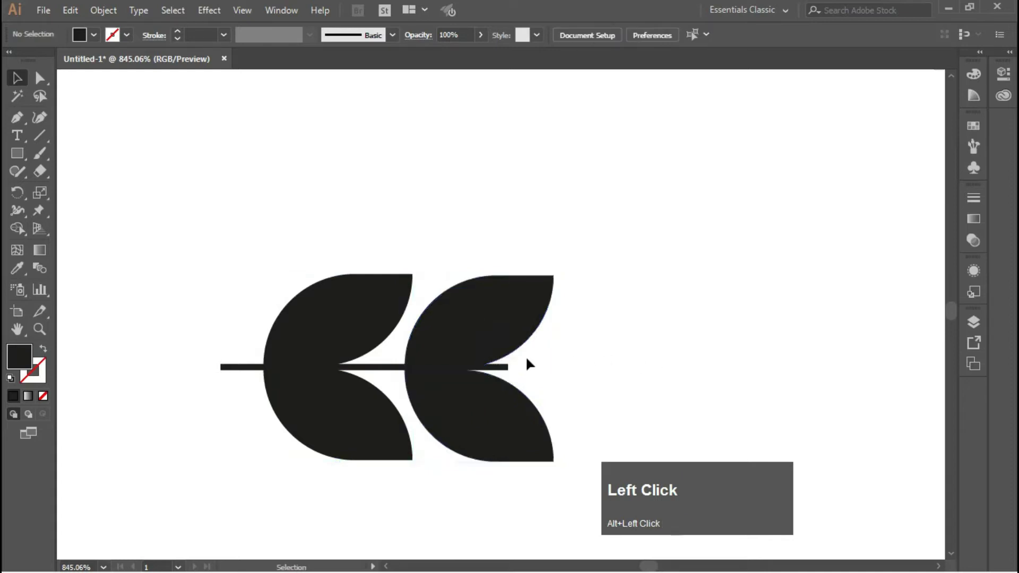
# Extend the line's right end to reach the tips of the second leaf pair.
pyautogui.click(228, 369)
pyautogui.moveTo(509, 366); pyautogui.dragTo(559, 366)
pyautogui.click(575, 375)
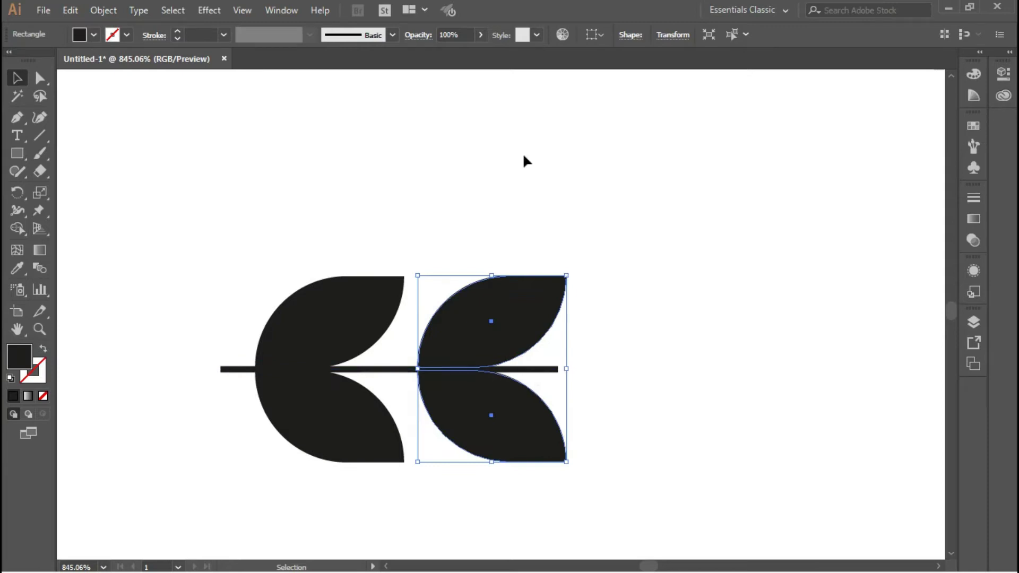
# Nudge the second leaf pair closer to the first pair along the line.
pyautogui.press('Left')
pyautogui.press('Left')
pyautogui.press('Left')
pyautogui.click(542, 215)
# Create a pattern brush from the selected leaves and line, keeping the name Pattern Brush 1 and the default options.
pyautogui.moveTo(189, 250); pyautogui.dragTo(532, 452)
pyautogui.click(973, 146)
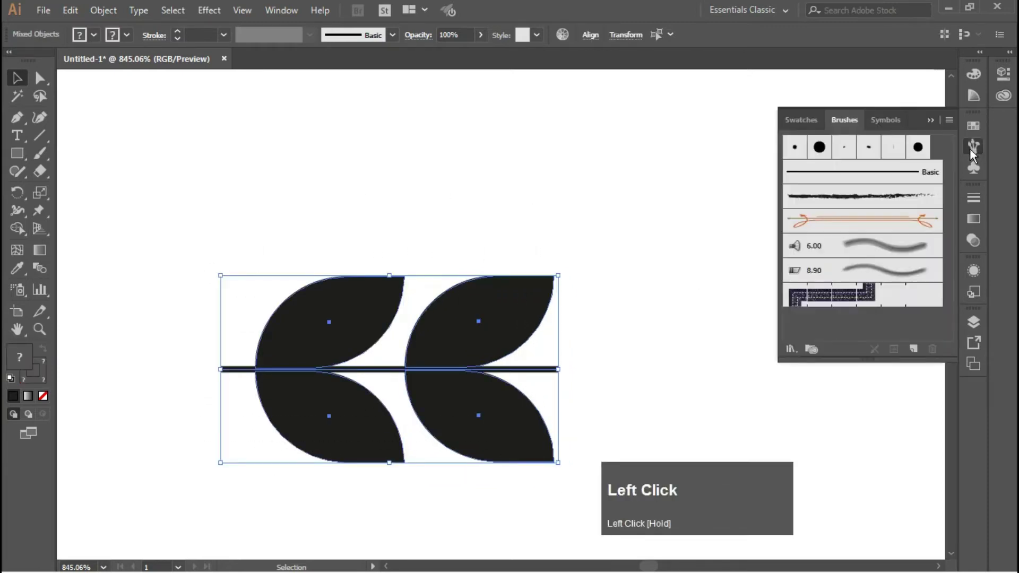
pyautogui.click(913, 348)
pyautogui.click(611, 237)
pyautogui.click(626, 273)
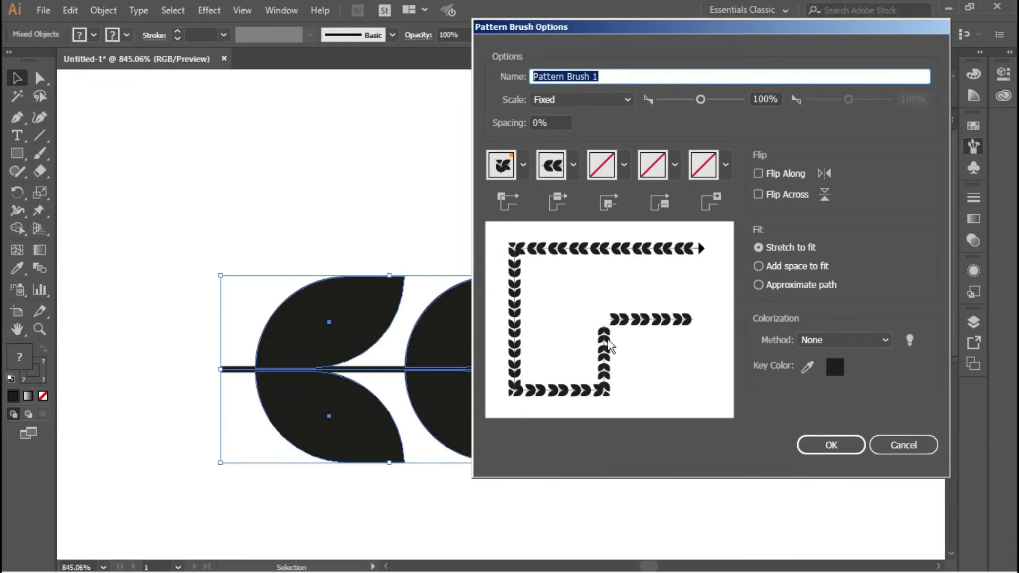
pyautogui.click(830, 445)
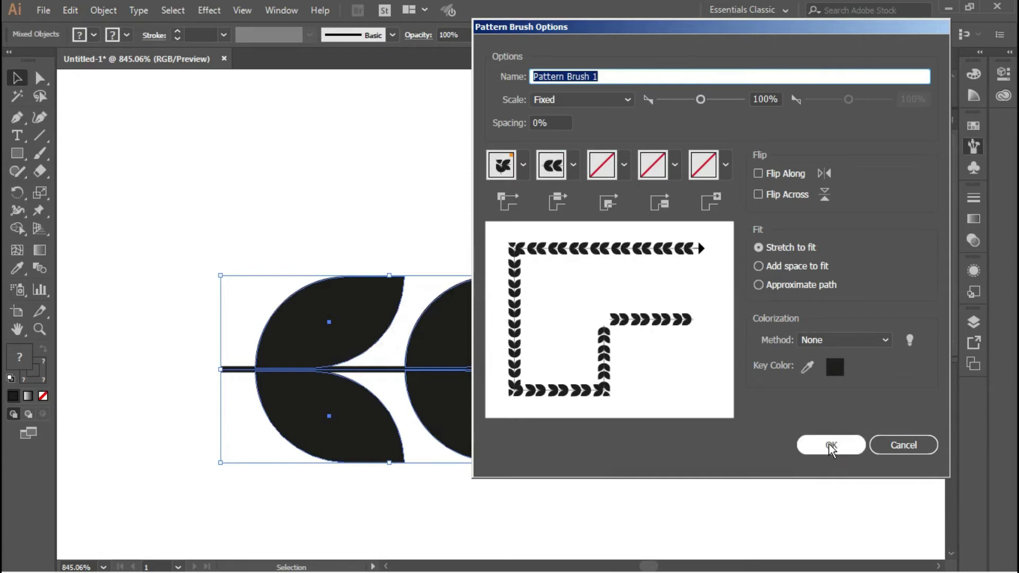
# Accept the options for Pattern Brush 1 and delete the leaf-and-line artwork from the artboard.
pyautogui.click(829, 445)
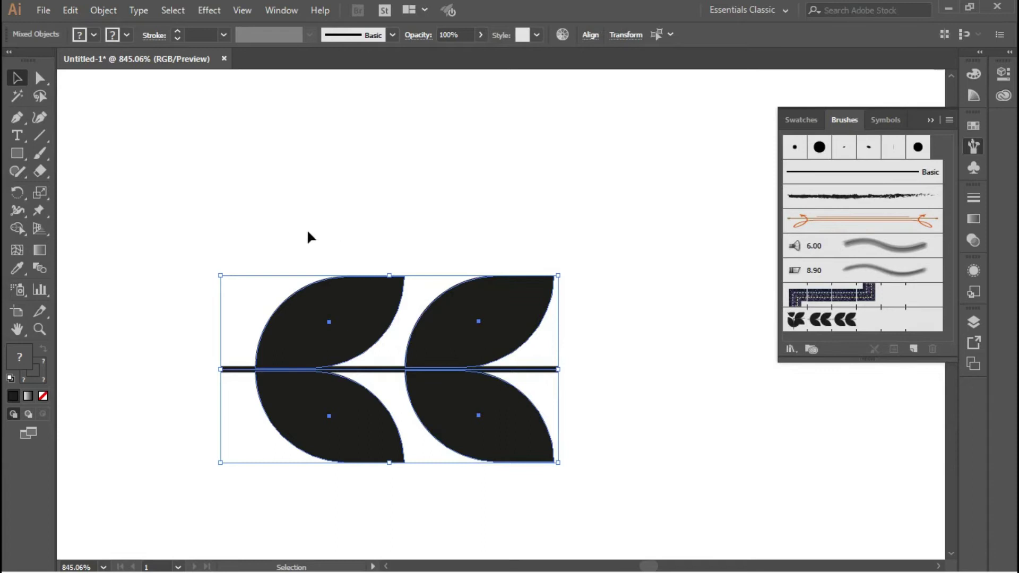
pyautogui.press('Delete')
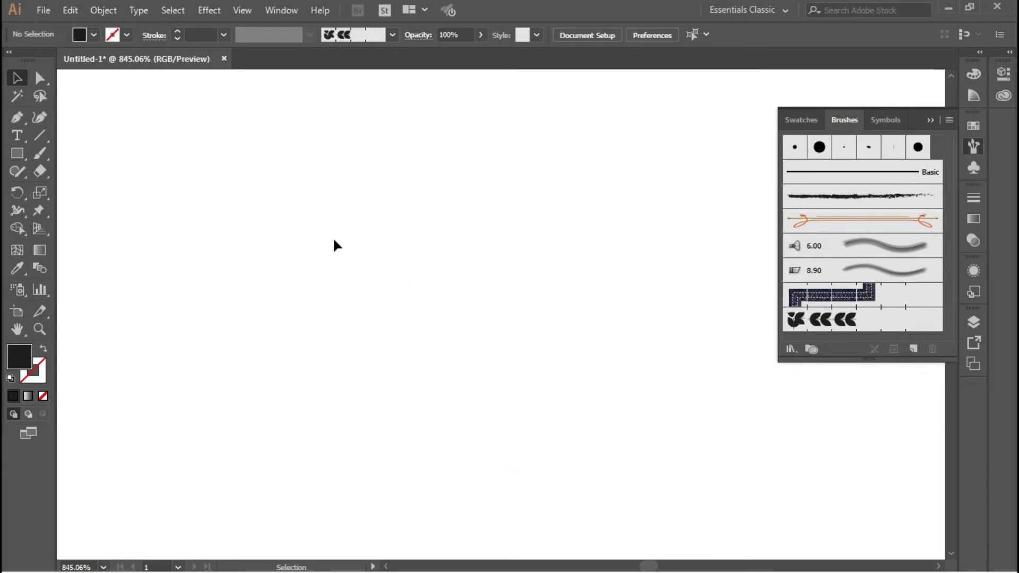
# Paint a rising diagonal test stroke across the artboard with the leaf pattern brush, and delete the stroke.
pyautogui.click(42, 149)
pyautogui.hotkey('ctrl', '0')
pyautogui.moveTo(144, 392); pyautogui.dragTo(560, 213)
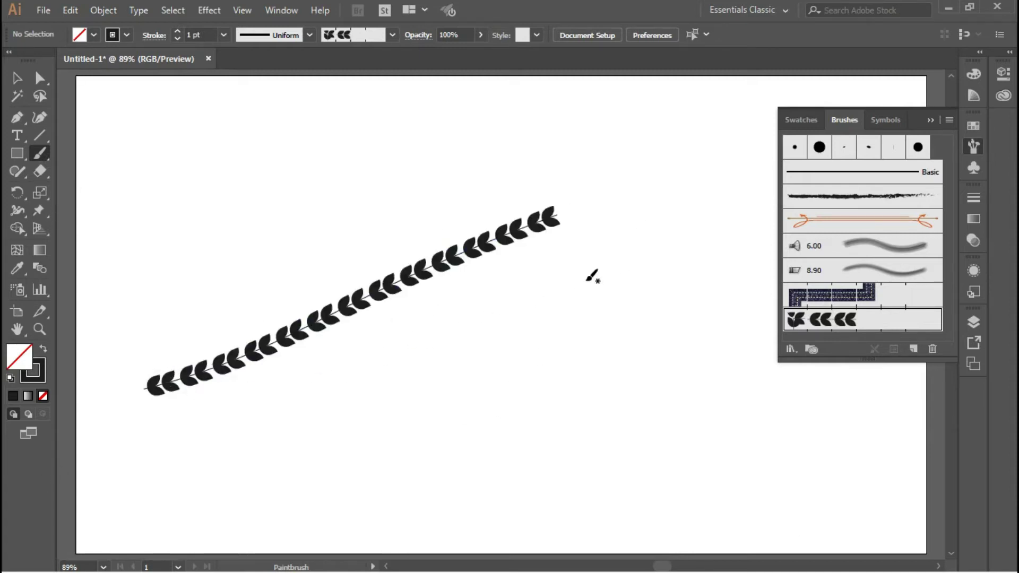
pyautogui.click(17, 78)
pyautogui.moveTo(234, 243); pyautogui.dragTo(471, 359)
pyautogui.press('Delete')
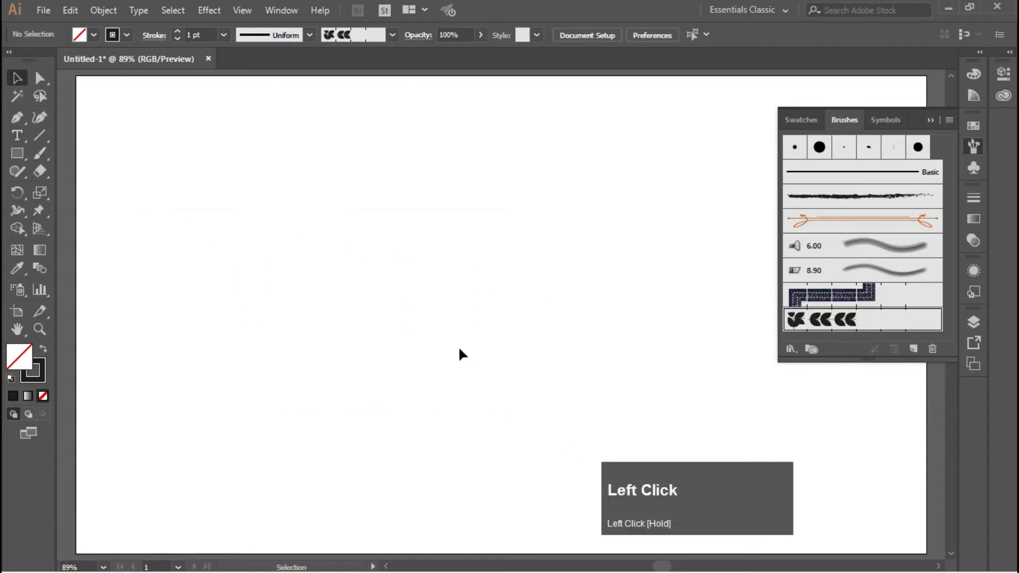
# Paint two facing curved leaf strokes like wreath halves, plus a short diagonal leaf stroke to their left.
pyautogui.click(40, 152)
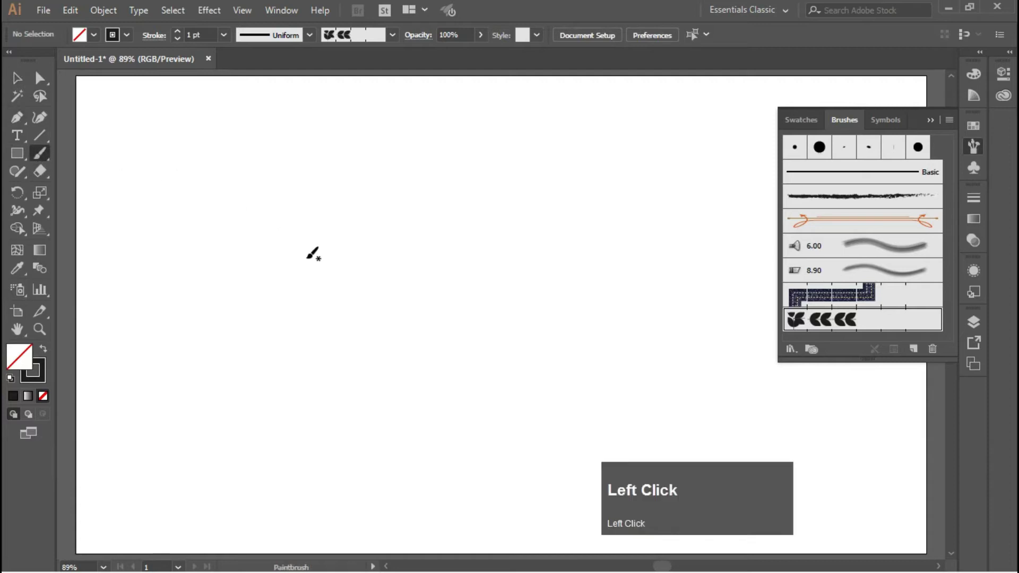
pyautogui.moveTo(386, 439)
pyautogui.mouseDown()
pyautogui.moveTo(328, 339)
pyautogui.moveTo(364, 151)
pyautogui.mouseUp()
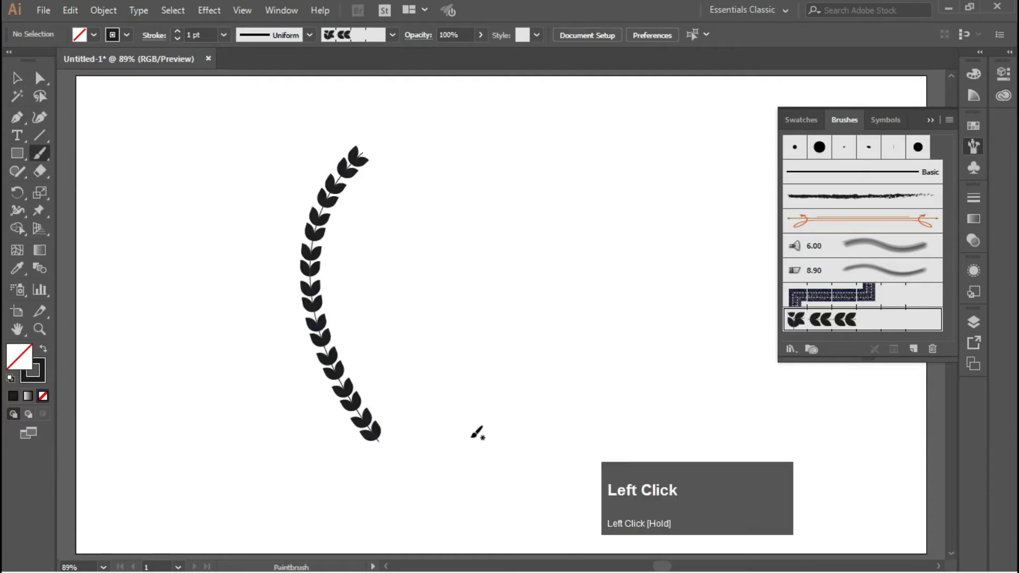
pyautogui.moveTo(454, 435)
pyautogui.mouseDown()
pyautogui.moveTo(569, 347)
pyautogui.moveTo(546, 198)
pyautogui.mouseUp()
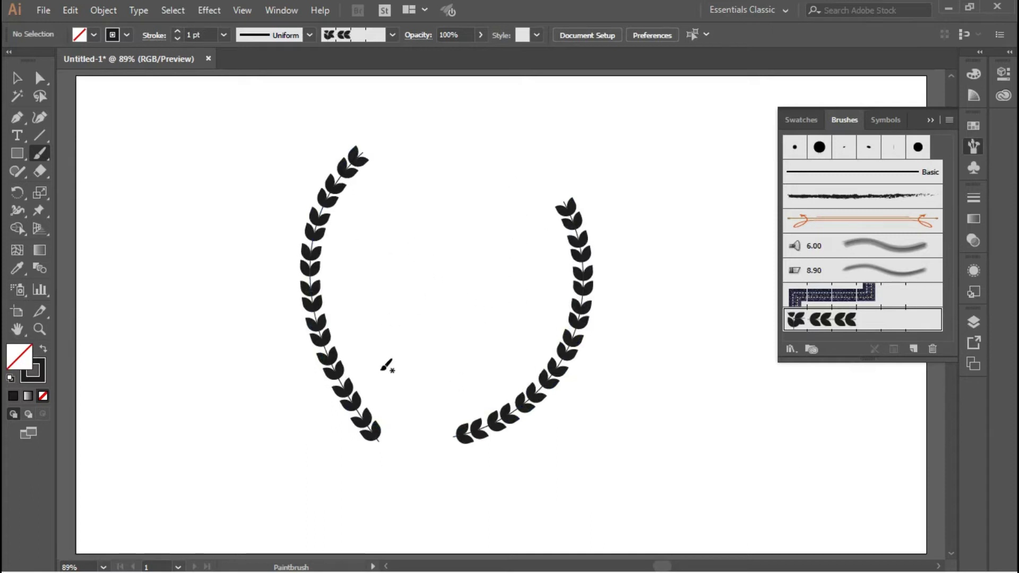
pyautogui.click(17, 153)
pyautogui.click(91, 153)
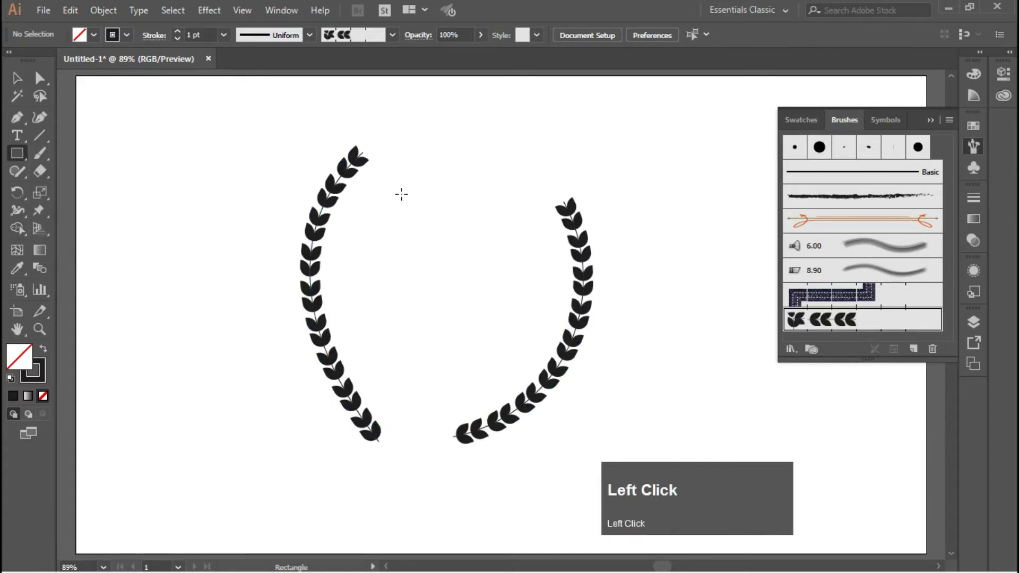
pyautogui.click(40, 151)
pyautogui.moveTo(125, 316); pyautogui.dragTo(201, 230)
# Delete the two curved leaf strokes and the short diagonal one together.
pyautogui.press('v')
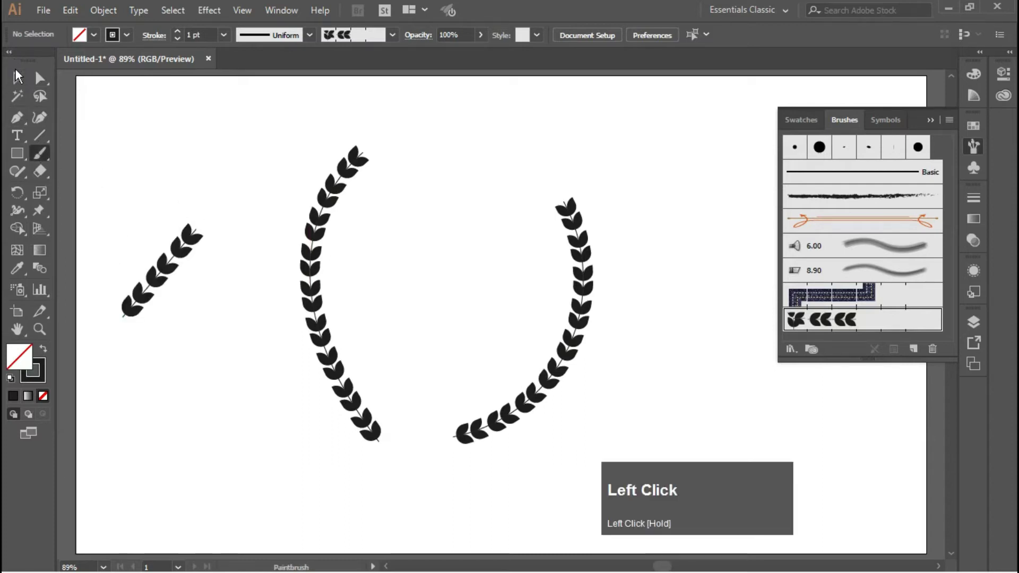
pyautogui.moveTo(179, 142)
pyautogui.mouseDown()
pyautogui.moveTo(550, 405)
pyautogui.moveTo(551, 392)
pyautogui.mouseUp()
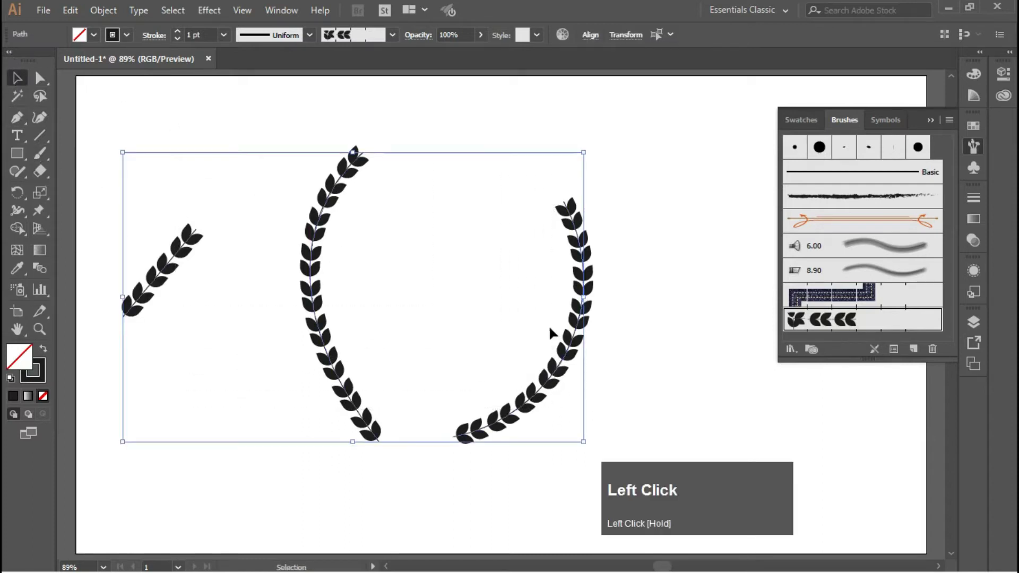
pyautogui.press('Delete')
# Draw a circle about 315 px in diameter near the middle of the artboard.
pyautogui.click(17, 153)
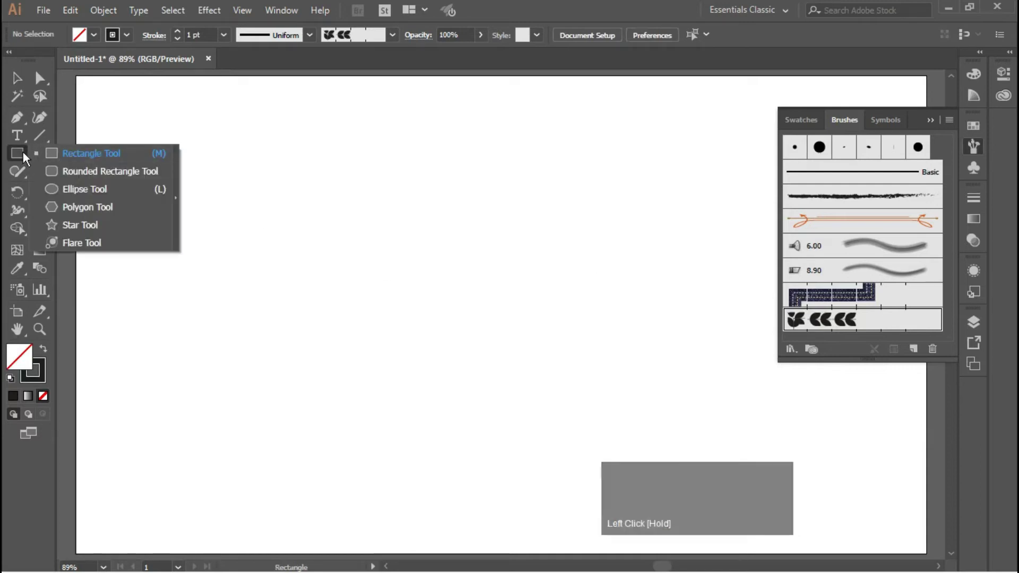
pyautogui.click(69, 190)
pyautogui.moveTo(290, 254); pyautogui.dragTo(500, 456)
pyautogui.press('shift')
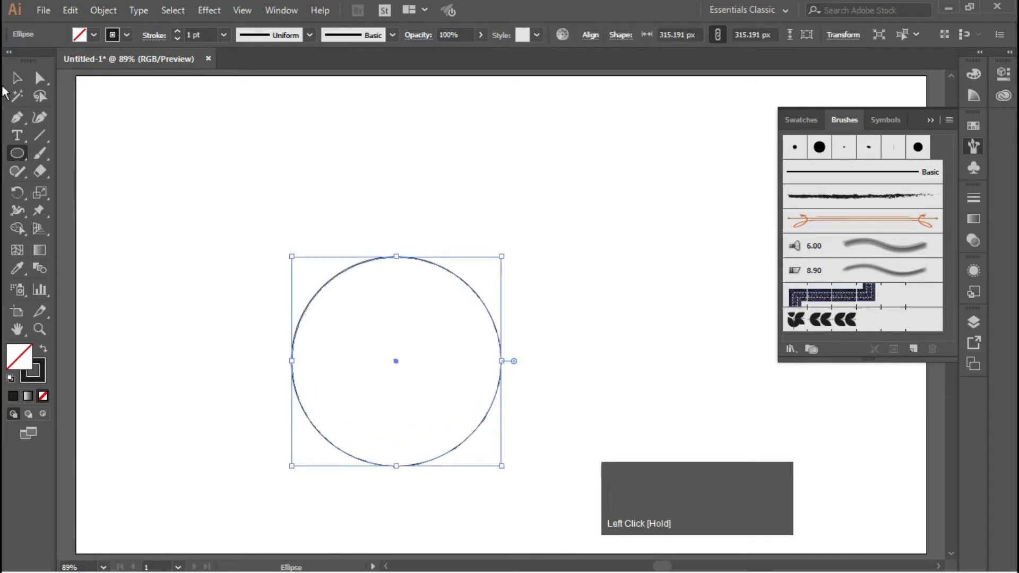
# Move the circle up and slightly left, and apply the leaf pattern brush to its outline.
pyautogui.click(17, 78)
pyautogui.moveTo(467, 284); pyautogui.dragTo(426, 193)
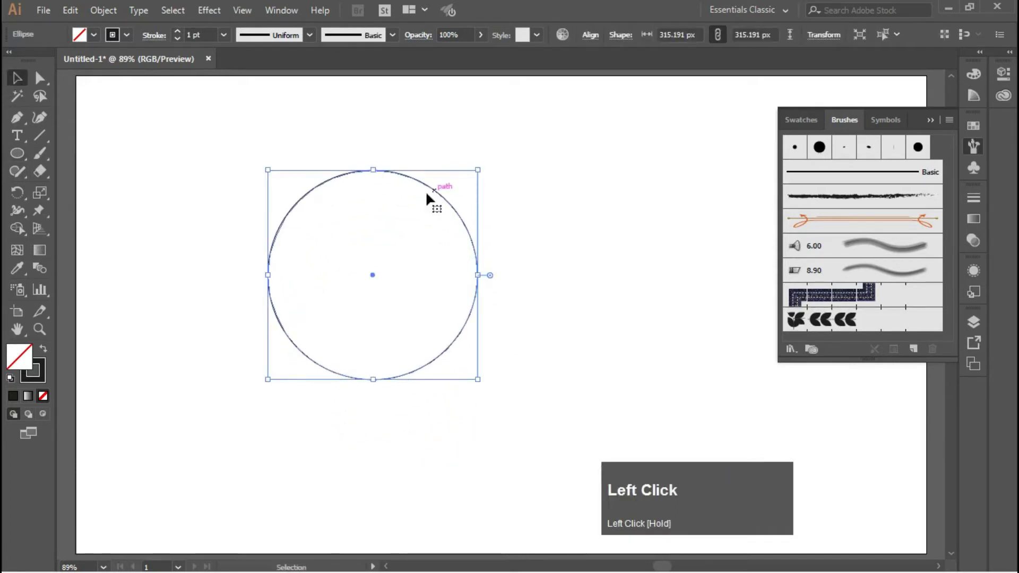
pyautogui.click(822, 321)
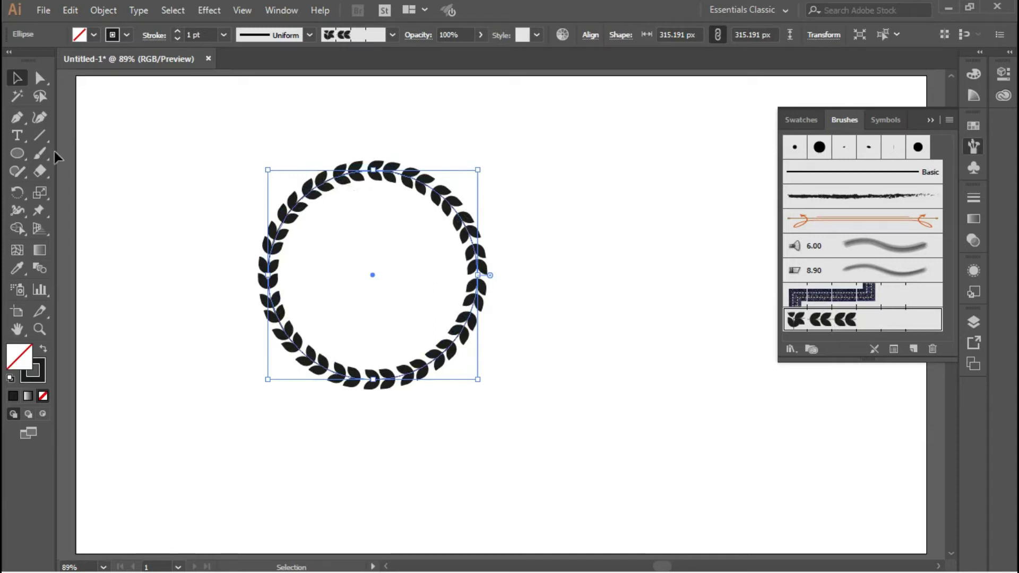
# Draw an upward-opening curved path below the circle with the Pen tool and apply the leaf pattern brush to it.
pyautogui.click(18, 117)
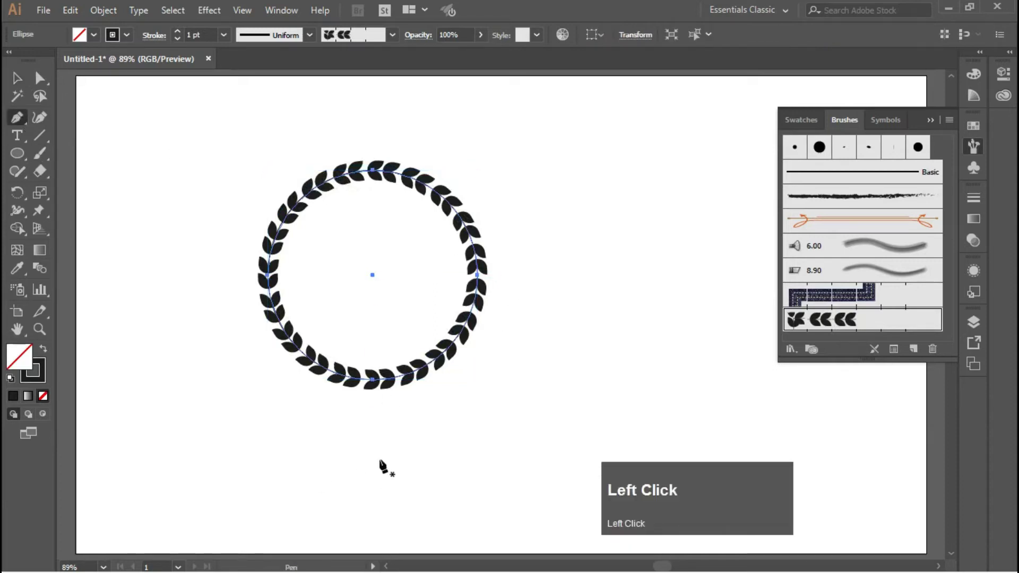
pyautogui.moveTo(636, 385); pyautogui.dragTo(719, 248)
pyautogui.press('v')
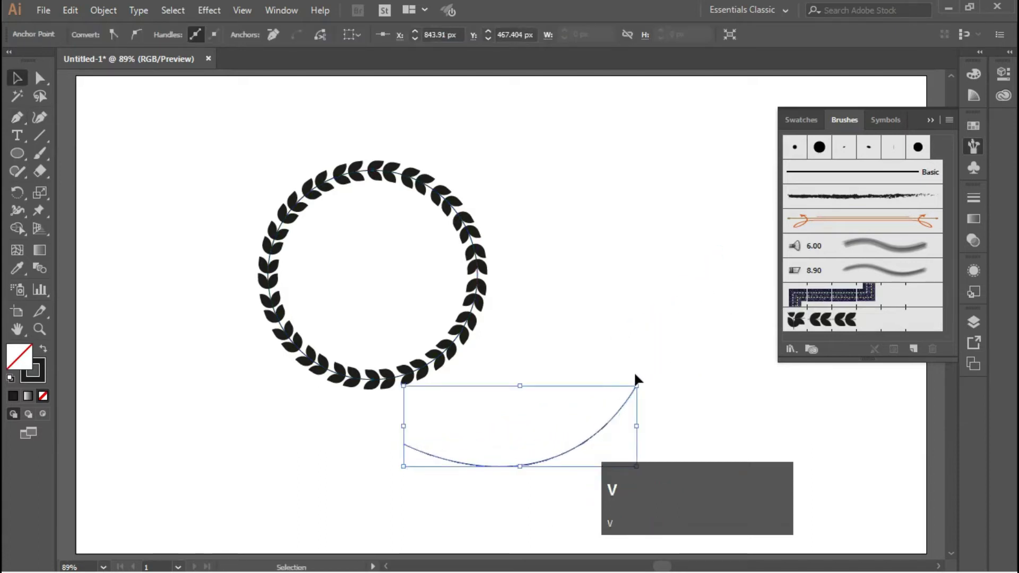
pyautogui.click(631, 398)
pyautogui.click(825, 325)
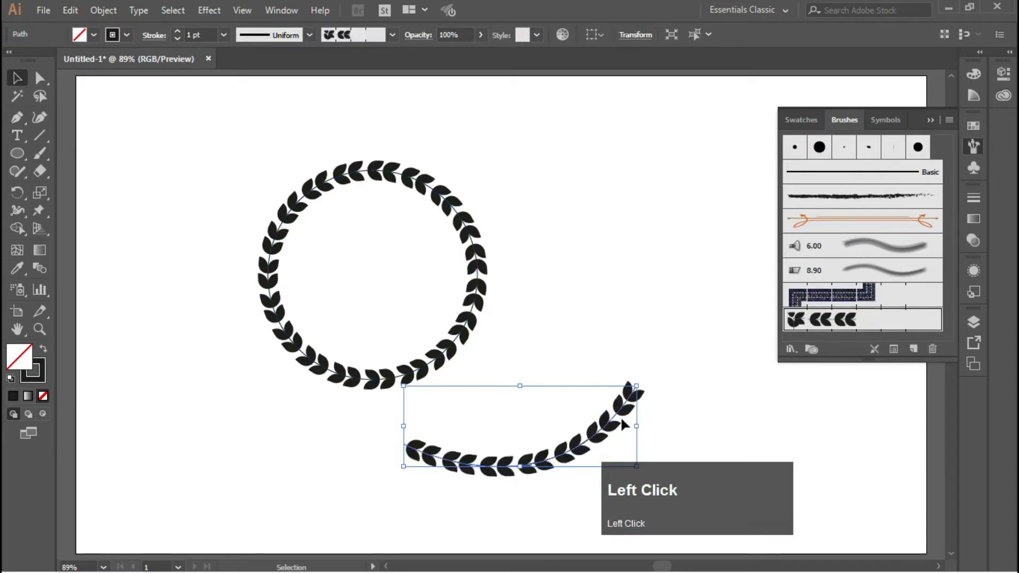
# Delete the leaf circle and curve, and draw a landscape rectangle on the left half of the artboard.
pyautogui.click(350, 143)
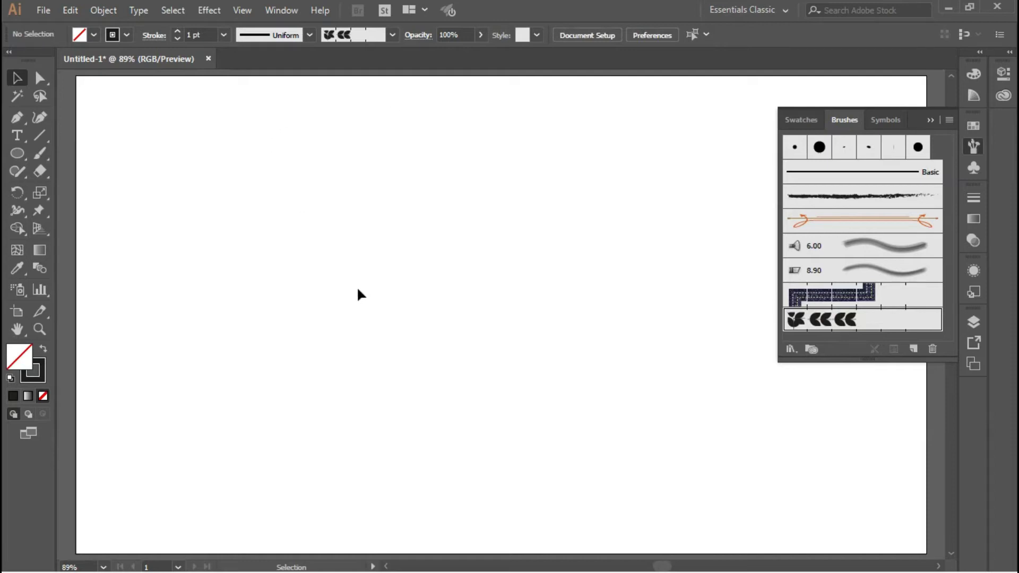
pyautogui.moveTo(17, 153); pyautogui.dragTo(89, 161)
pyautogui.moveTo(242, 206); pyautogui.dragTo(436, 347)
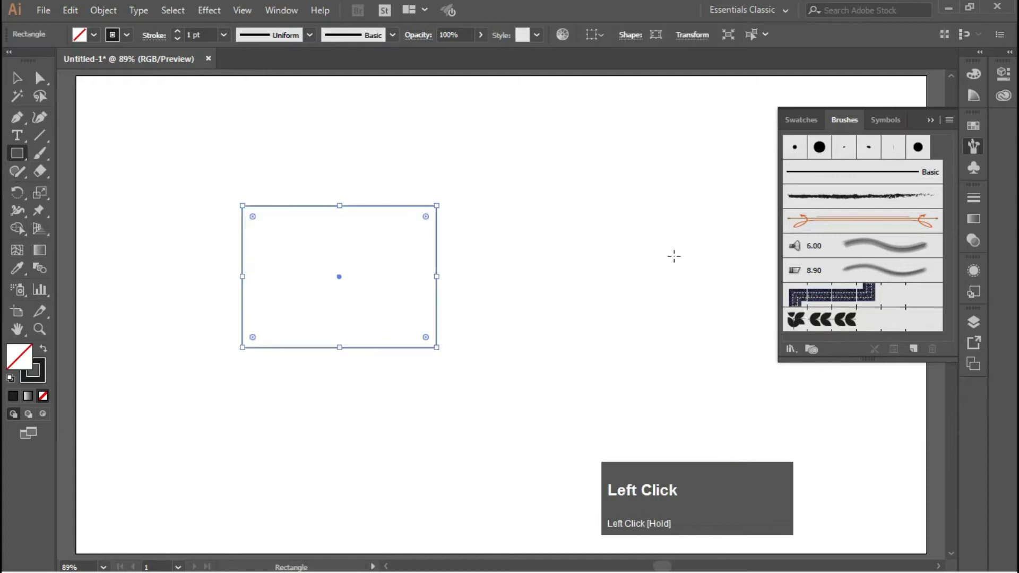
# Apply the leaf pattern brush to the rectangle and move the rectangle up and to the left.
pyautogui.click(786, 310)
pyautogui.press('v')
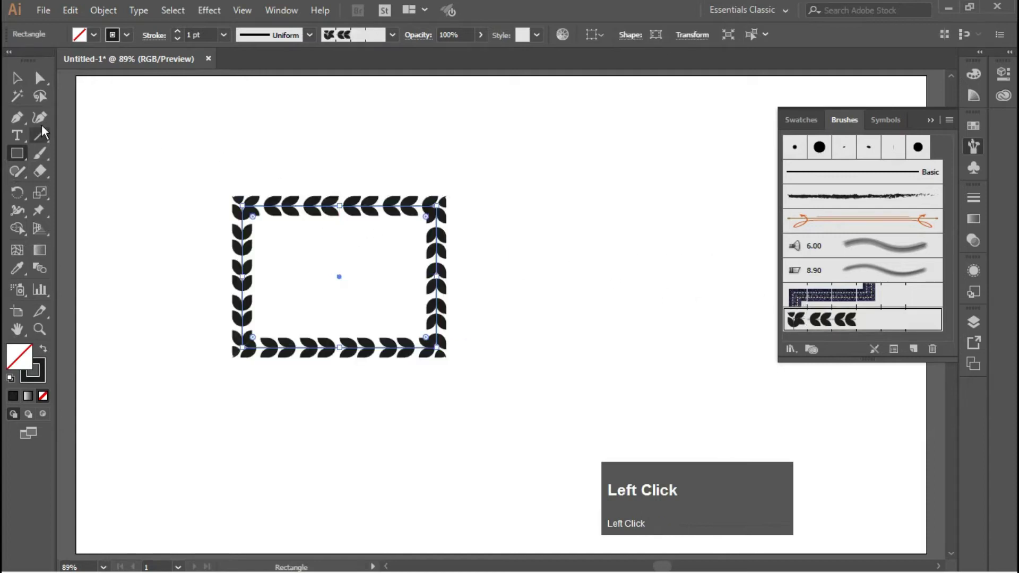
pyautogui.moveTo(349, 221); pyautogui.dragTo(303, 199)
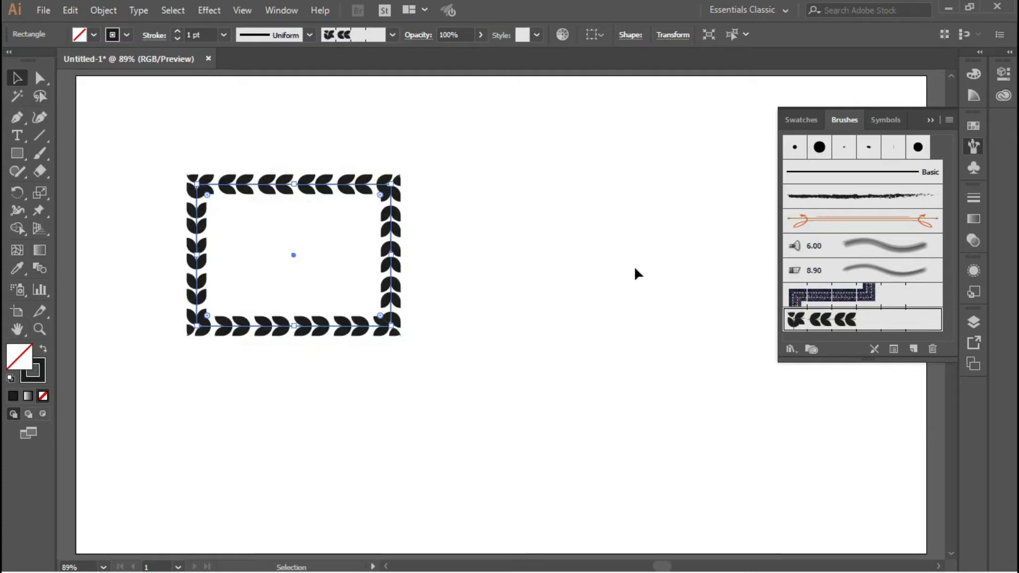
# Set the outer corner tile of Pattern Brush 1 to Auto-Overlap and apply the change to the existing rectangle stroke.
pyautogui.moveTo(160, 159); pyautogui.dragTo(458, 342)
pyautogui.doubleClick(824, 321)
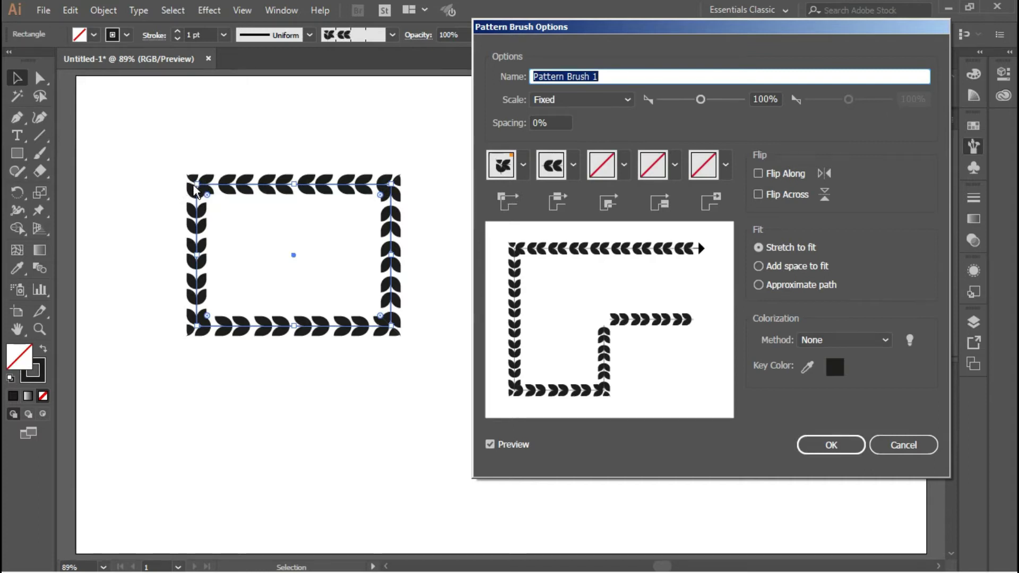
pyautogui.click(523, 165)
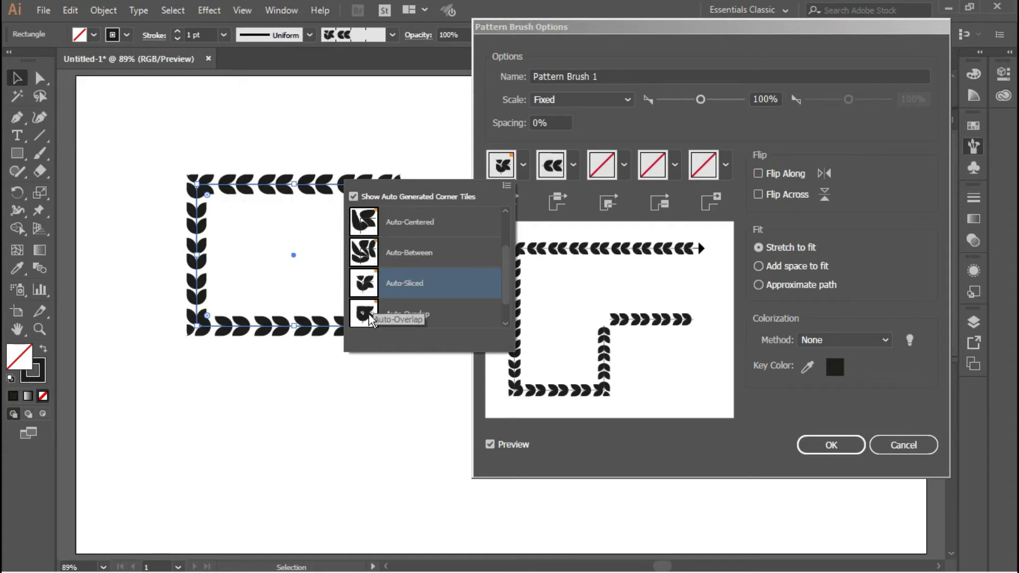
pyautogui.scroll(-1, 412, 264)
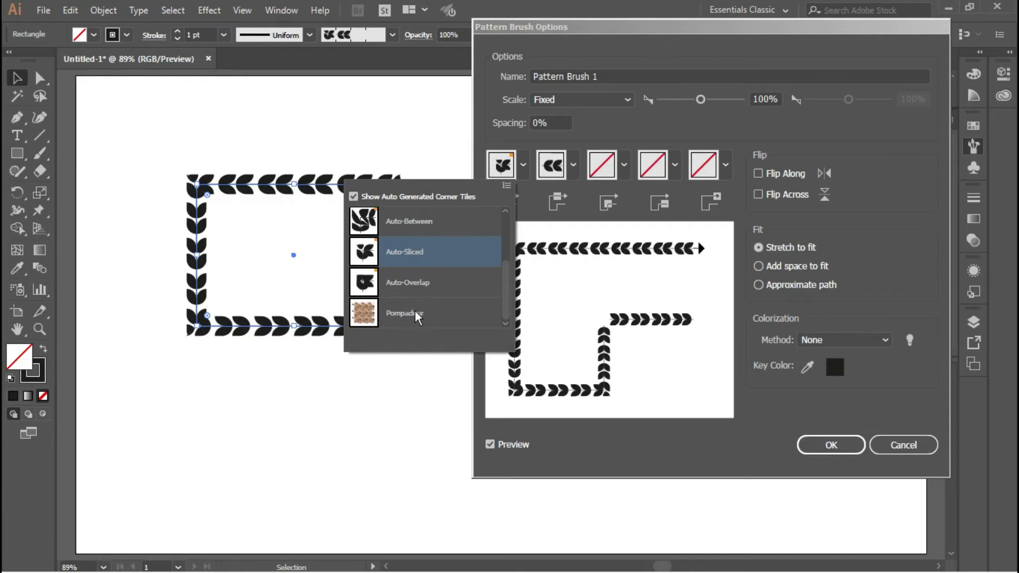
pyautogui.click(374, 282)
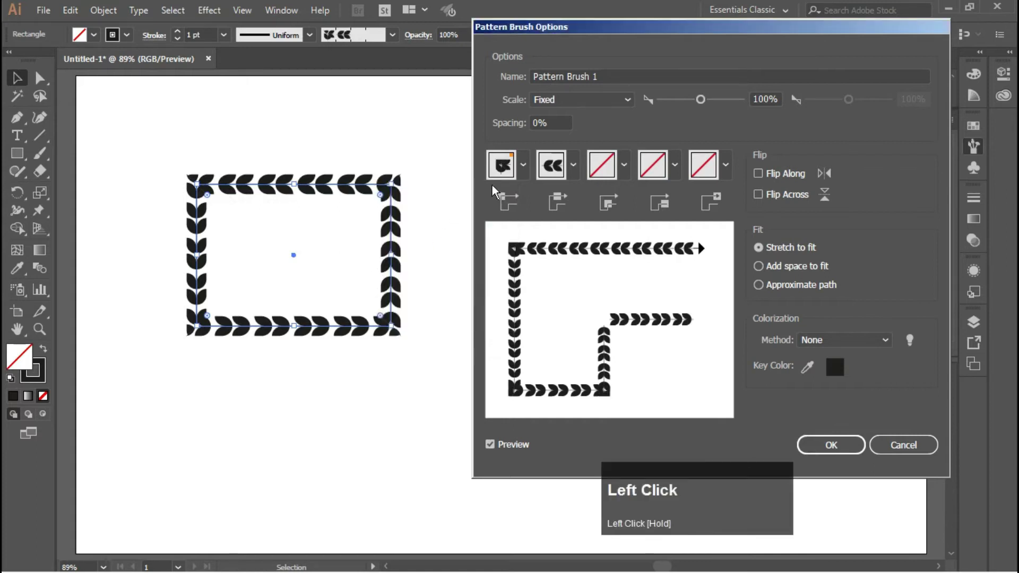
pyautogui.click(830, 445)
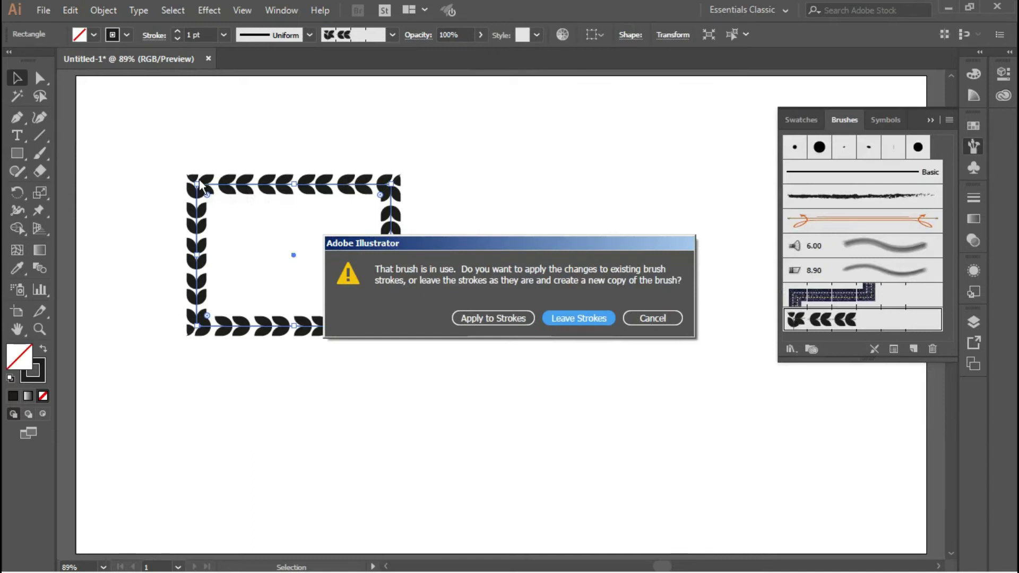
pyautogui.click(479, 317)
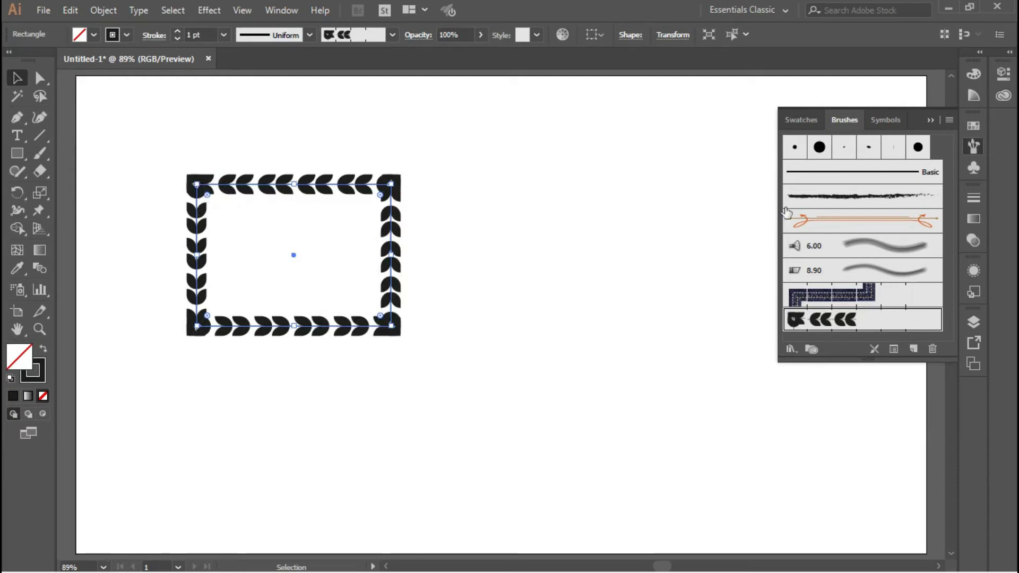
# Examine the side tile and outer corner tile choices in the options of Pattern Brush 1, discarding any changes.
pyautogui.doubleClick(816, 327)
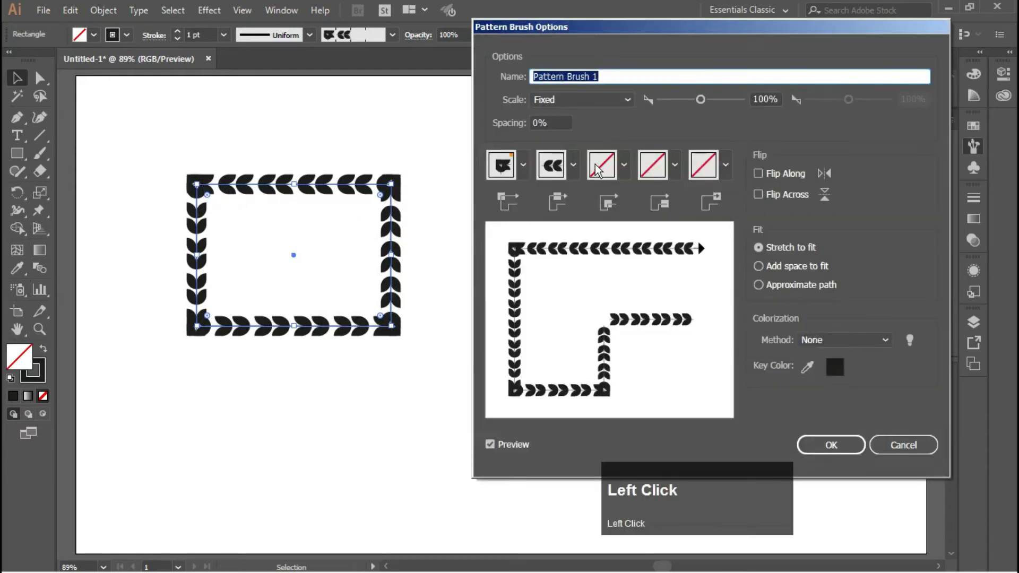
pyautogui.click(573, 165)
pyautogui.click(560, 189)
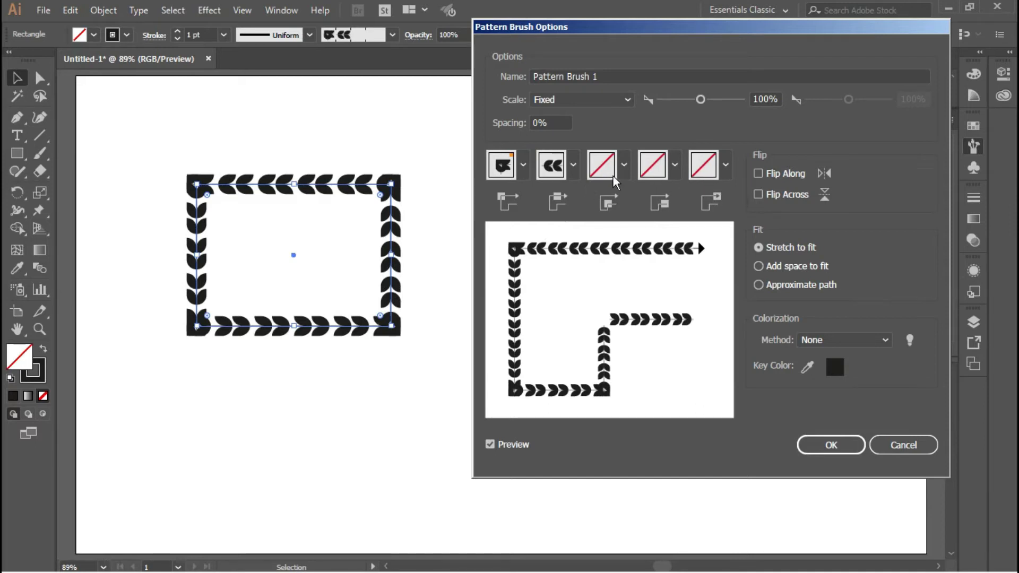
pyautogui.click(522, 164)
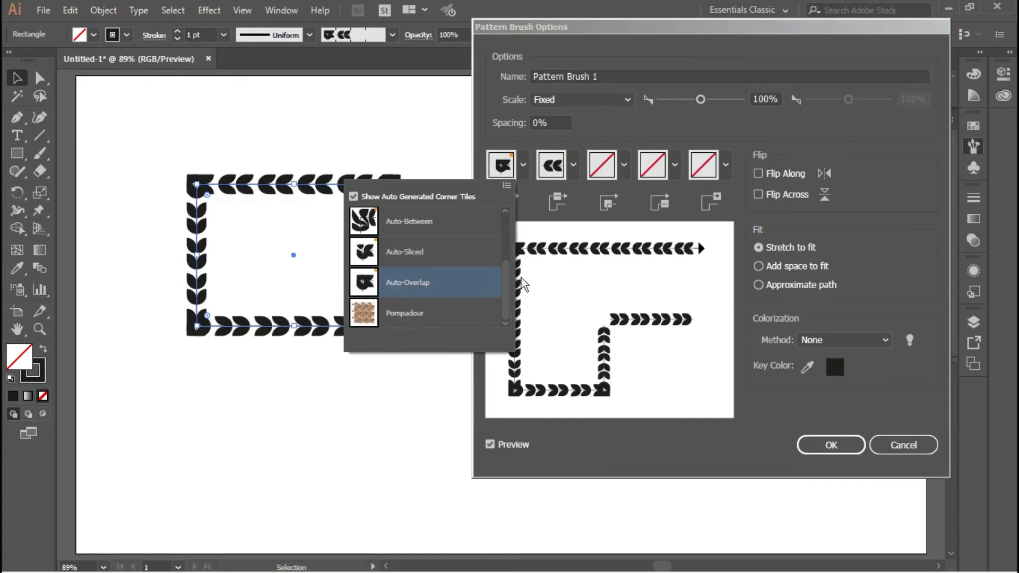
pyautogui.moveTo(508, 287); pyautogui.dragTo(400, 335)
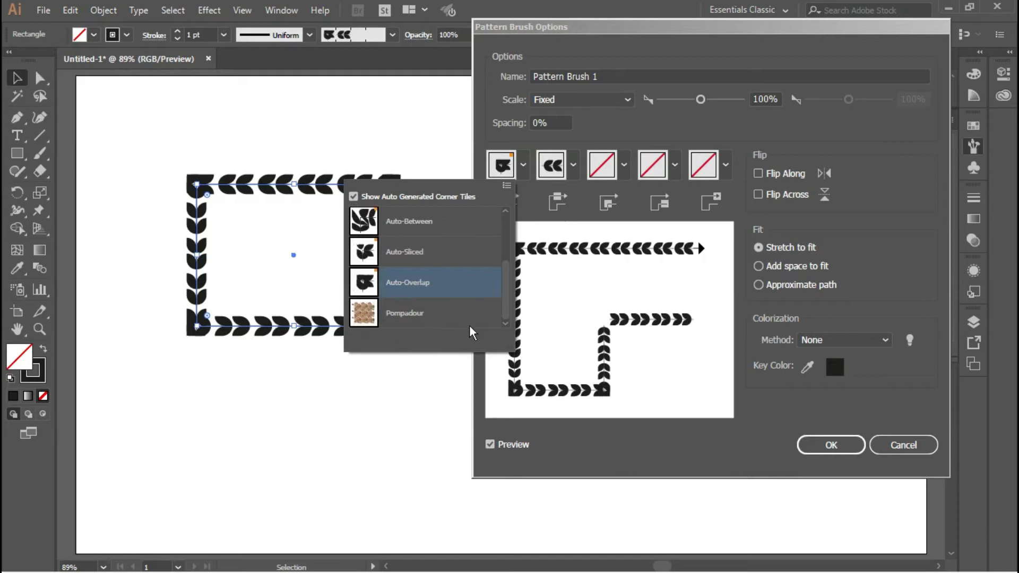
pyautogui.click(491, 328)
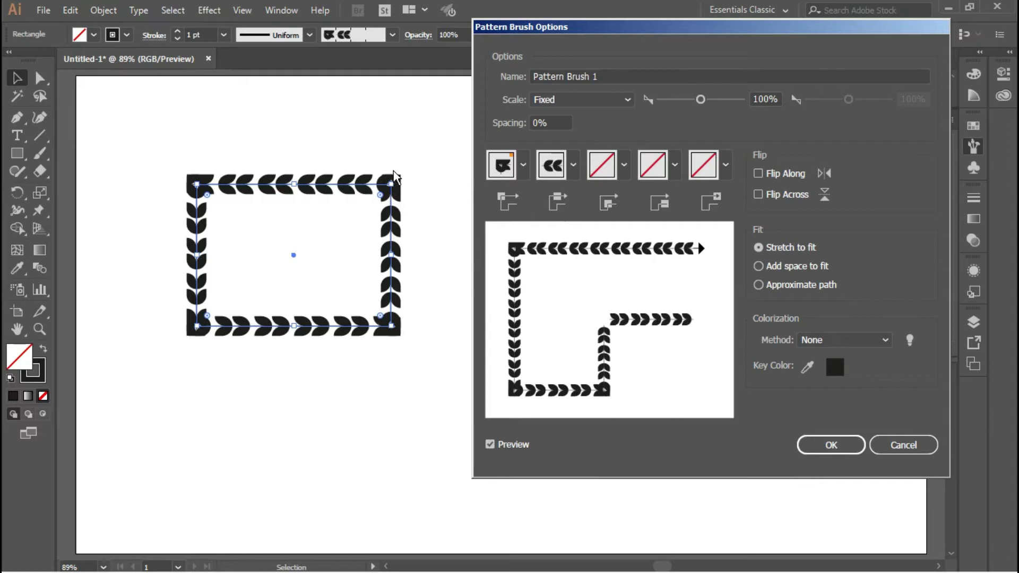
pyautogui.moveTo(854, 27)
pyautogui.mouseDown()
pyautogui.moveTo(783, 59)
pyautogui.moveTo(798, 58)
pyautogui.moveTo(670, 80)
pyautogui.moveTo(807, 30)
pyautogui.mouseUp()
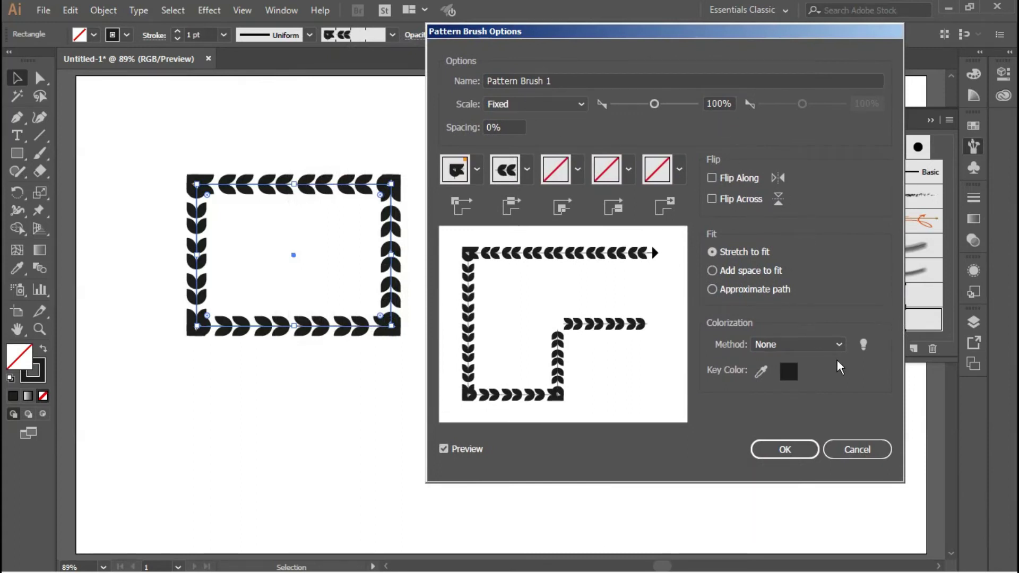
pyautogui.click(860, 450)
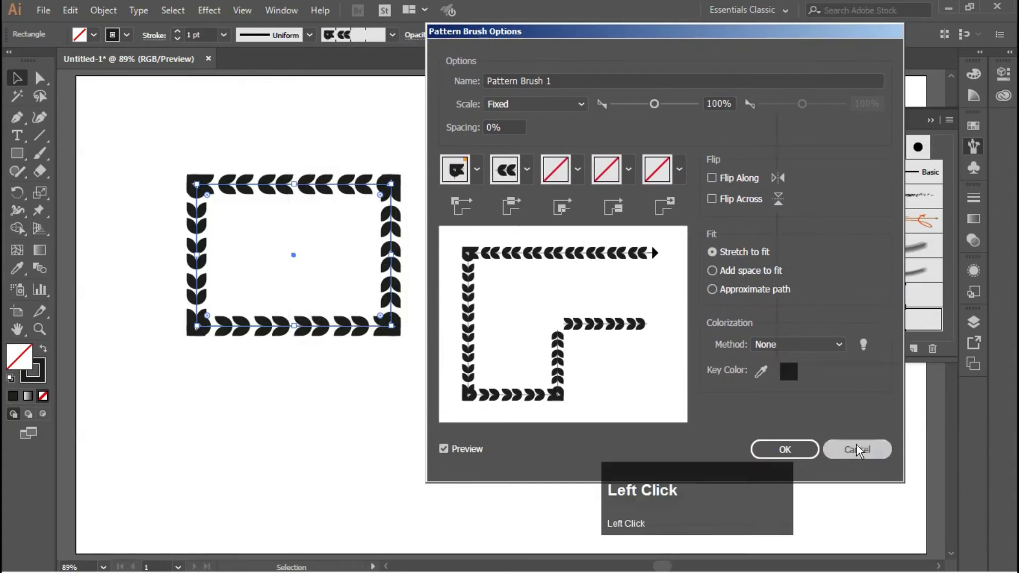
# Draw a small five-pointed star on the empty area to the right of the leaf rectangle.
pyautogui.moveTo(17, 154); pyautogui.dragTo(85, 225)
pyautogui.moveTo(525, 191)
pyautogui.mouseDown()
pyautogui.moveTo(554, 197)
pyautogui.moveTo(535, 186)
pyautogui.mouseUp()
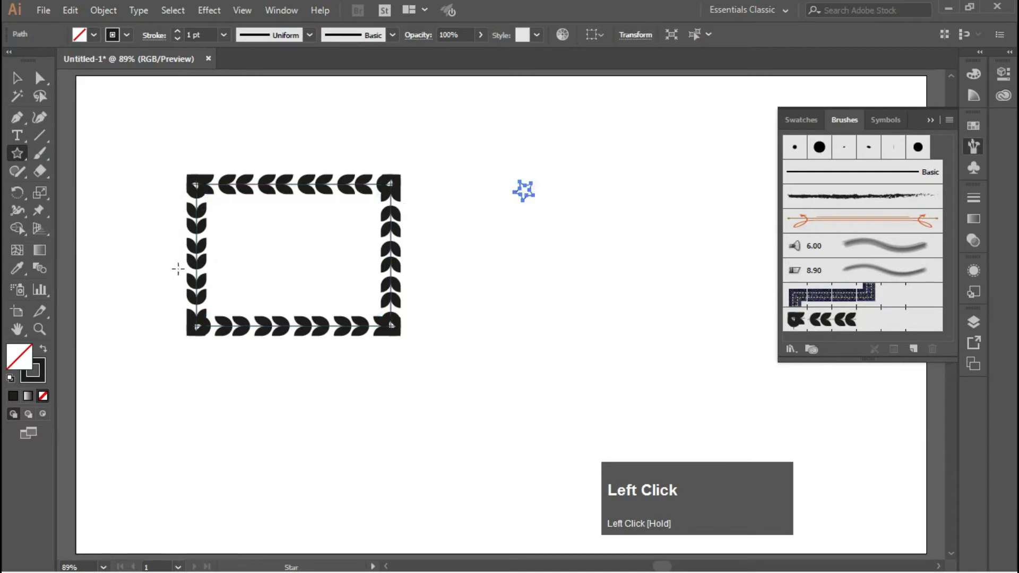
# Swap the star's fill and stroke so it has a solid black fill, and save the star as a new pattern swatch.
pyautogui.click(48, 348)
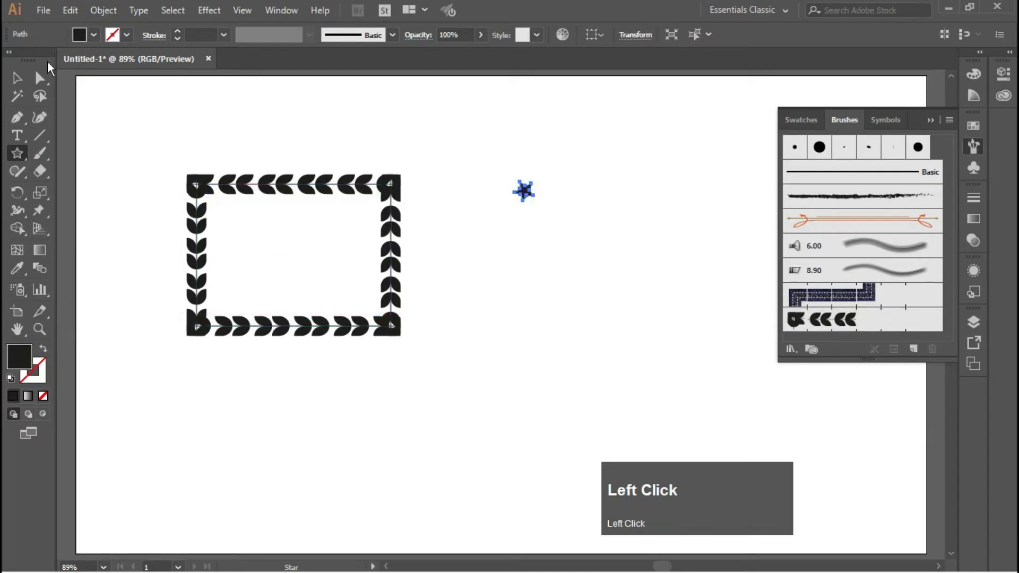
pyautogui.click(17, 78)
pyautogui.moveTo(489, 149); pyautogui.dragTo(534, 201)
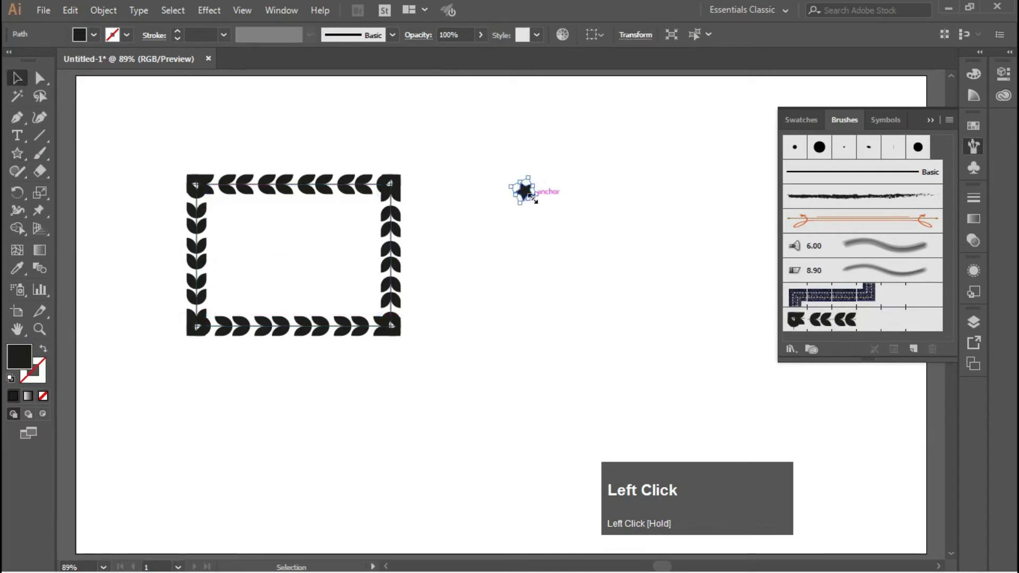
pyautogui.click(973, 125)
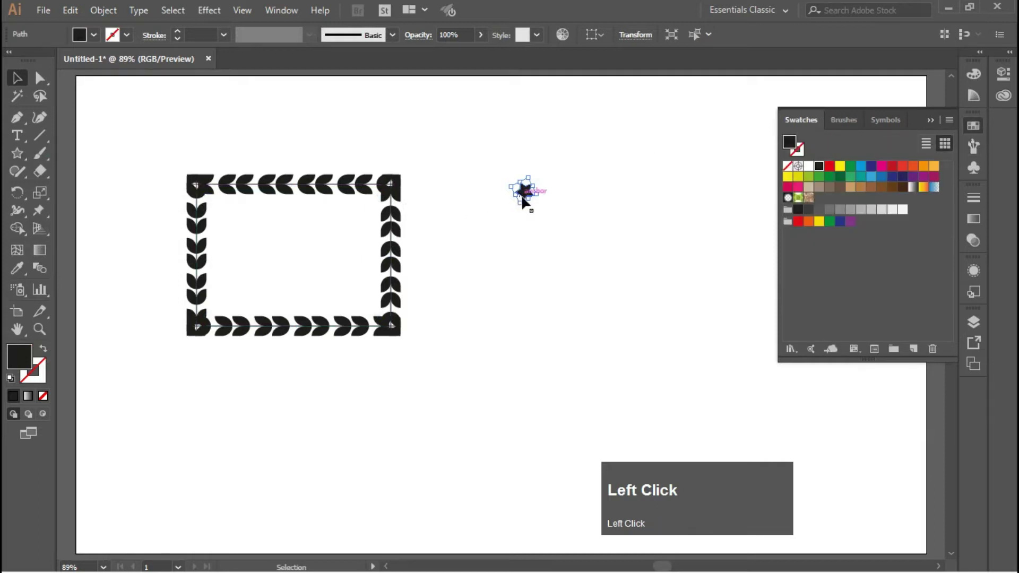
pyautogui.moveTo(523, 199); pyautogui.dragTo(847, 257)
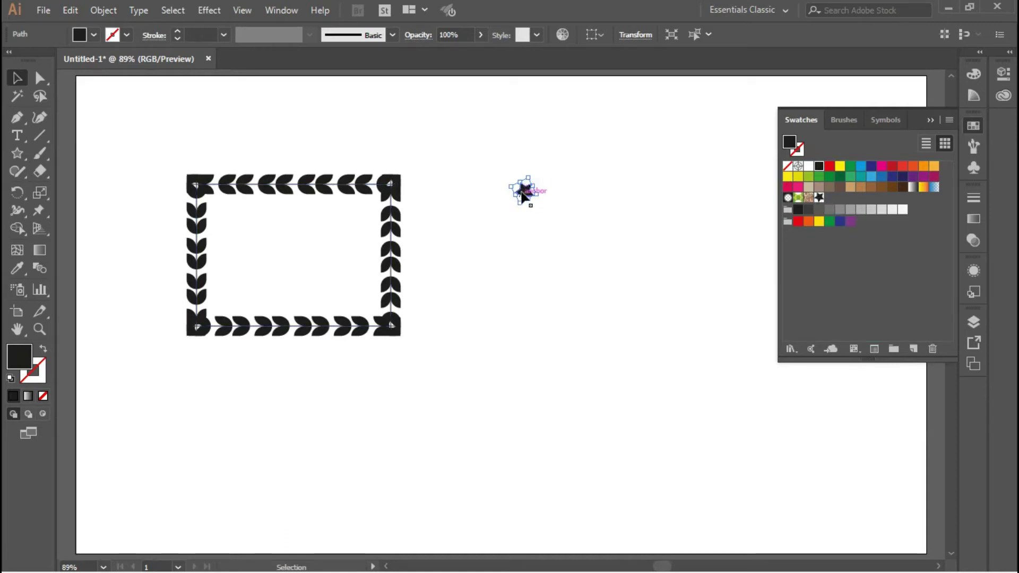
# Set the outer corner tile of Pattern Brush 1 to New Pattern Swatch 1 and apply the change to the existing rectangle stroke.
pyautogui.moveTo(417, 140); pyautogui.dragTo(308, 352)
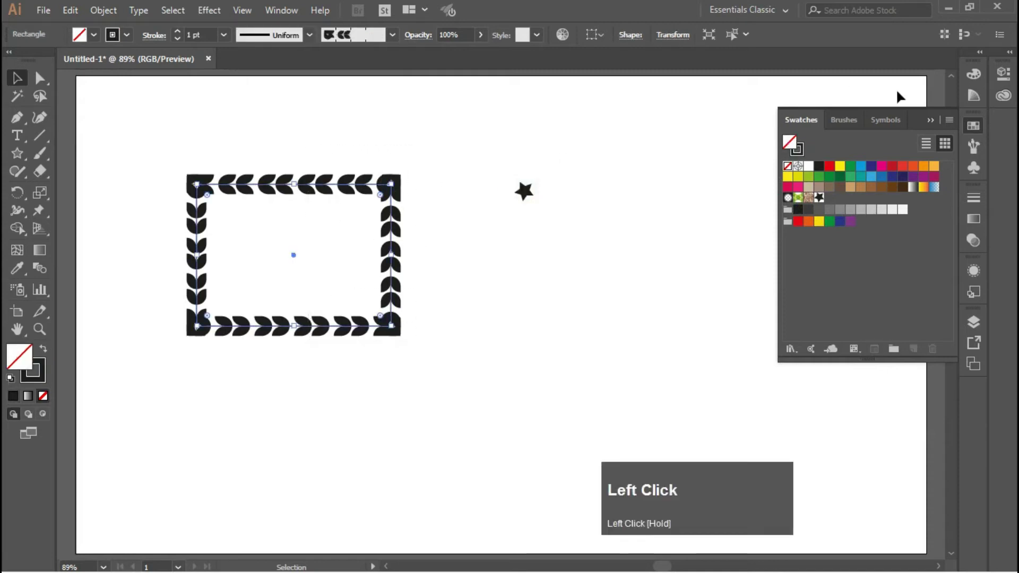
pyautogui.click(975, 149)
pyautogui.click(975, 148)
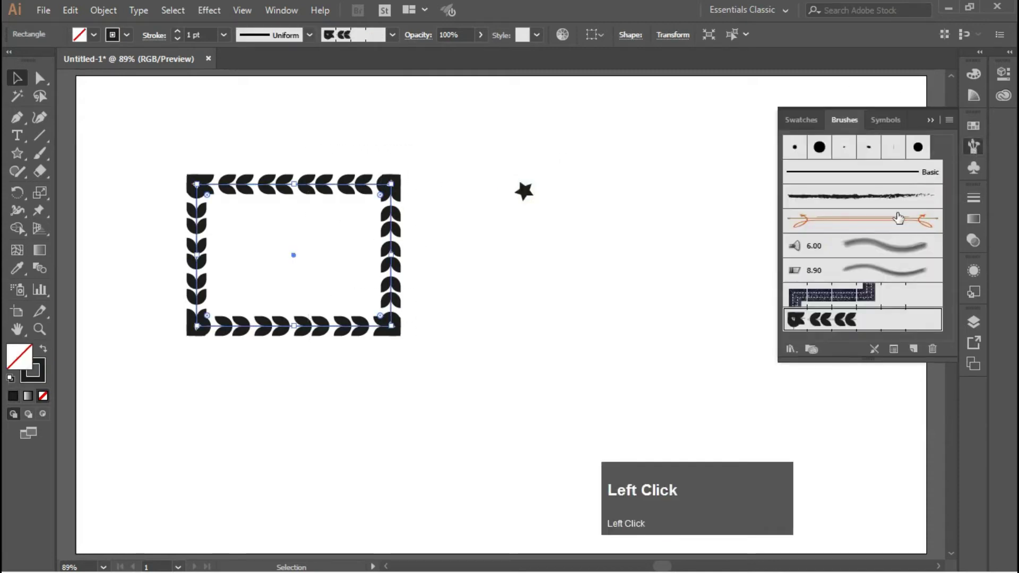
pyautogui.doubleClick(842, 319)
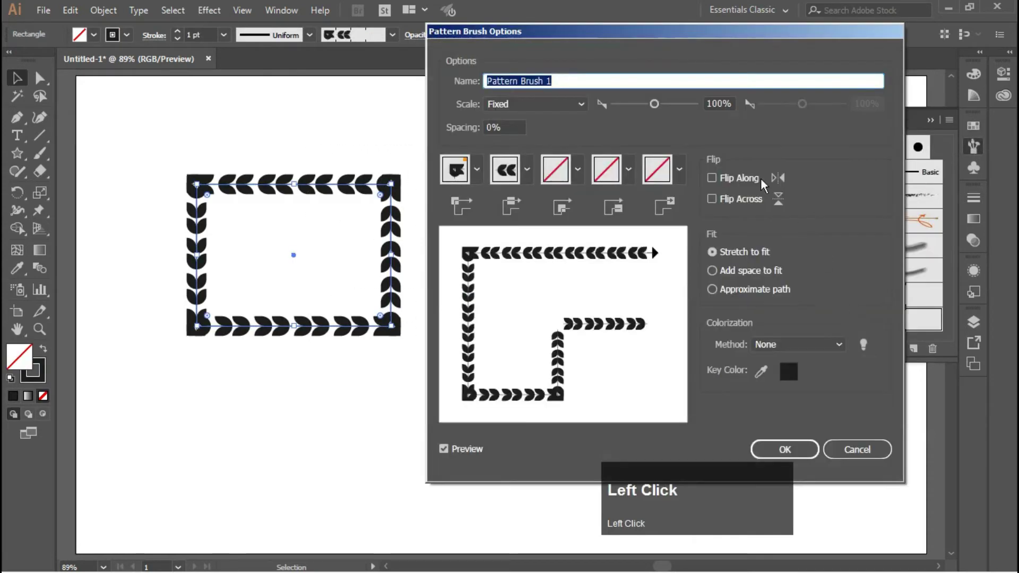
pyautogui.click(476, 169)
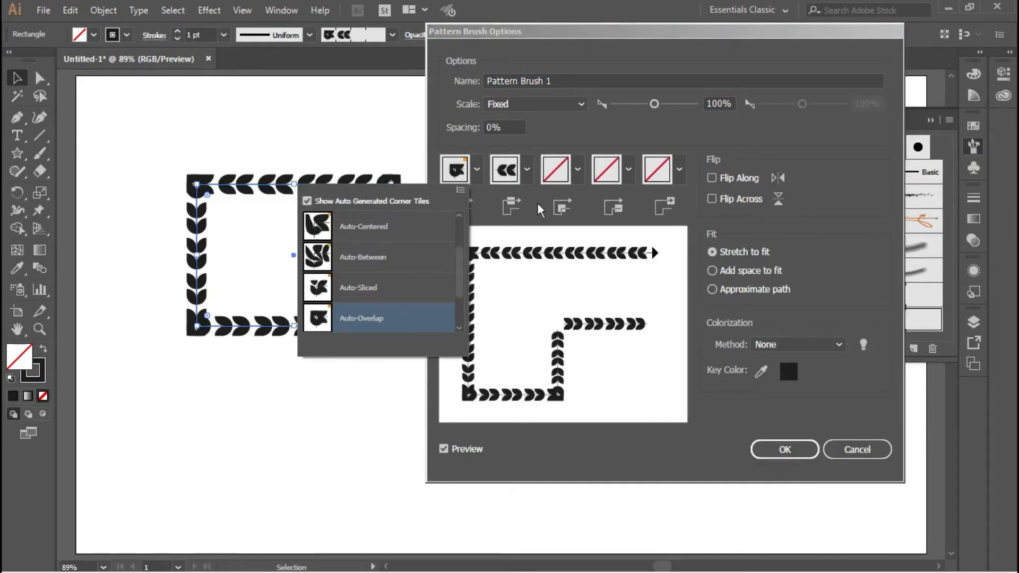
pyautogui.moveTo(460, 263); pyautogui.dragTo(462, 313)
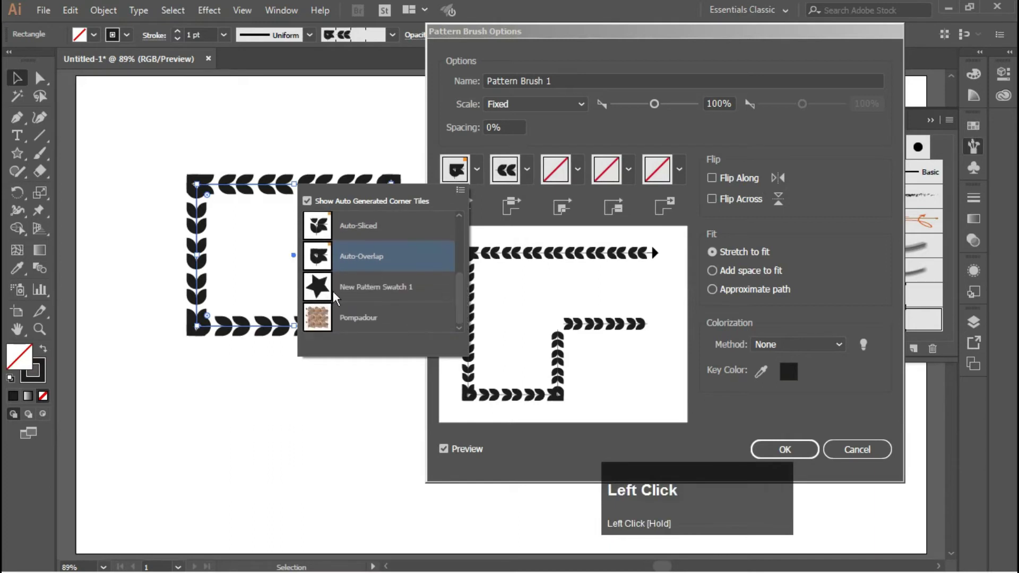
pyautogui.click(356, 287)
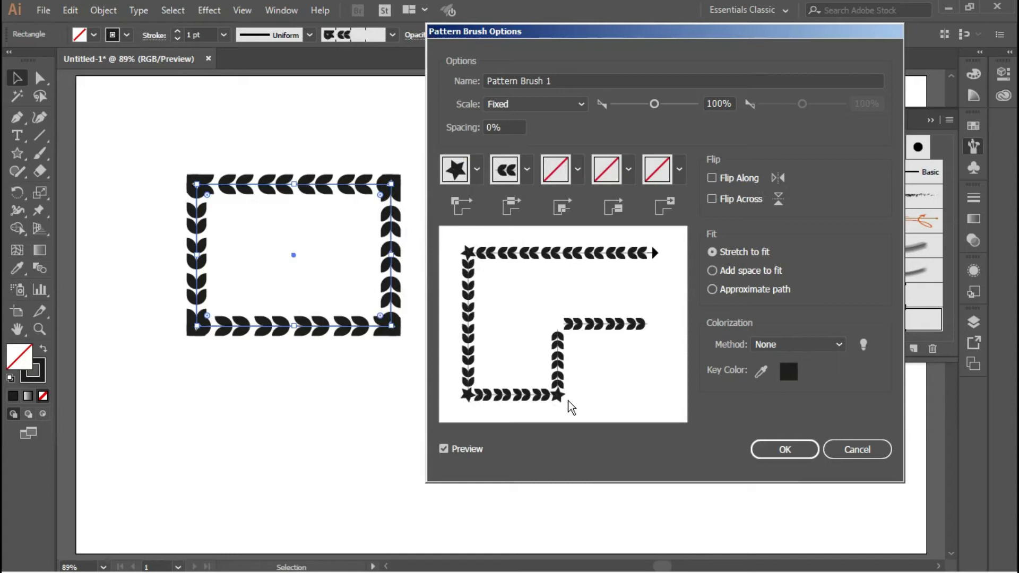
pyautogui.click(783, 448)
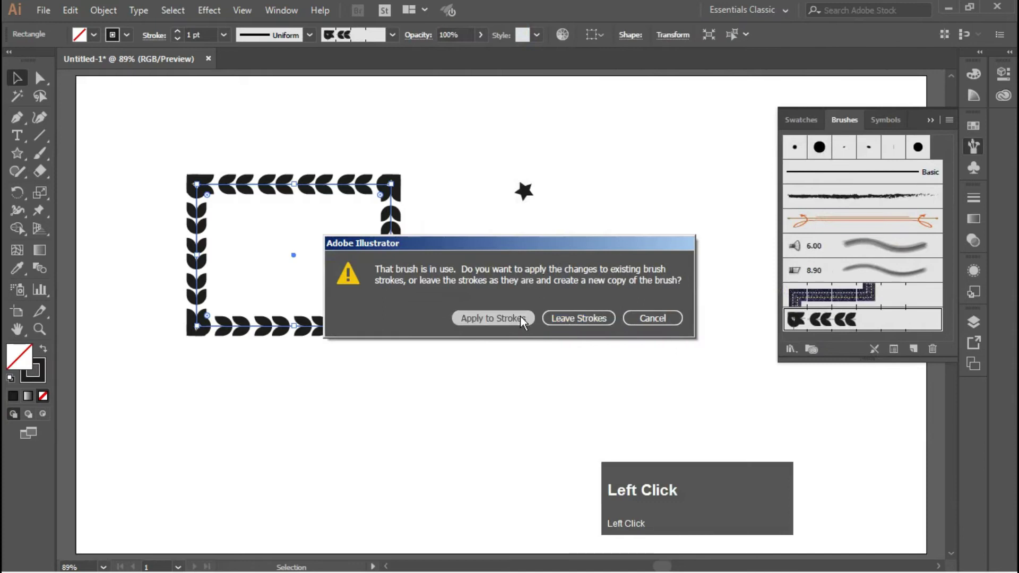
pyautogui.click(492, 318)
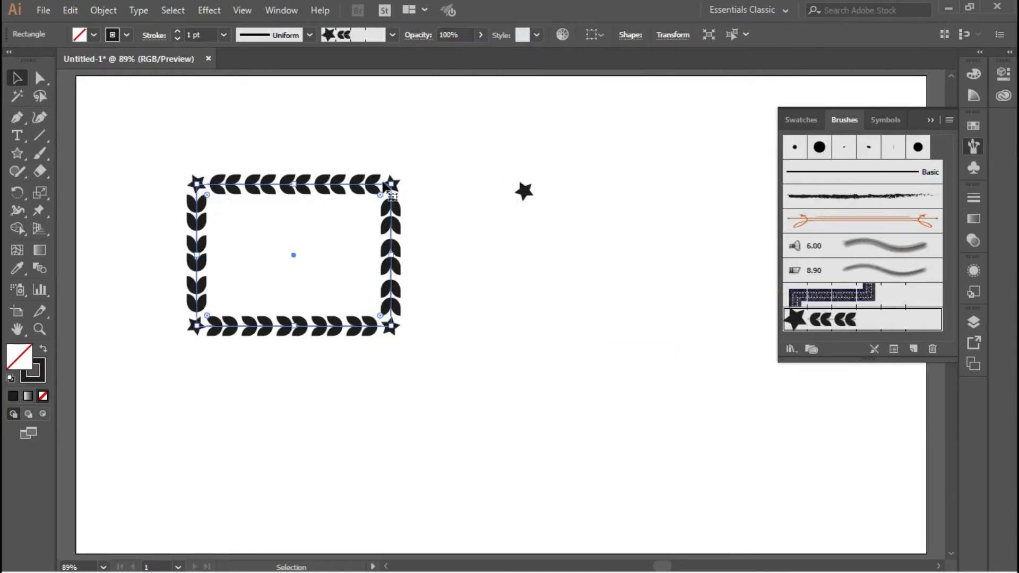
pyautogui.click(291, 127)
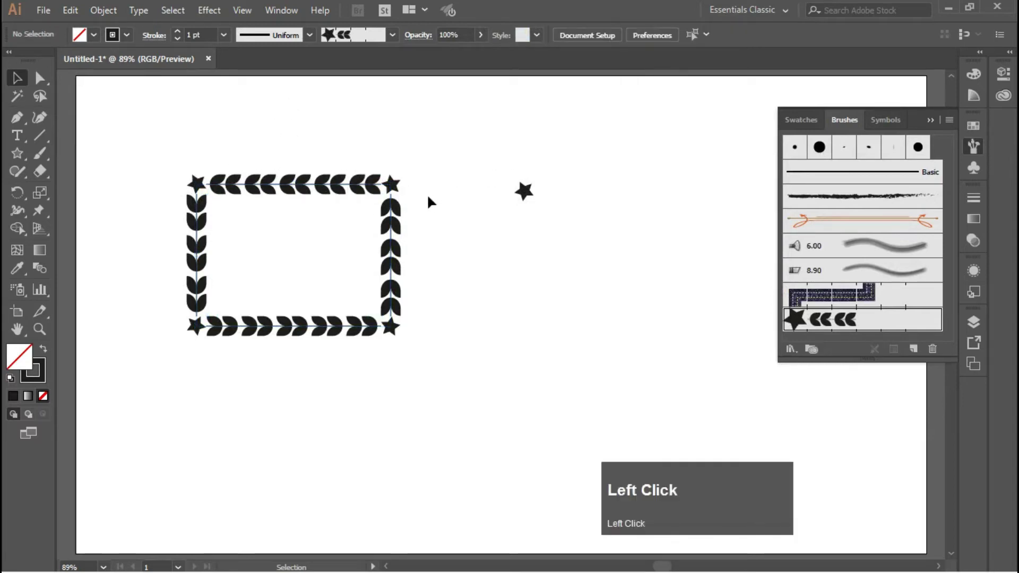
# Paint a straight diagonal Paintbrush stroke with Pattern Brush 1, rising to the right in the empty area below the star.
pyautogui.moveTo(145, 155)
pyautogui.mouseDown()
pyautogui.moveTo(405, 380)
pyautogui.moveTo(58, 146)
pyautogui.mouseUp()
pyautogui.click(40, 154)
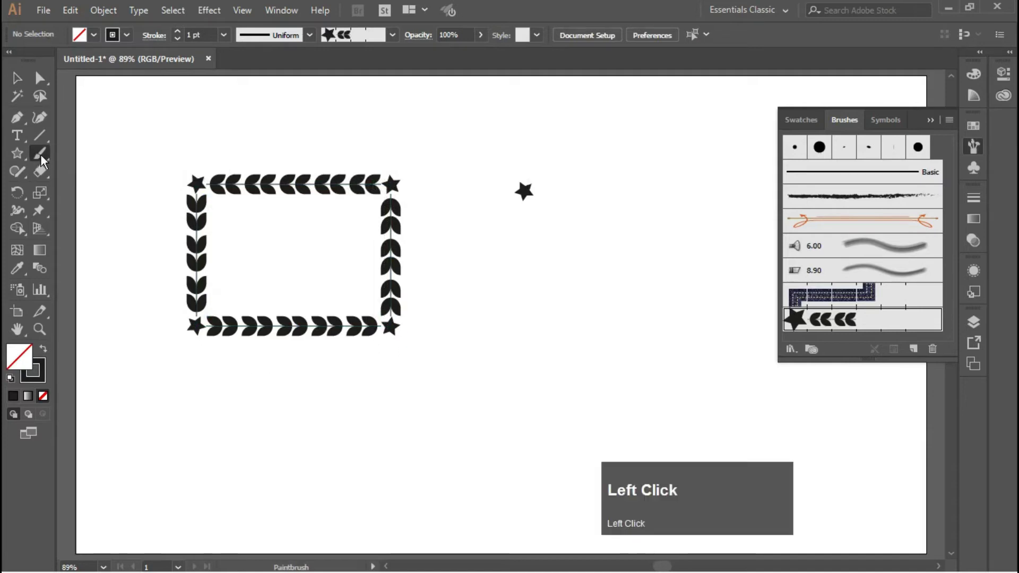
pyautogui.moveTo(399, 431); pyautogui.dragTo(592, 297)
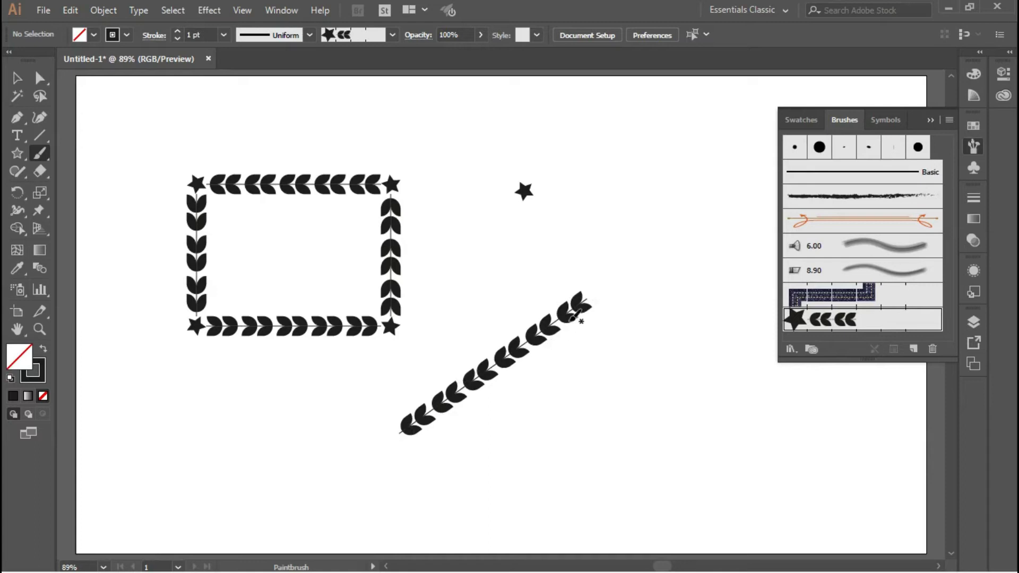
# Set the start and end tiles of Pattern Brush 1 to New Pattern Swatch 1, apply to existing strokes, and paint a second diagonal stroke above the first.
pyautogui.doubleClick(823, 321)
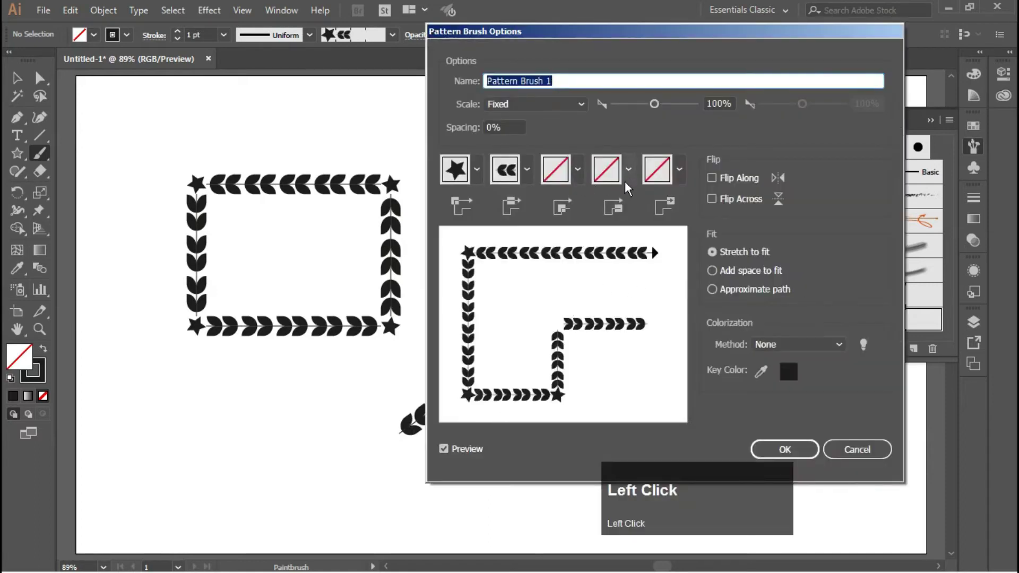
pyautogui.click(628, 171)
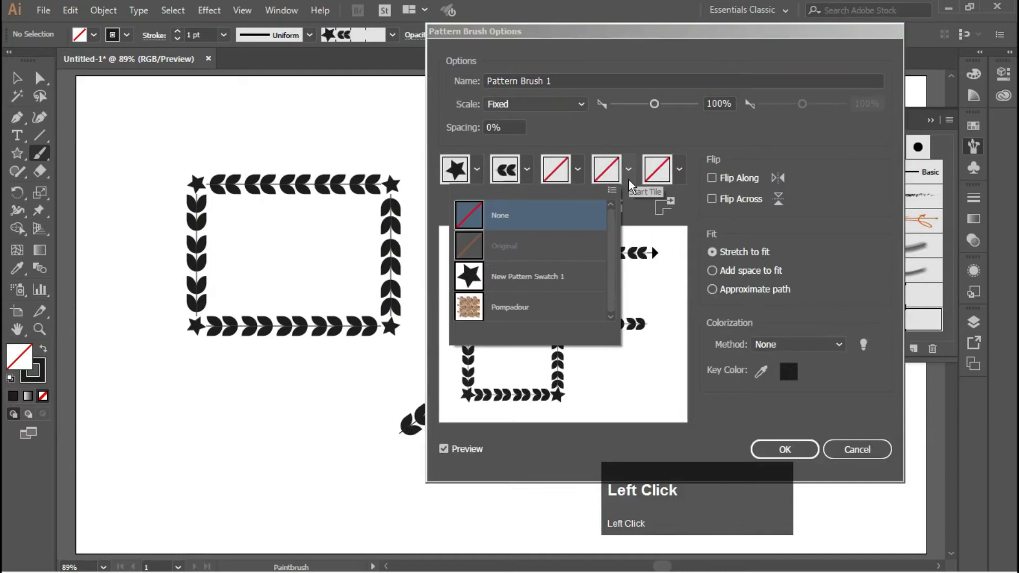
pyautogui.click(538, 276)
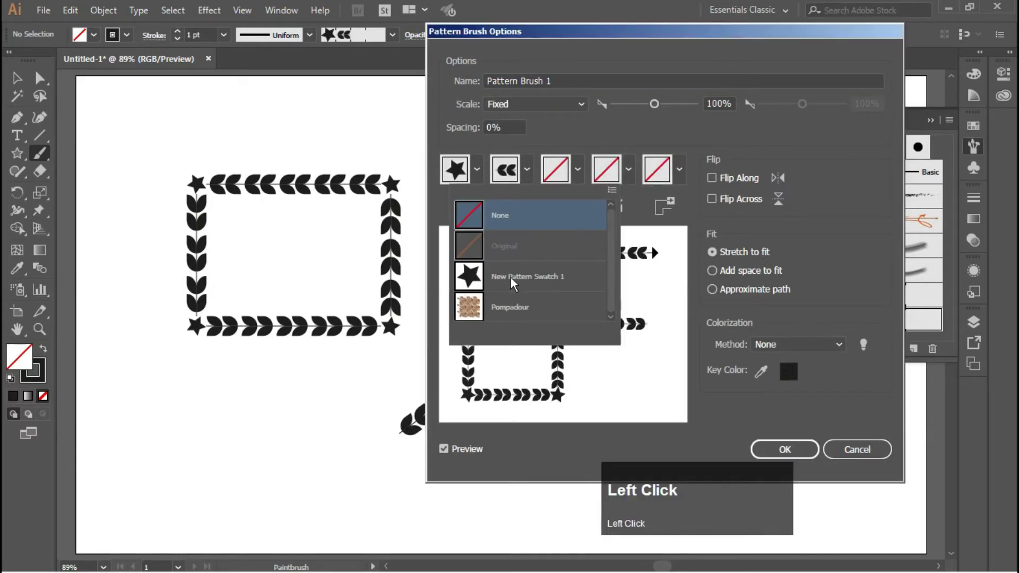
pyautogui.click(679, 170)
pyautogui.click(577, 278)
pyautogui.click(785, 449)
pyautogui.click(493, 318)
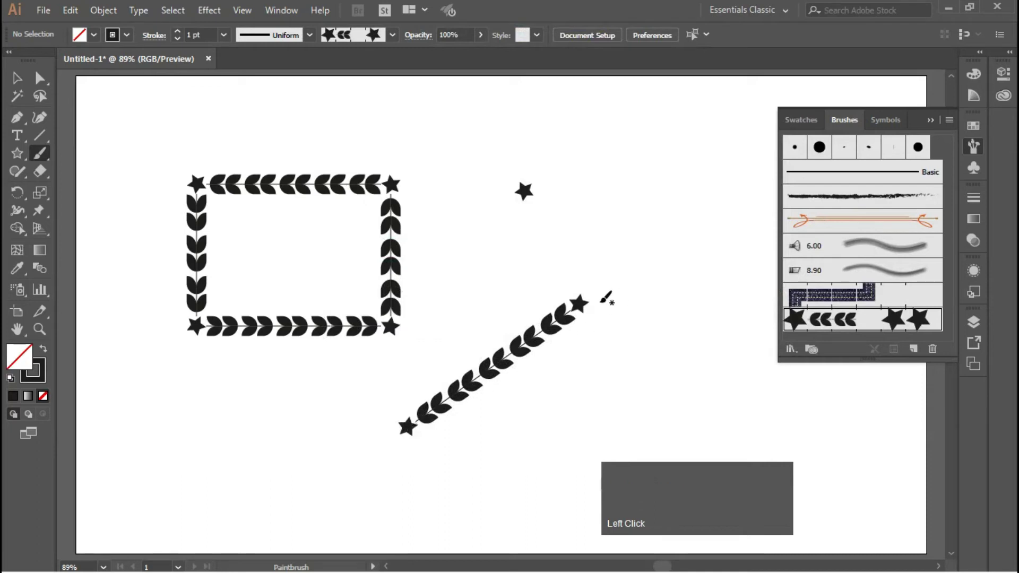
pyautogui.moveTo(437, 303); pyautogui.dragTo(672, 181)
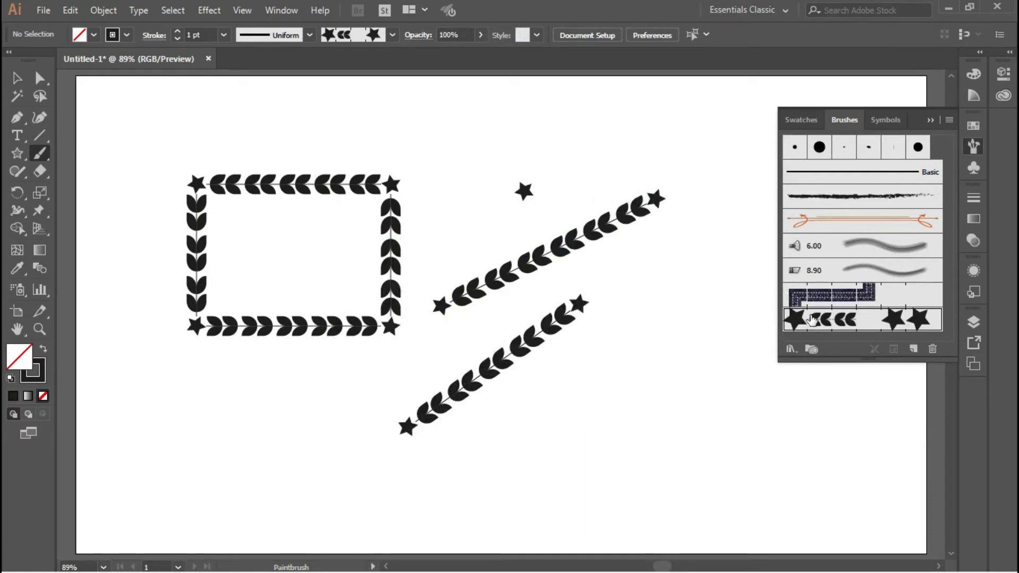
# Enable Flip Along and Flip Across in the options of Pattern Brush 1.
pyautogui.doubleClick(809, 319)
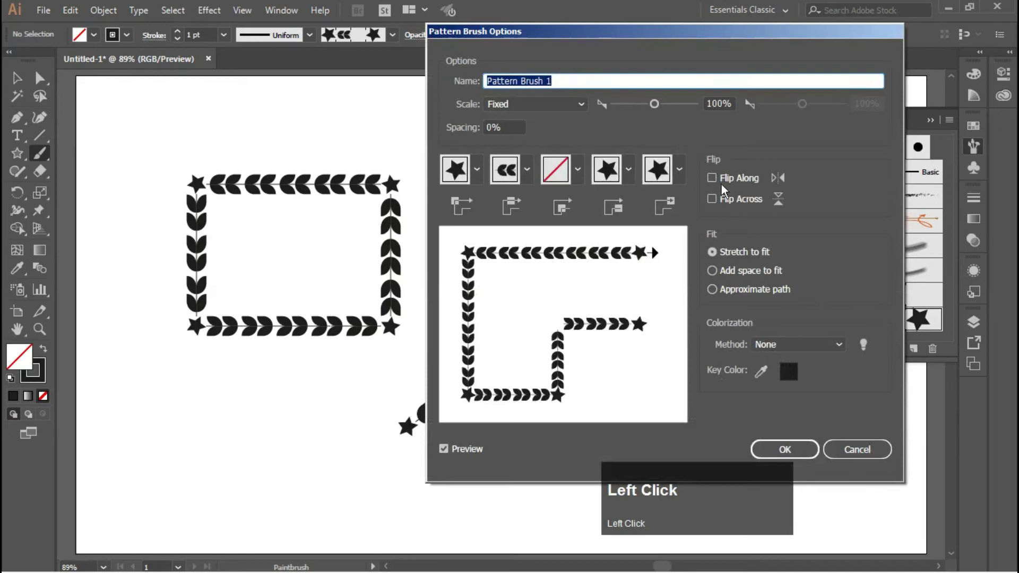
pyautogui.click(712, 177)
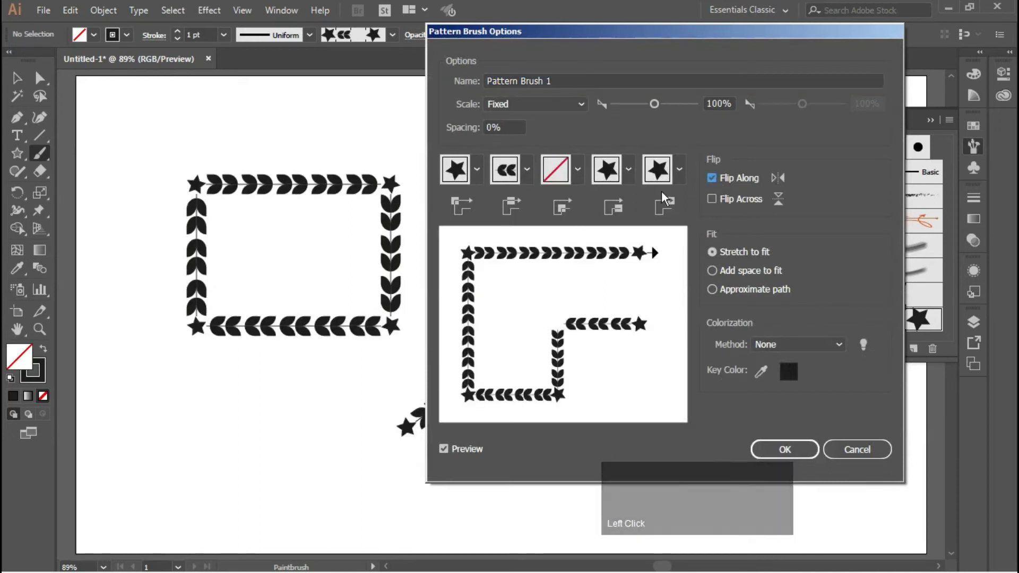
pyautogui.click(712, 198)
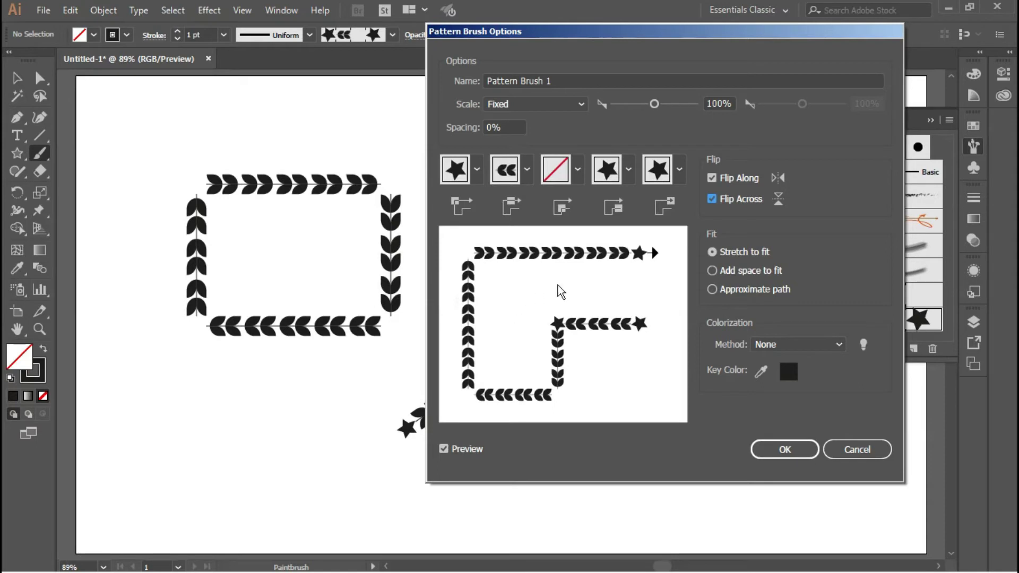
# Try the Add space to fit and Approximate path options for the brush, and return the fit to Stretch to fit.
pyautogui.click(711, 271)
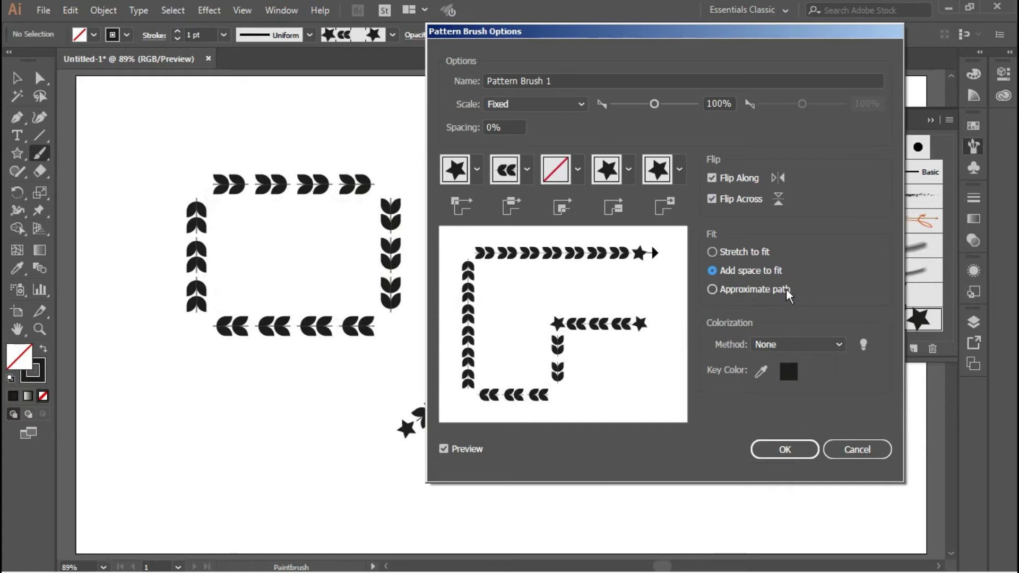
pyautogui.click(713, 289)
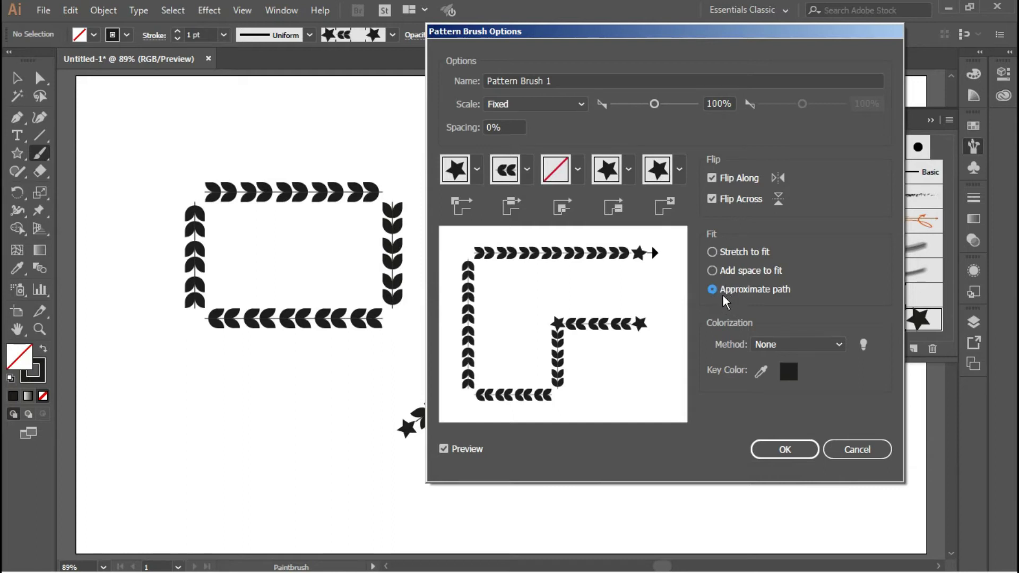
pyautogui.click(713, 251)
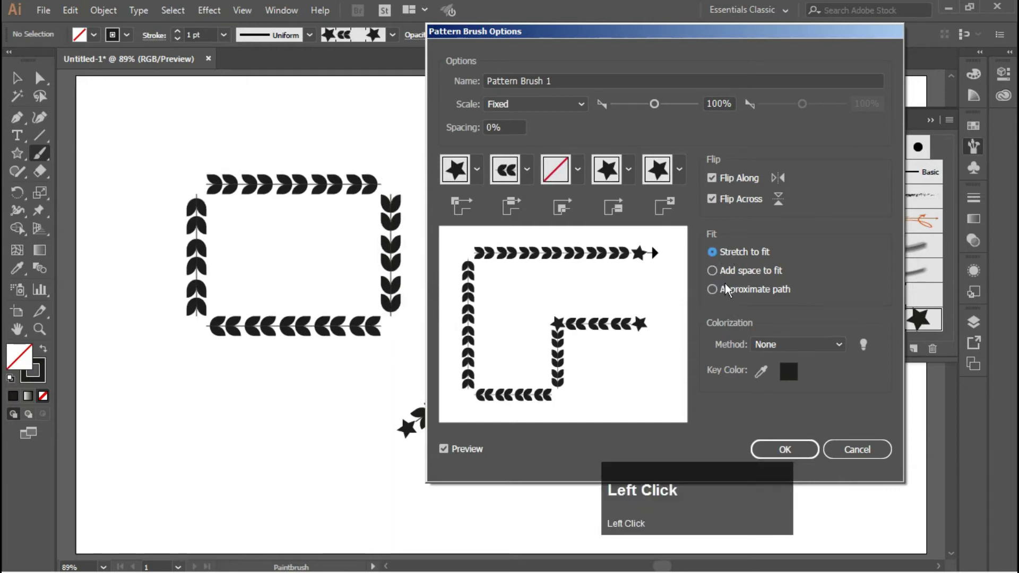
# Set the brush's colorization method to Tints and apply the changed options to the existing strokes.
pyautogui.click(778, 344)
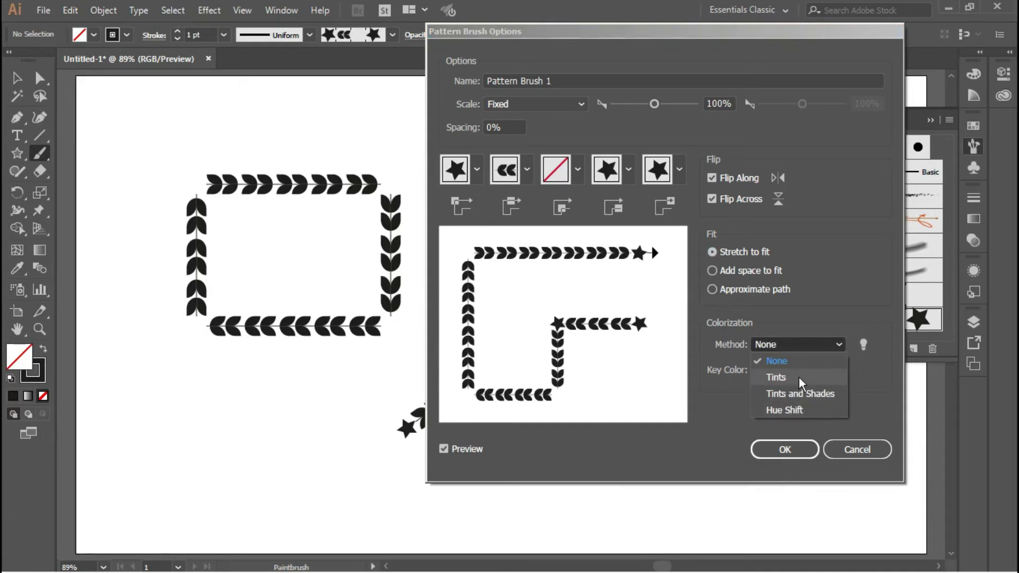
pyautogui.click(775, 377)
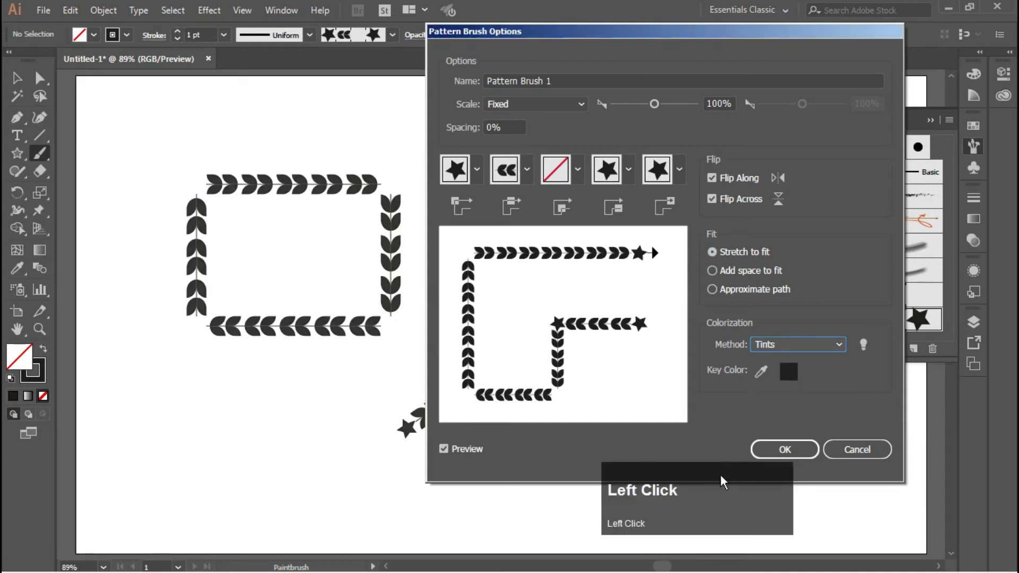
pyautogui.click(783, 449)
pyautogui.click(521, 312)
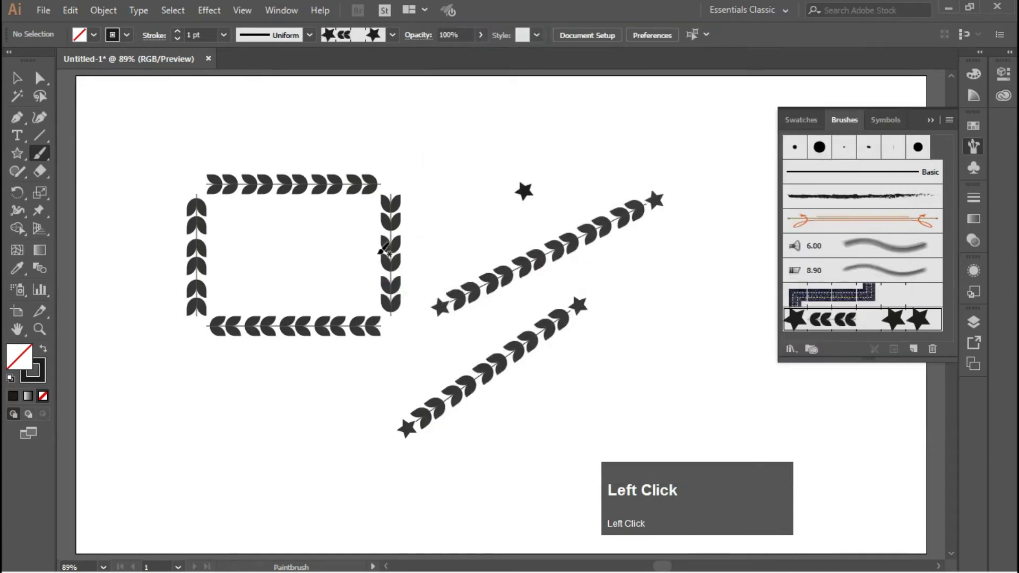
# Select the leaf rectangle and change its stroke color to cyan (00E9E6).
pyautogui.click(17, 78)
pyautogui.moveTo(171, 157); pyautogui.dragTo(209, 186)
pyautogui.click(225, 145)
pyautogui.moveTo(169, 136); pyautogui.dragTo(352, 342)
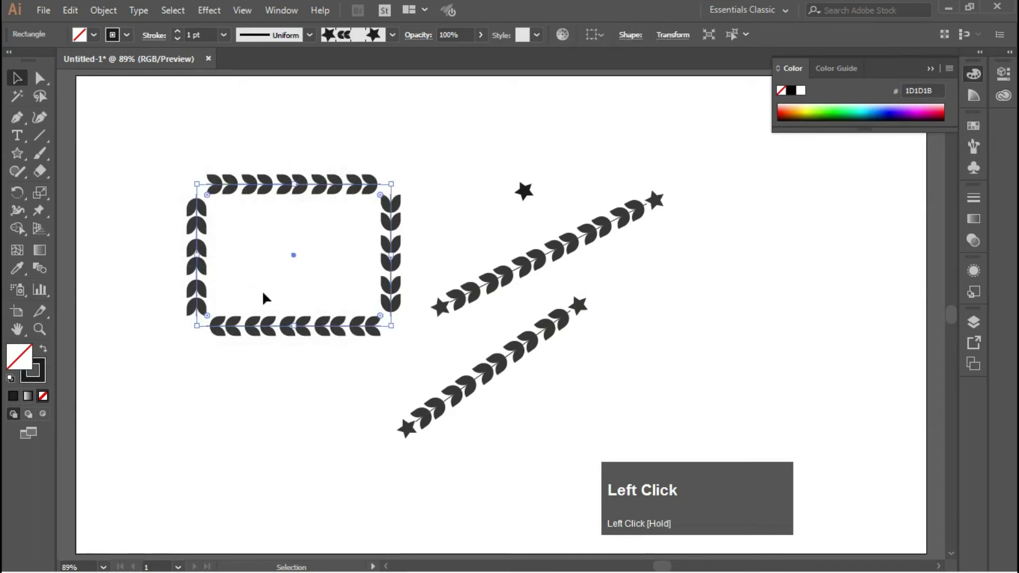
pyautogui.click(37, 374)
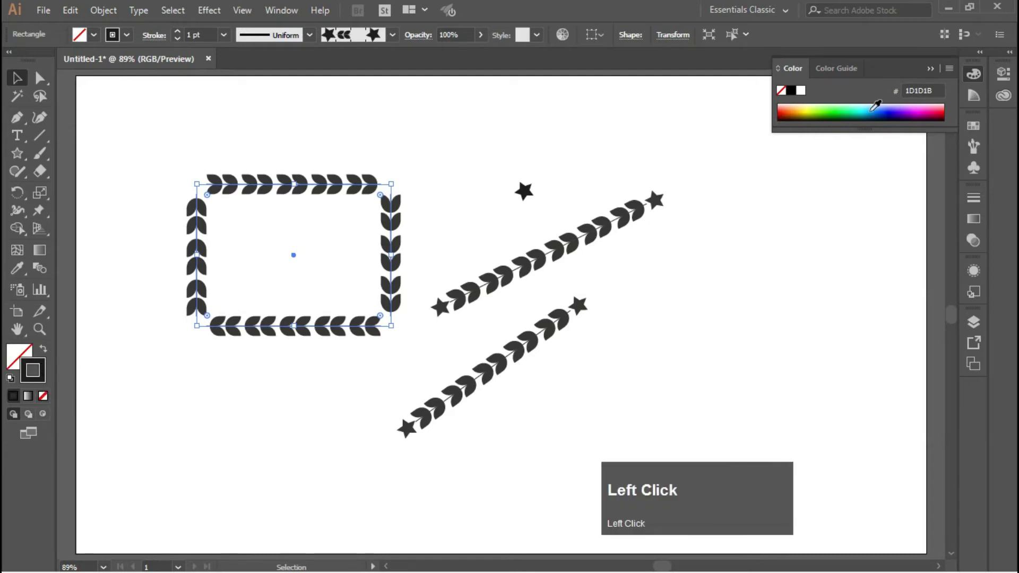
pyautogui.click(876, 109)
pyautogui.moveTo(911, 114)
pyautogui.mouseDown()
pyautogui.moveTo(937, 115)
pyautogui.moveTo(861, 111)
pyautogui.mouseUp()
# Try the None colorization method in the options of Pattern Brush 1, and return the method to Tints.
pyautogui.click(972, 144)
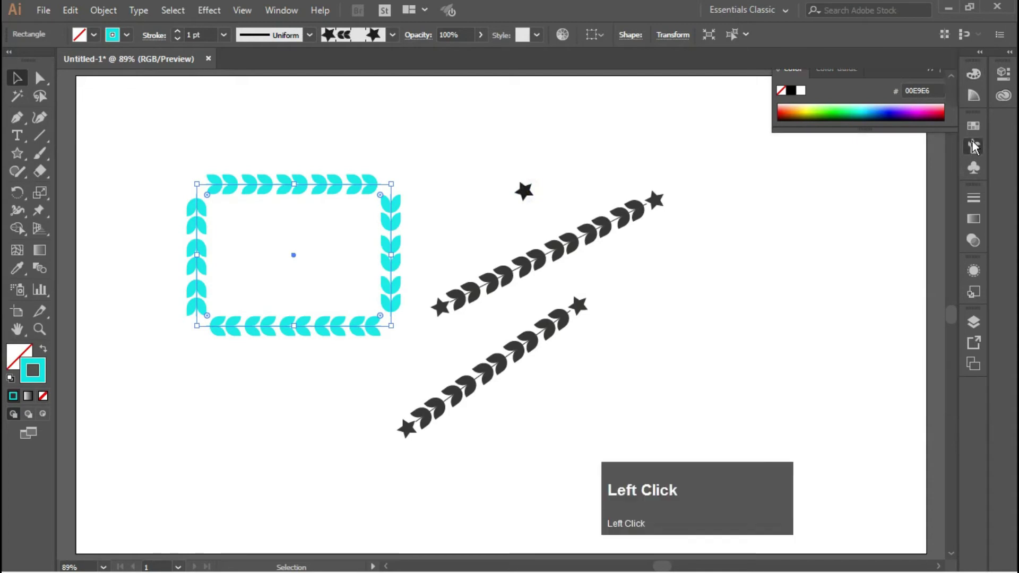
pyautogui.doubleClick(878, 323)
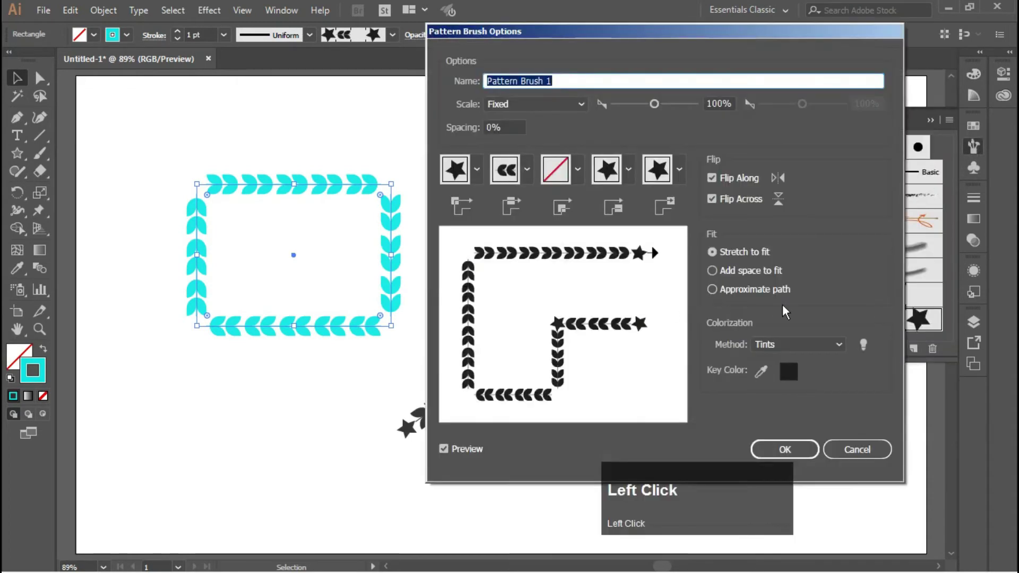
pyautogui.click(776, 344)
pyautogui.click(775, 358)
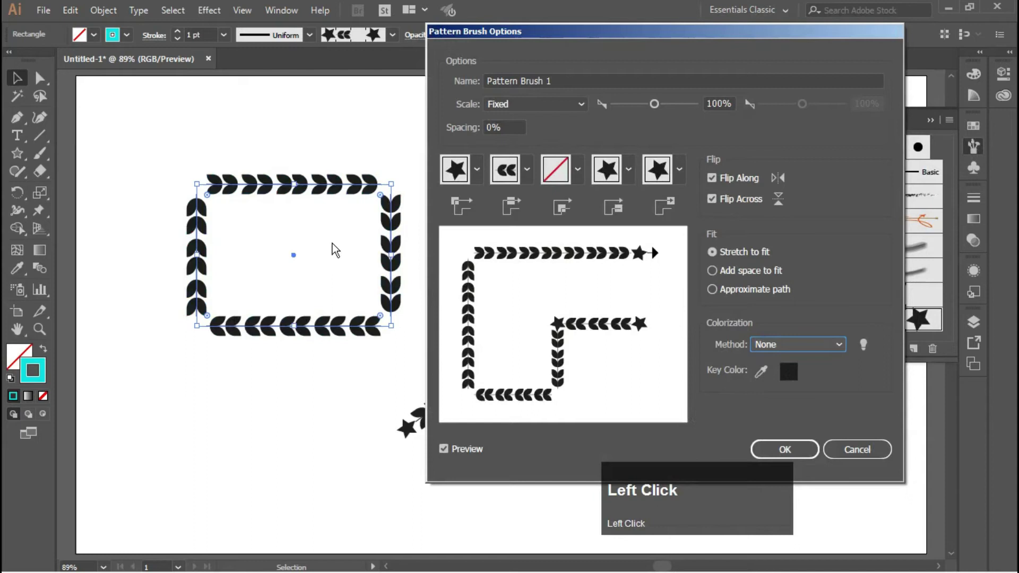
pyautogui.click(764, 345)
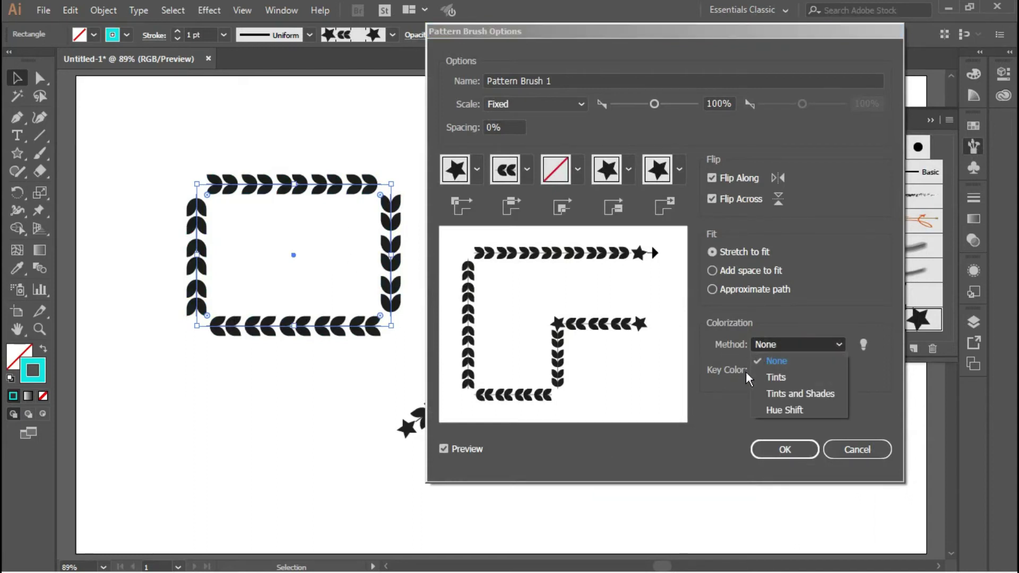
pyautogui.click(777, 378)
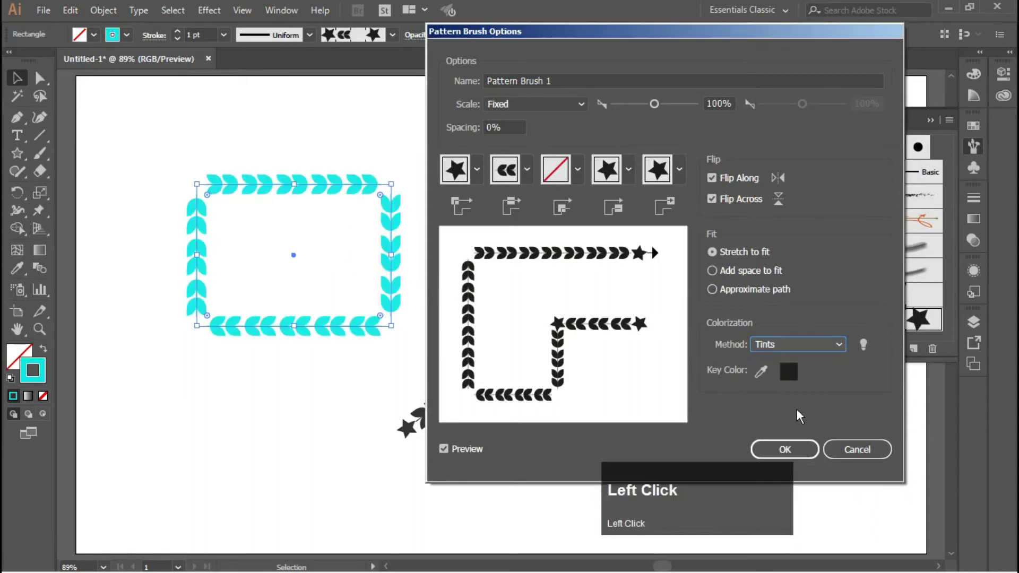
pyautogui.click(798, 450)
# Select the leaf rectangle, the star and both leaf strokes, and give them all a red stroke color.
pyautogui.moveTo(219, 154); pyautogui.dragTo(573, 384)
pyautogui.click(974, 128)
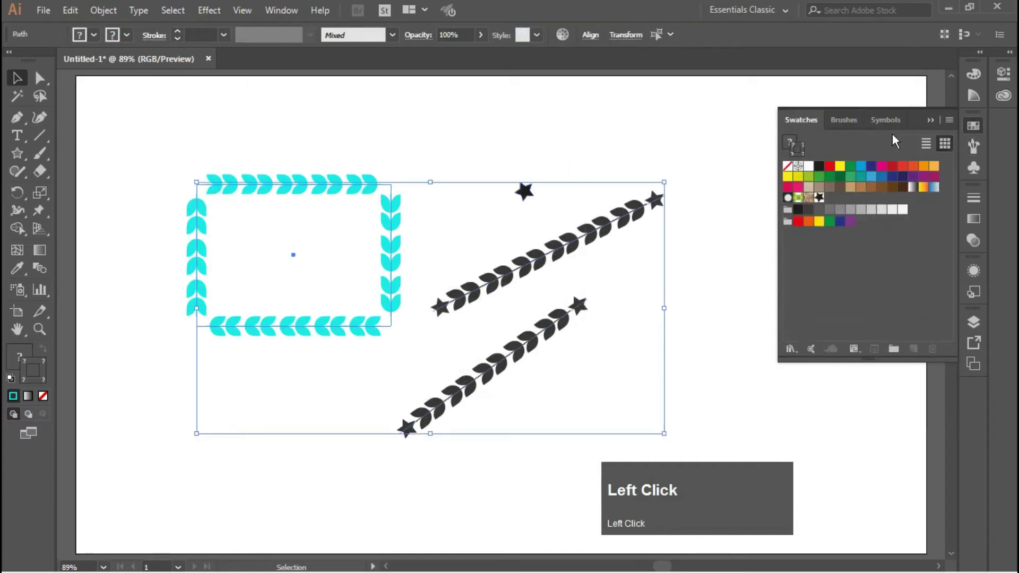
pyautogui.click(830, 167)
# Delete all the artwork from the artboard and collapse the swatches.
pyautogui.click(289, 525)
pyautogui.moveTo(181, 148)
pyautogui.mouseDown()
pyautogui.moveTo(602, 357)
pyautogui.moveTo(681, 432)
pyautogui.mouseUp()
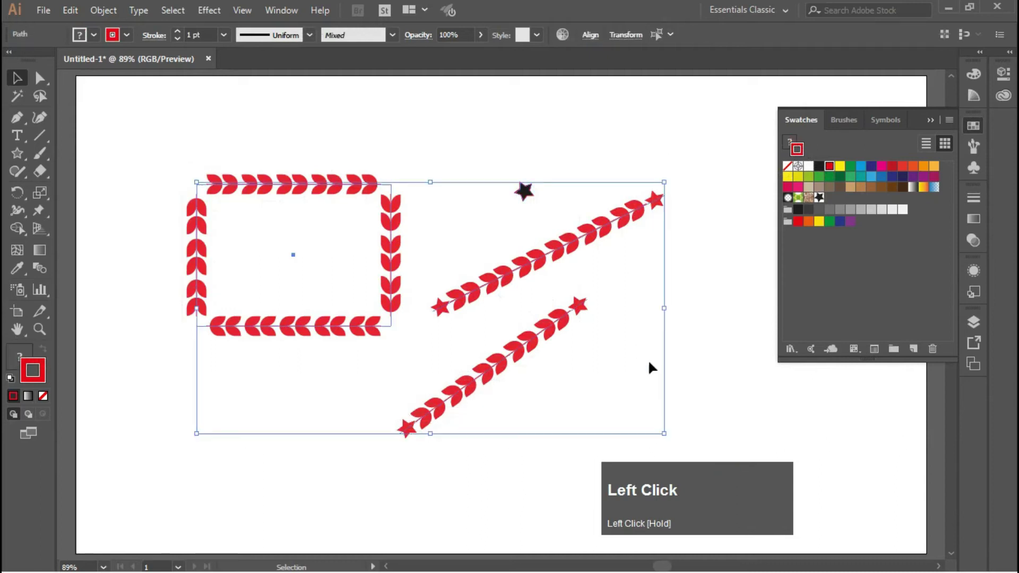
pyautogui.press('Delete')
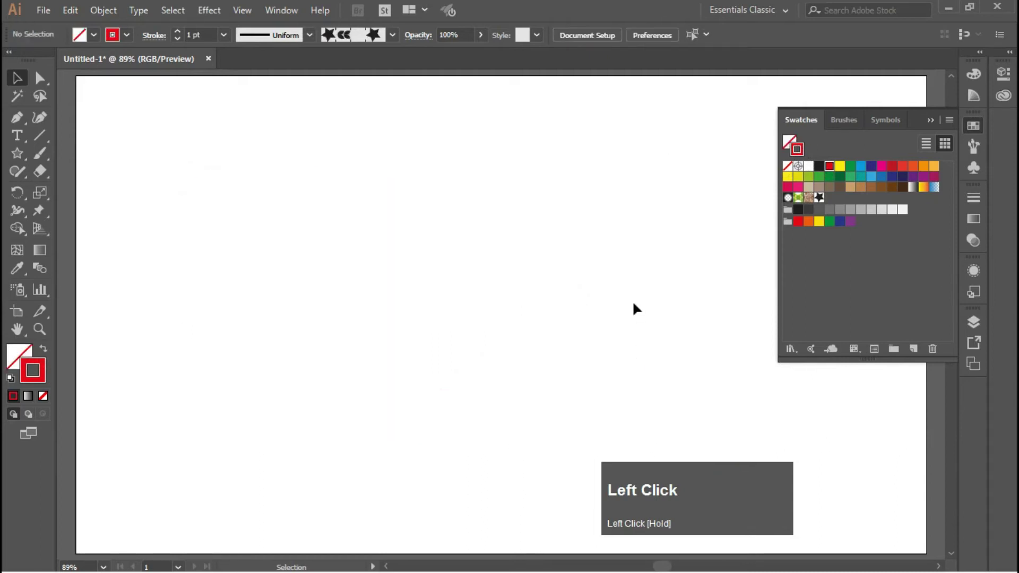
pyautogui.click(930, 120)
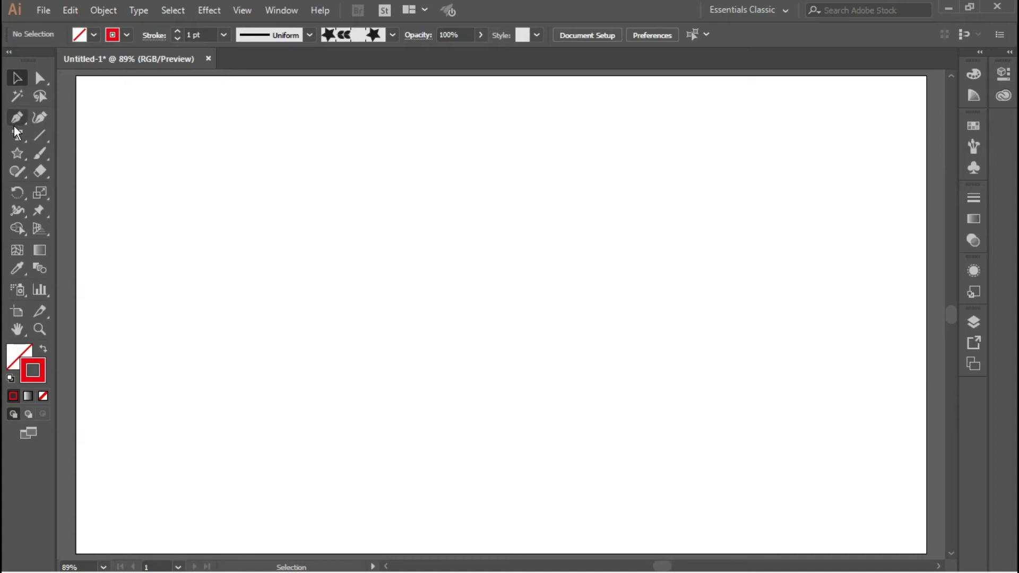
# Draw a small flat horizontal rectangle on the empty artboard and give it a black fill with no stroke.
pyautogui.moveTo(19, 155); pyautogui.dragTo(71, 153)
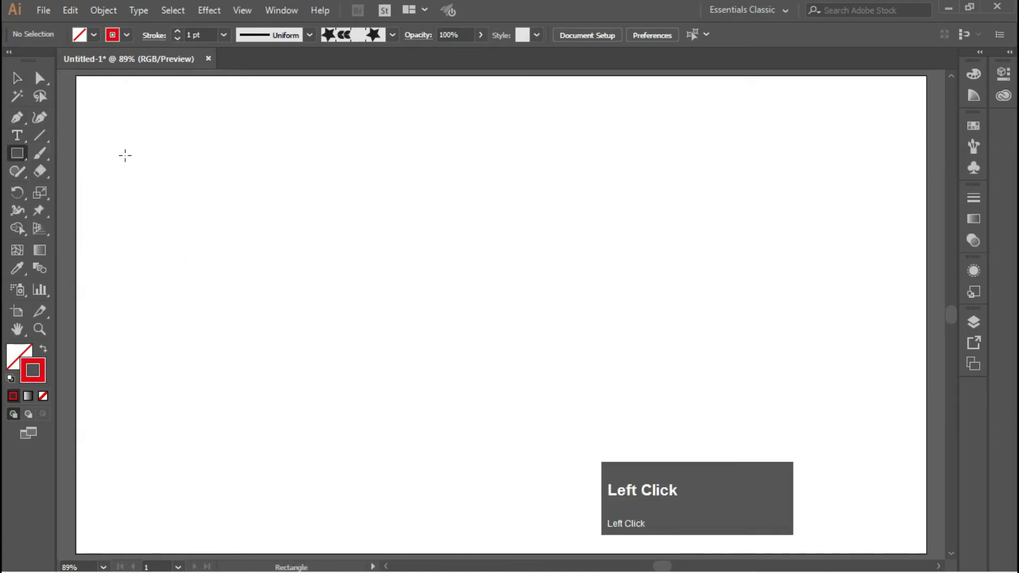
pyautogui.moveTo(242, 208); pyautogui.dragTo(290, 218)
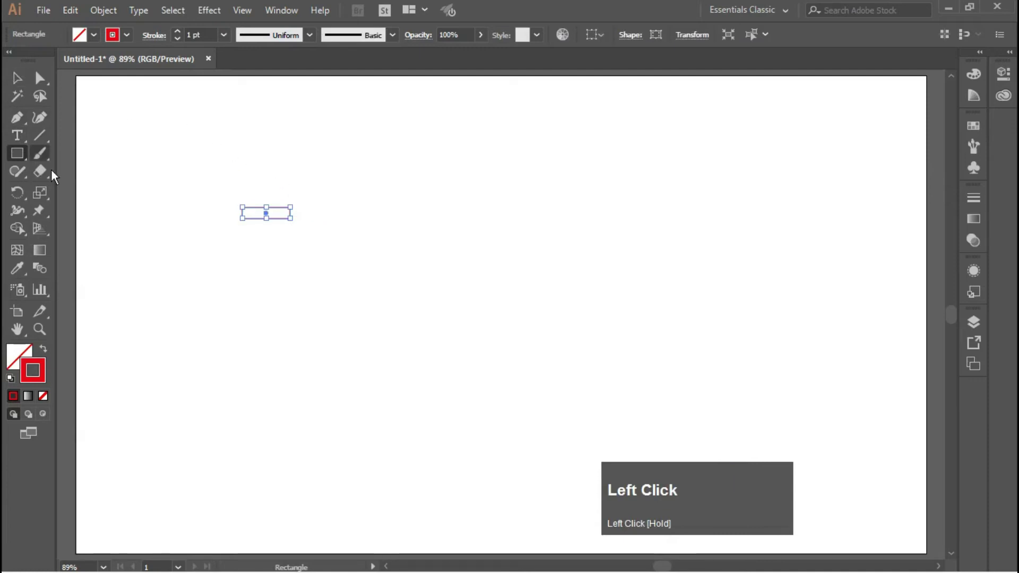
pyautogui.click(17, 78)
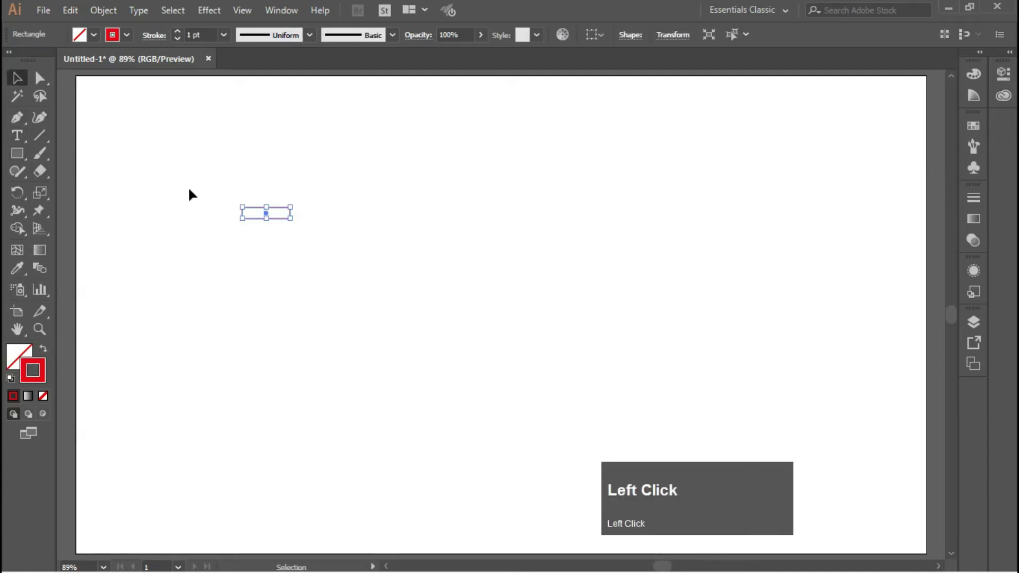
pyautogui.click(11, 378)
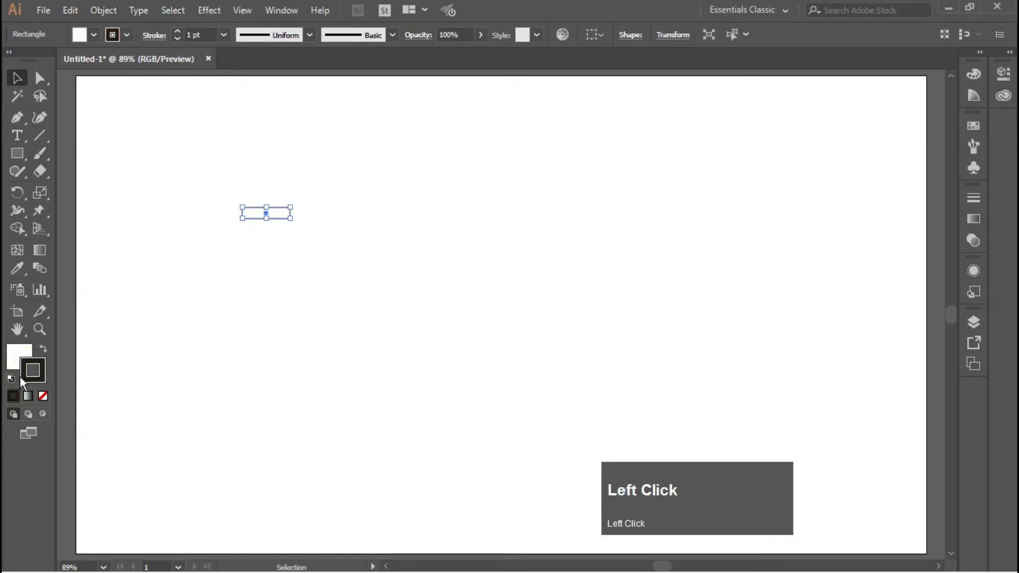
pyautogui.click(43, 348)
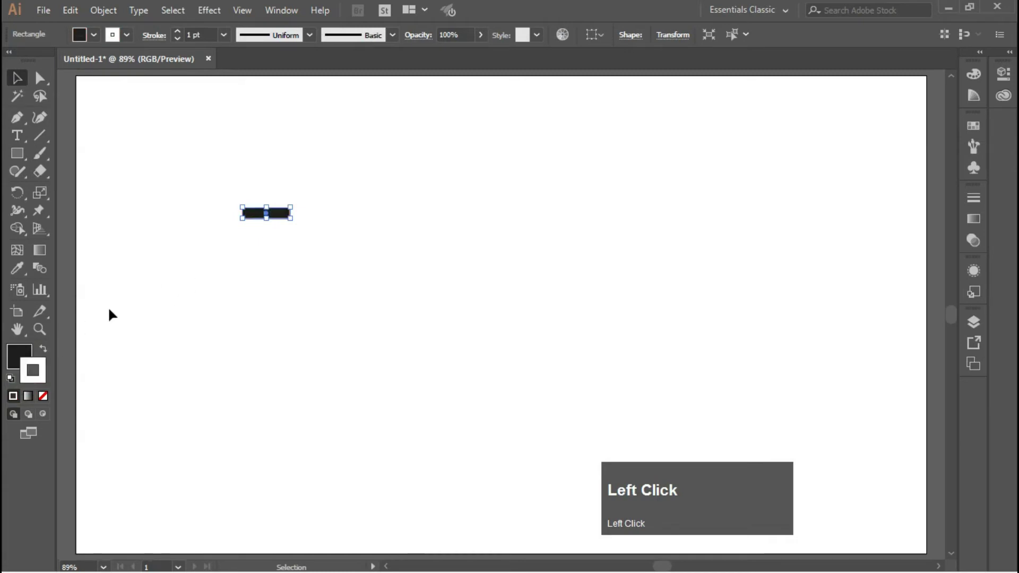
pyautogui.click(43, 396)
# Copy the rectangle horizontally with a small gap and repeat the copy to make a row of four.
pyautogui.moveTo(216, 198)
pyautogui.mouseDown()
pyautogui.moveTo(218, 210)
pyautogui.moveTo(317, 262)
pyautogui.mouseUp()
pyautogui.moveTo(285, 218); pyautogui.dragTo(345, 219)
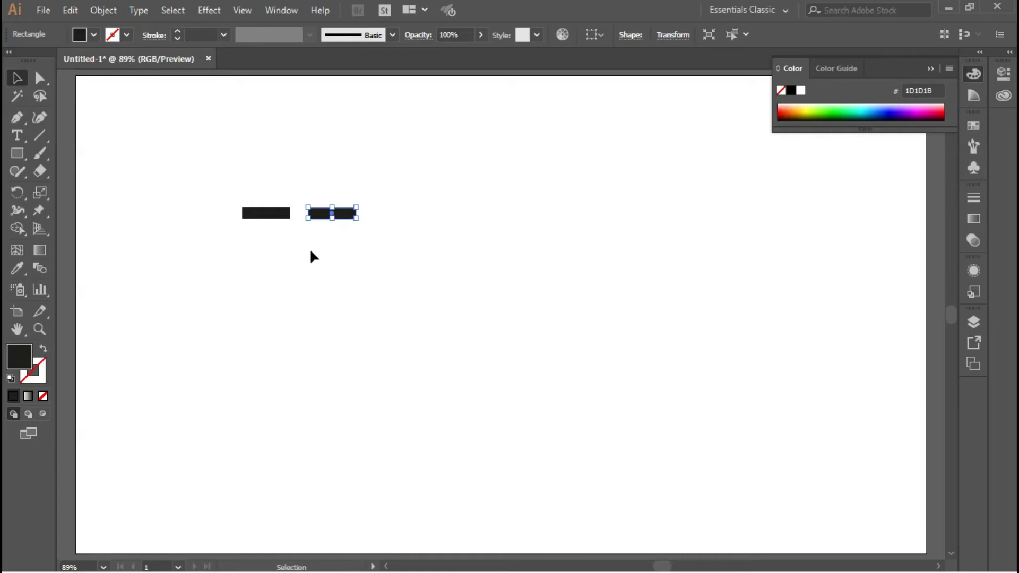
pyautogui.hotkey('ctrl', 'd')
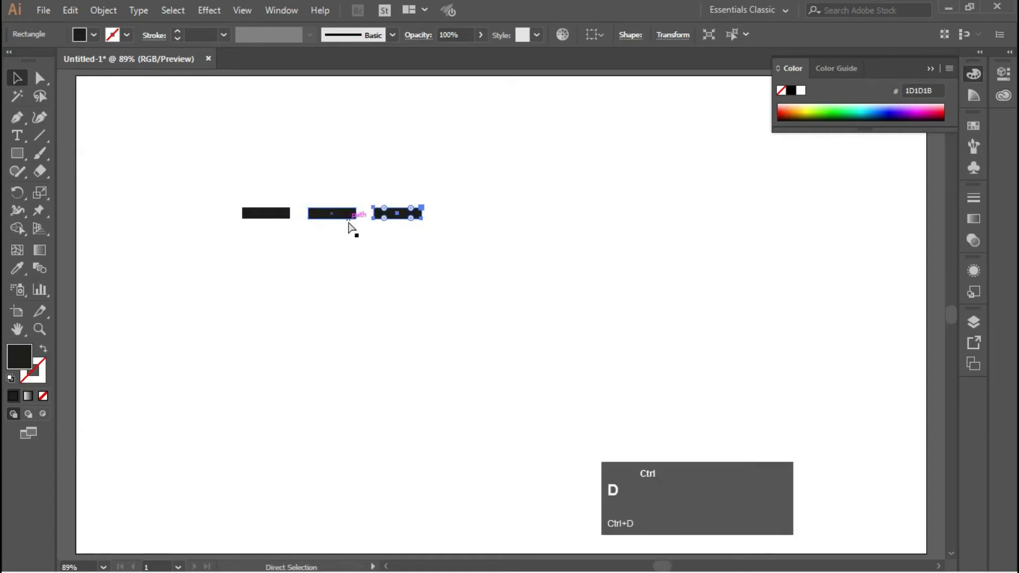
pyautogui.hotkey('ctrl', 'd')
# Draw a shorter rectangle just beneath the gap between the first and second bars.
pyautogui.click(17, 153)
pyautogui.click(67, 154)
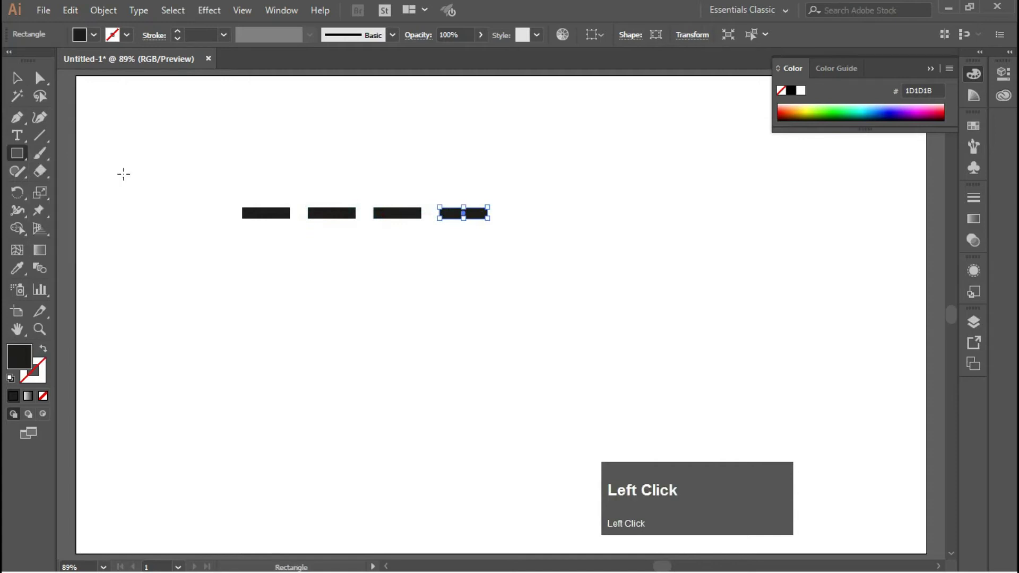
pyautogui.moveTo(252, 233); pyautogui.dragTo(305, 233)
pyautogui.click(18, 78)
# Draw a smaller rectangle centered over the upper edge of the rectangle beneath the first gap.
pyautogui.press('z')
pyautogui.moveTo(215, 181); pyautogui.dragTo(517, 281)
pyautogui.press('v')
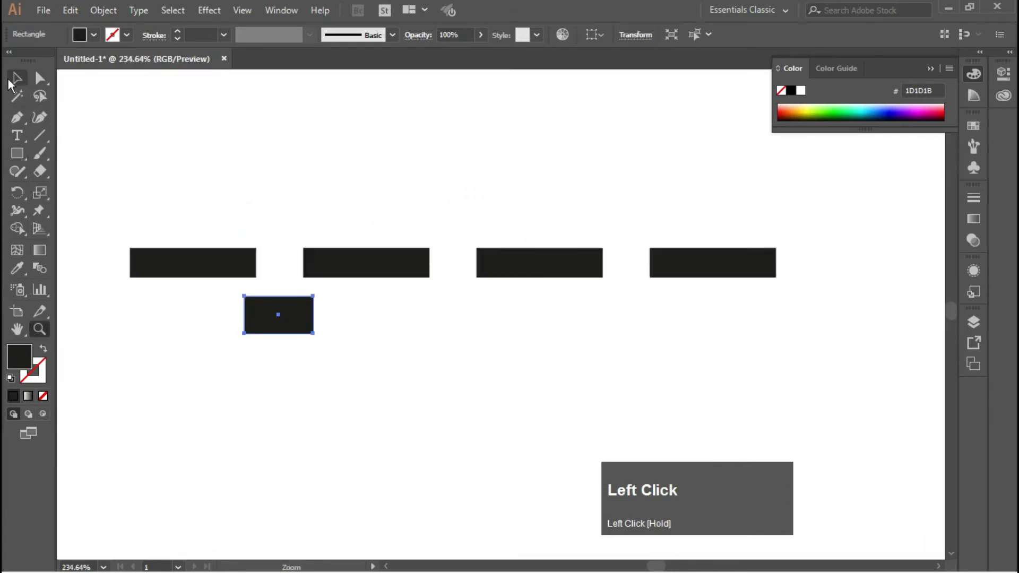
pyautogui.hotkey('ctrl', 'shift', 'a')
pyautogui.press('m')
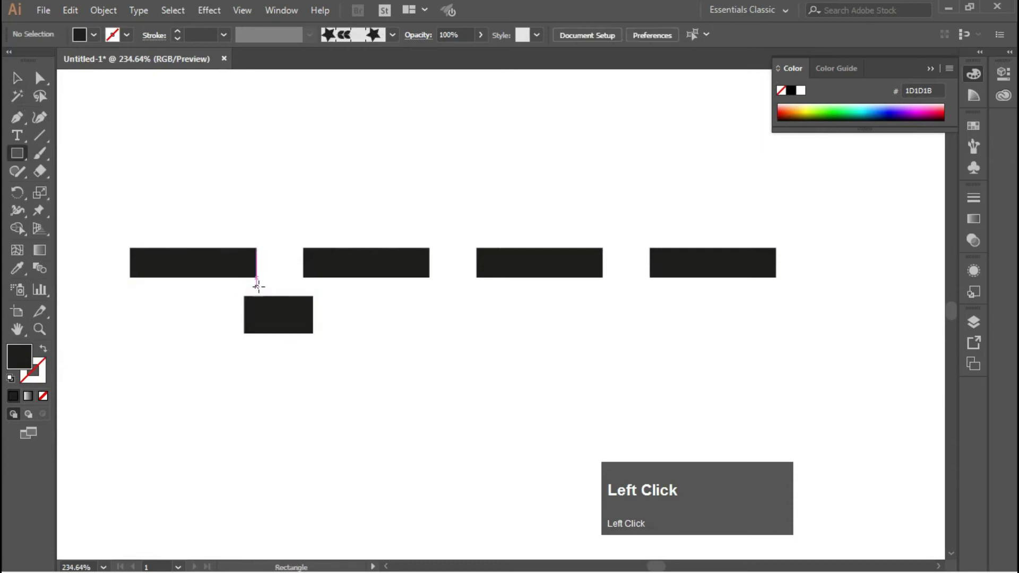
pyautogui.moveTo(259, 288)
pyautogui.mouseDown()
pyautogui.moveTo(303, 316)
pyautogui.moveTo(288, 301)
pyautogui.moveTo(341, 371)
pyautogui.moveTo(290, 314)
pyautogui.mouseUp()
# Cut the smaller rectangle out of the larger one with the Shape Builder tool to leave a U shape.
pyautogui.click(16, 78)
pyautogui.moveTo(340, 346); pyautogui.dragTo(242, 291)
pyautogui.click(17, 228)
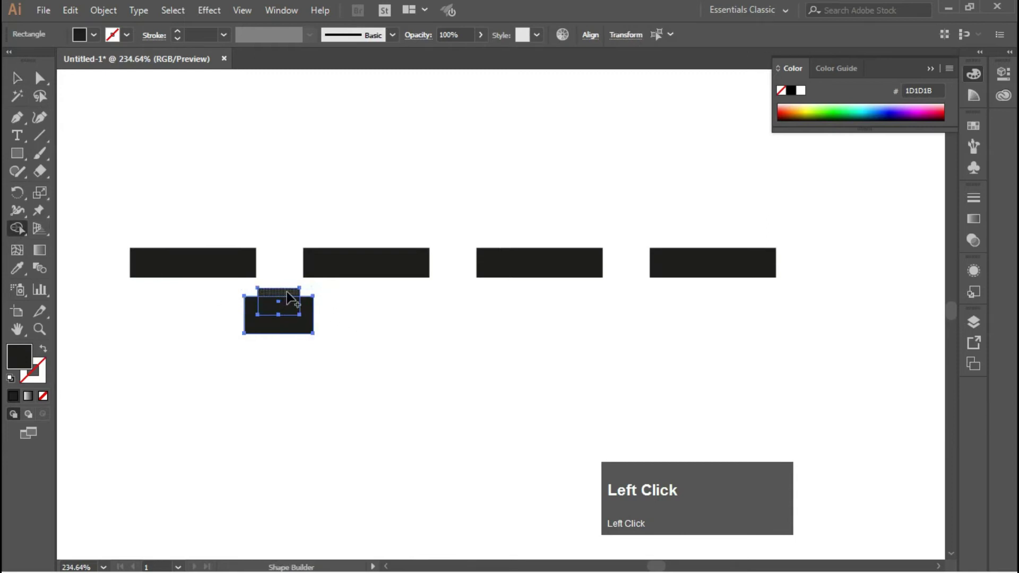
pyautogui.moveTo(286, 273)
pyautogui.mouseDown()
pyautogui.moveTo(286, 301)
pyautogui.moveTo(304, 298)
pyautogui.mouseUp()
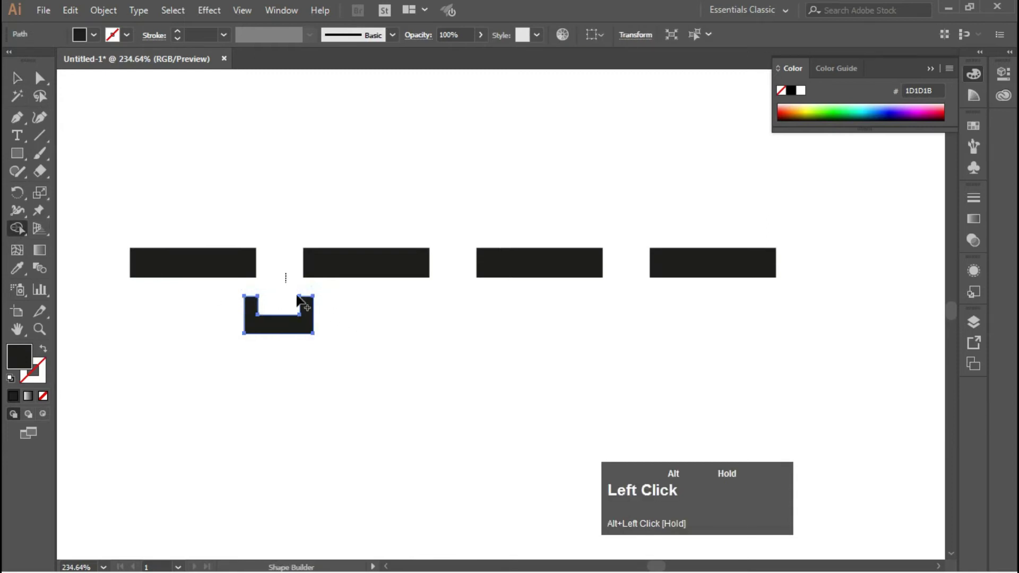
pyautogui.click(17, 78)
pyautogui.click(208, 171)
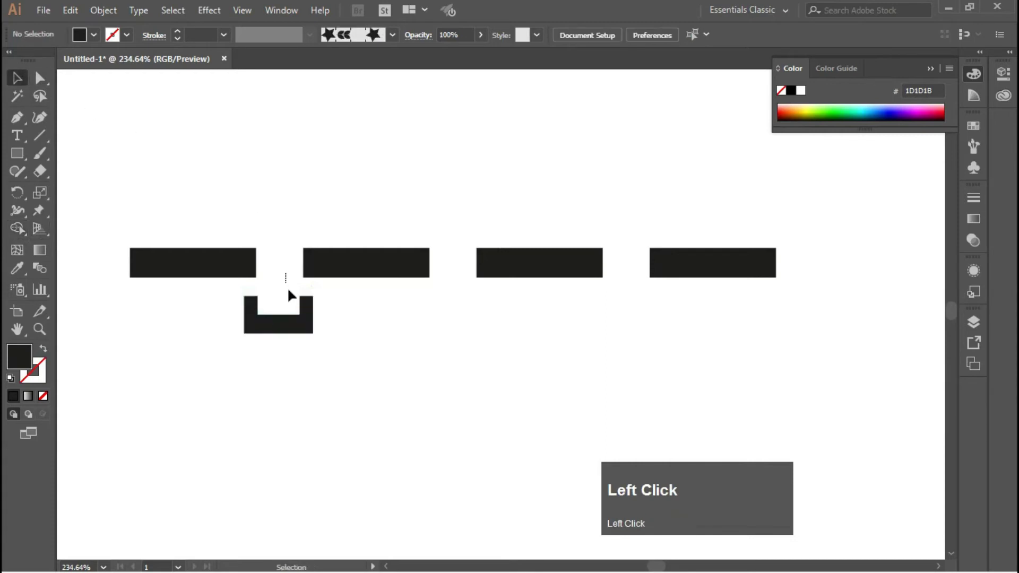
# Copy the U shape beneath the second and third gaps, and nudge all three U shapes slightly upward.
pyautogui.moveTo(316, 330); pyautogui.dragTo(475, 335)
pyautogui.hotkey('ctrl', 'd')
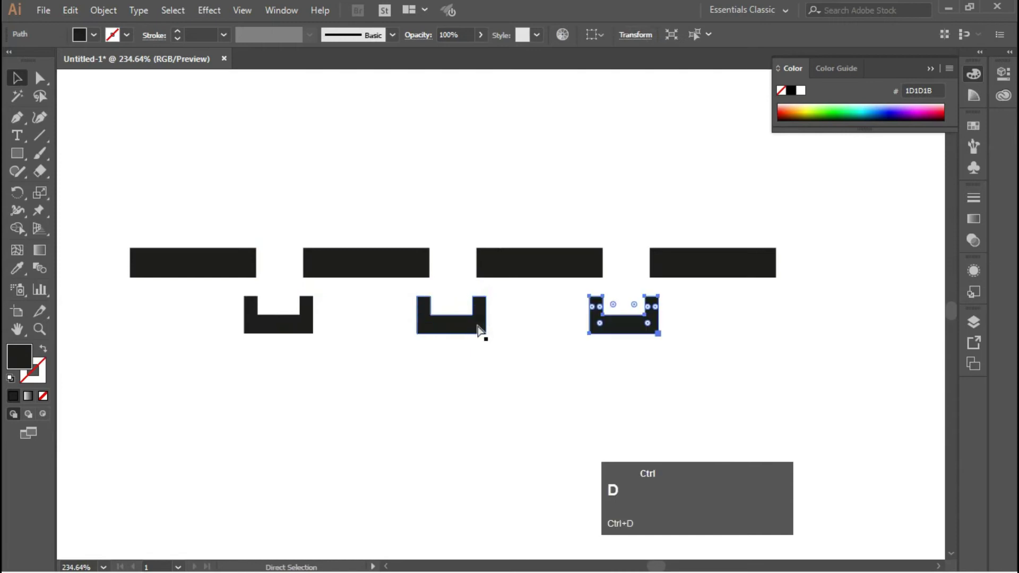
pyautogui.click(18, 78)
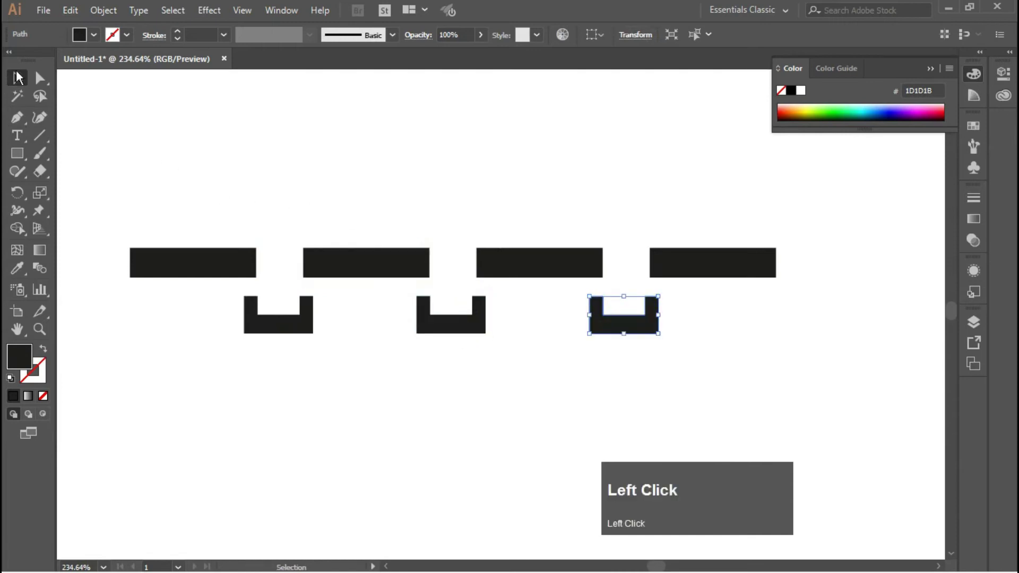
pyautogui.moveTo(176, 299); pyautogui.dragTo(651, 347)
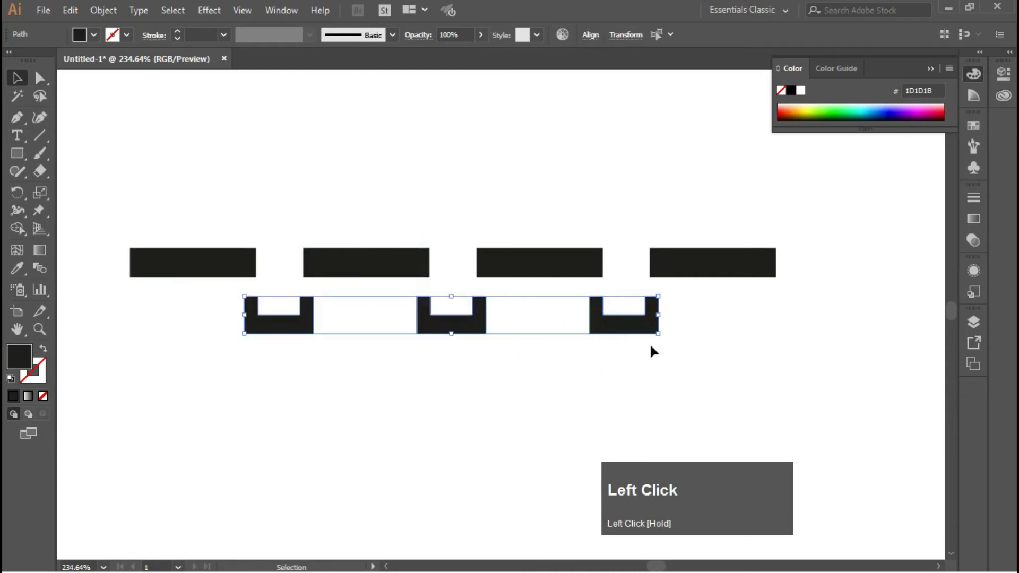
pyautogui.press('Up')
pyautogui.hotkey('ctrl', '0')
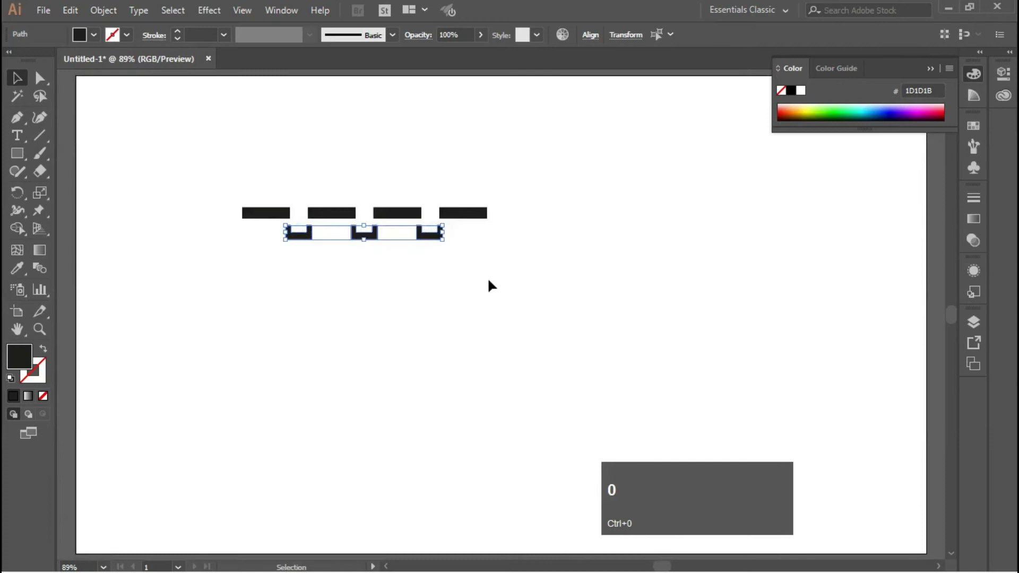
# Flatten the whole pattern of bars and U shapes slightly, and move it to the upper middle of the artboard.
pyautogui.click(384, 180)
pyautogui.moveTo(213, 191); pyautogui.dragTo(477, 257)
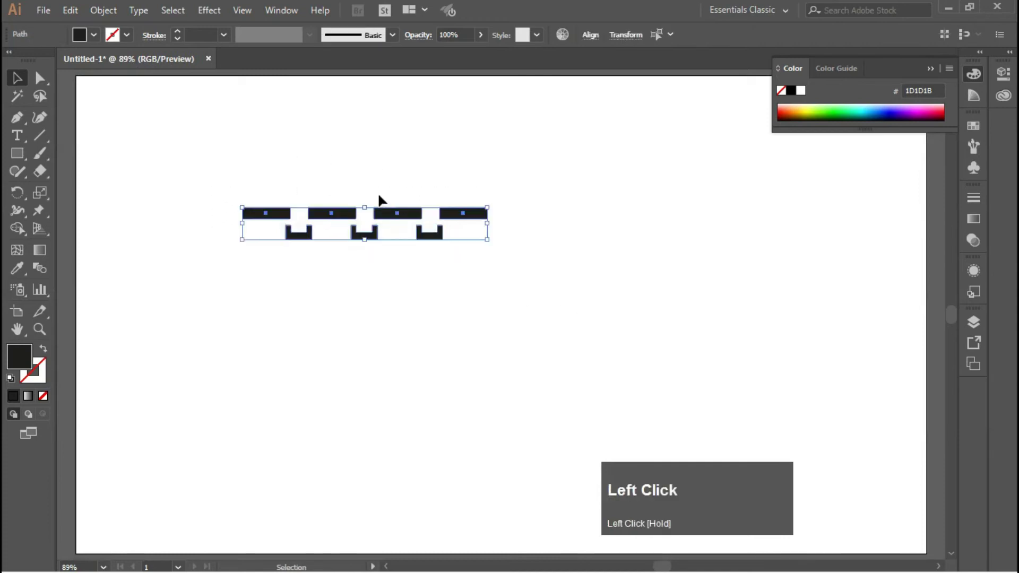
pyautogui.moveTo(366, 207); pyautogui.dragTo(366, 212)
pyautogui.click(374, 179)
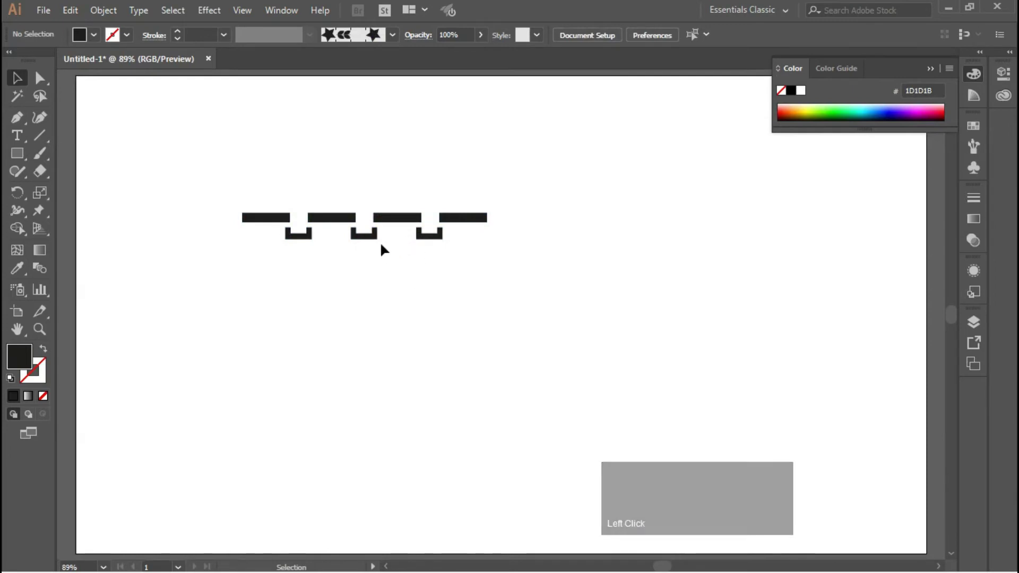
pyautogui.moveTo(225, 177); pyautogui.dragTo(496, 268)
pyautogui.moveTo(410, 215); pyautogui.dragTo(641, 138)
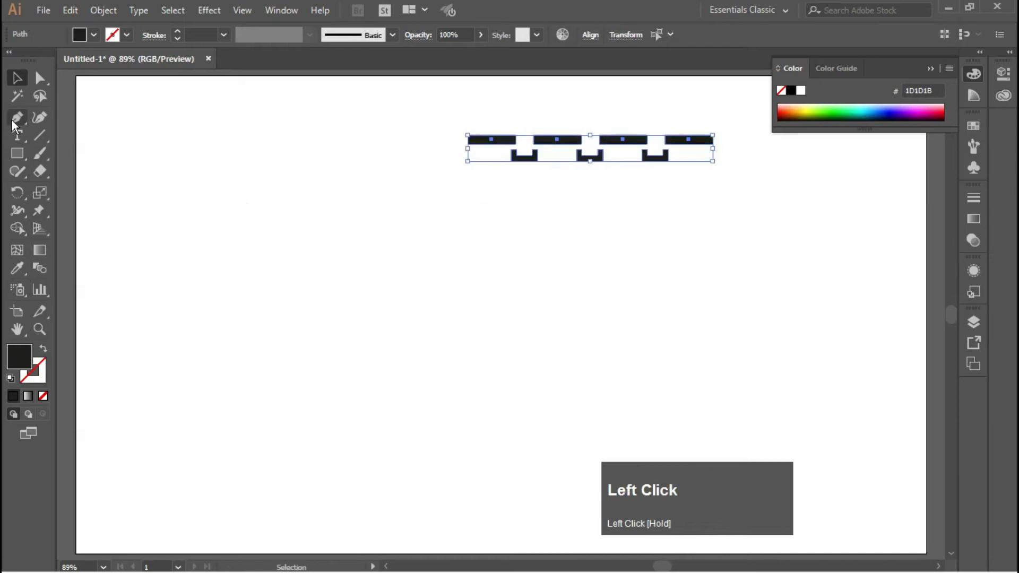
# Draw a horizontal straight path about 79 px long with the Pen tool on the empty left part of the artboard.
pyautogui.click(16, 121)
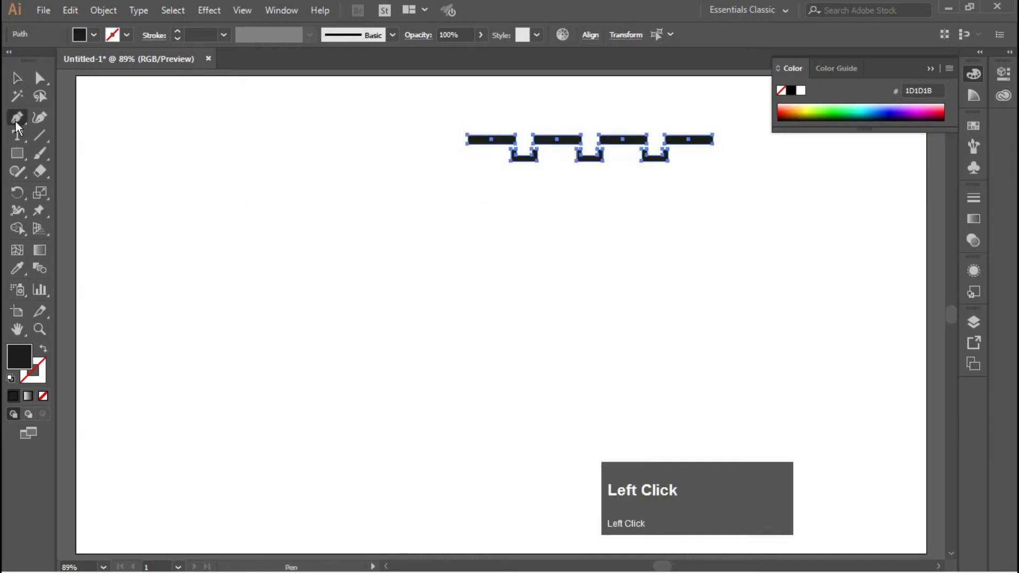
pyautogui.click(192, 228)
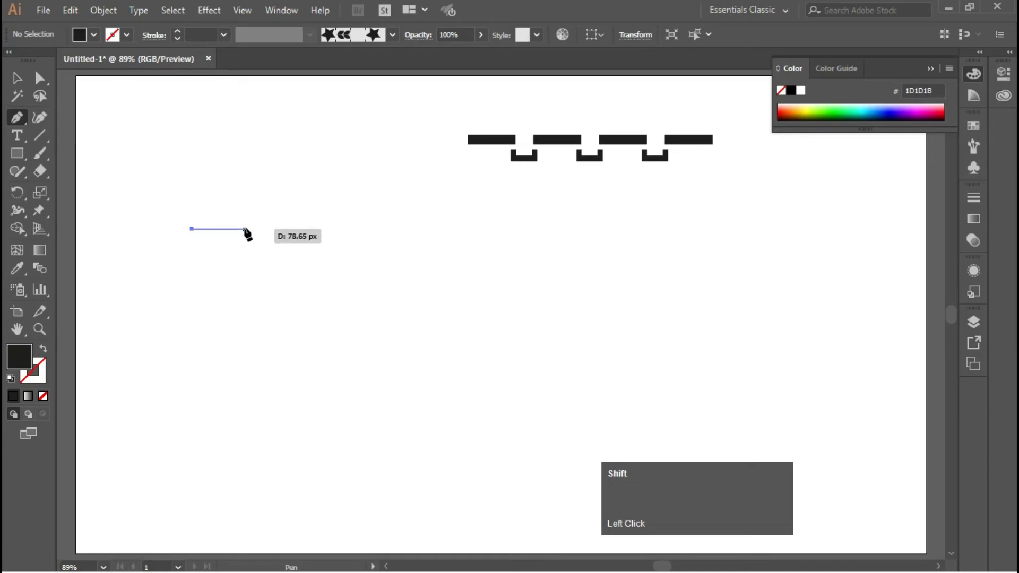
pyautogui.keyDown('shift'); pyautogui.click(243, 228); pyautogui.keyUp('shift')
pyautogui.press('v')
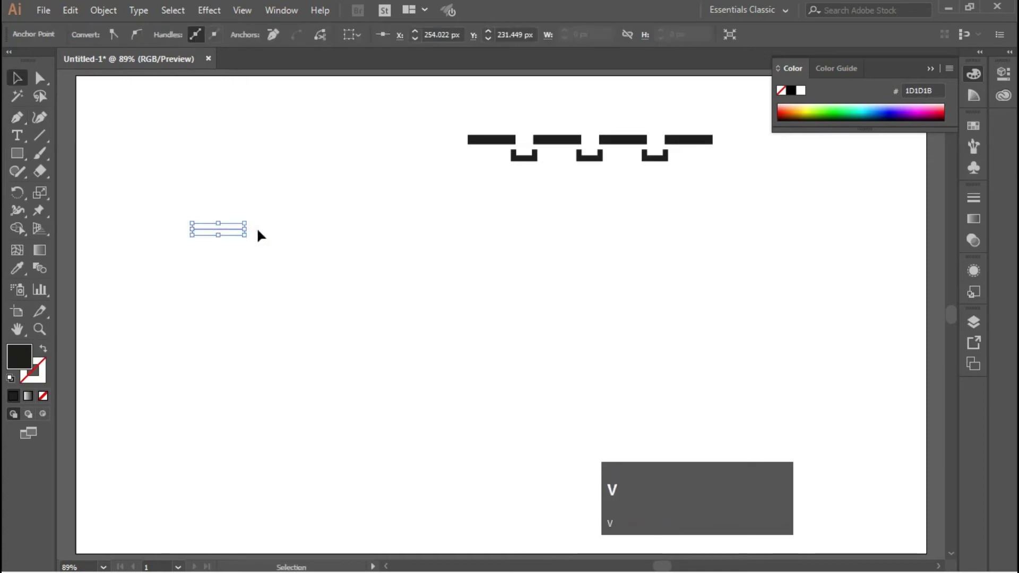
# Swap the short horizontal path's fill to its stroke, and set the stroke weight to 4 pt.
pyautogui.moveTo(167, 202); pyautogui.dragTo(243, 238)
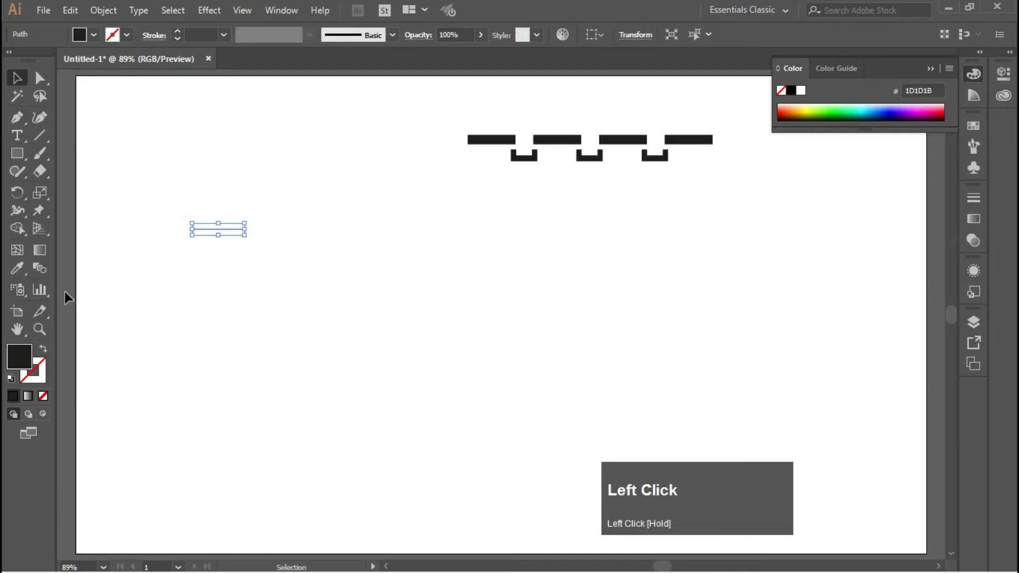
pyautogui.click(38, 352)
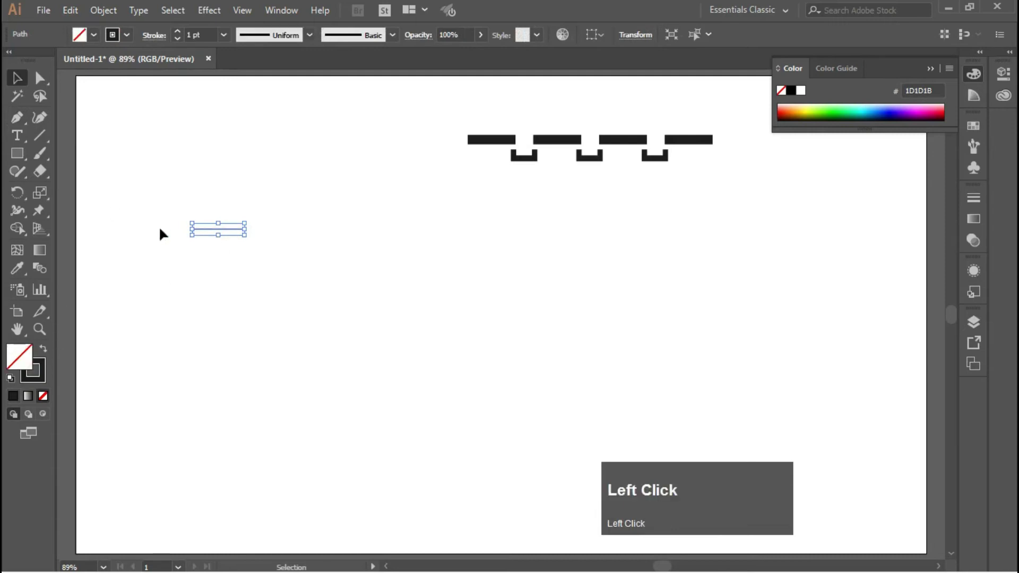
pyautogui.click(223, 35)
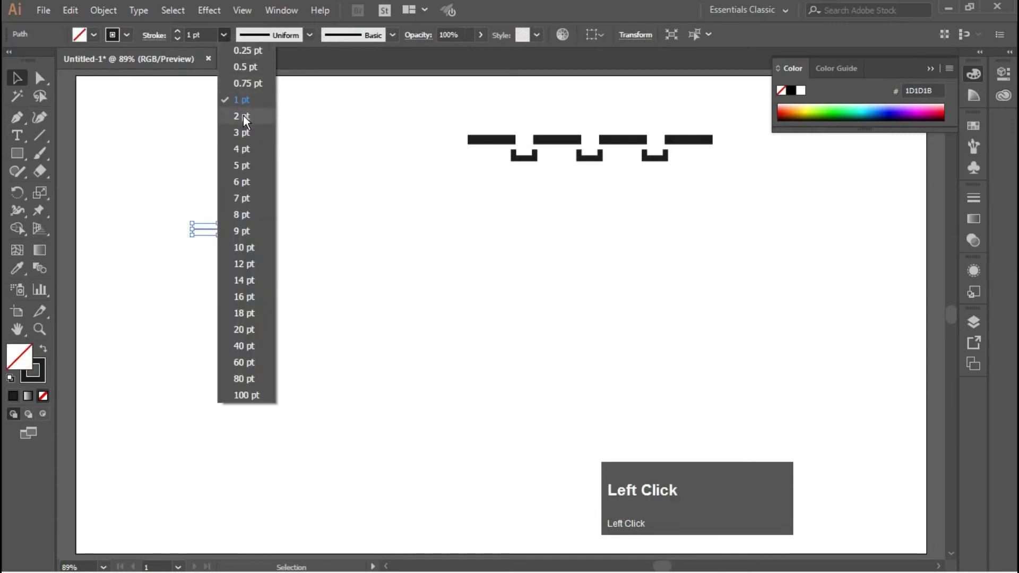
pyautogui.click(243, 118)
pyautogui.click(223, 35)
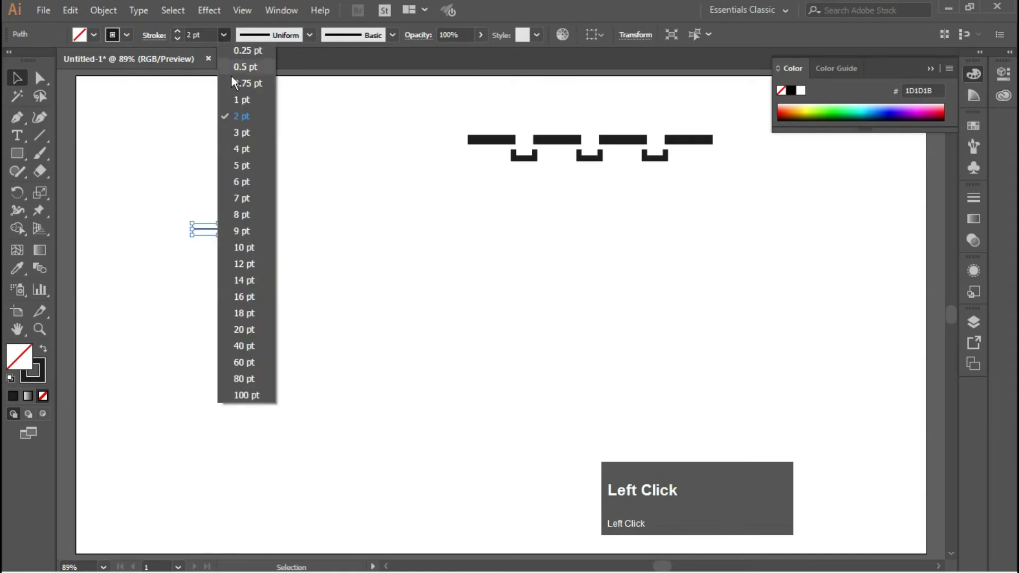
pyautogui.click(242, 132)
pyautogui.click(202, 237)
pyautogui.moveTo(181, 216); pyautogui.dragTo(267, 250)
pyautogui.click(223, 35)
pyautogui.click(240, 149)
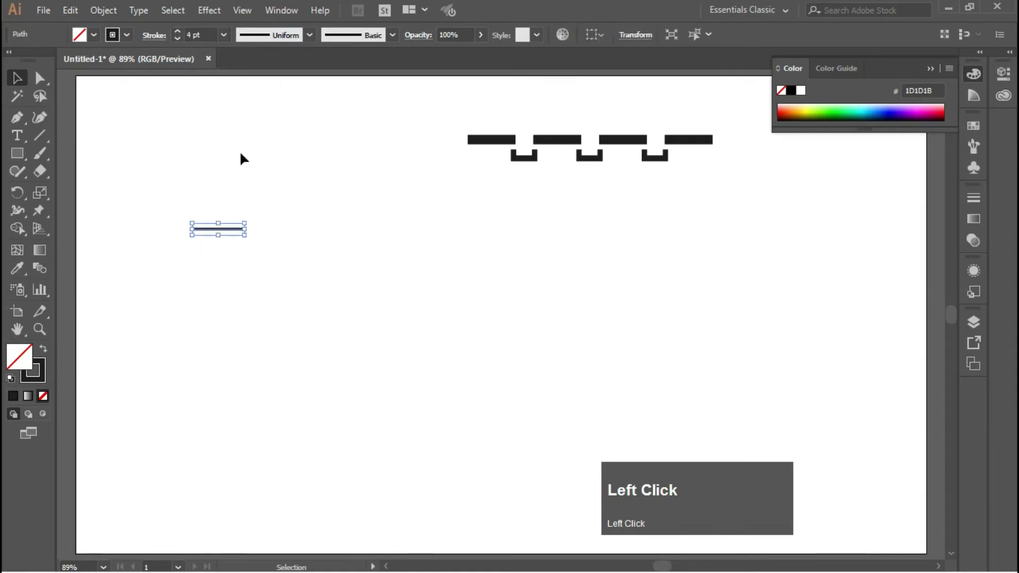
pyautogui.click(246, 170)
# Duplicate the line at equal spacing into a row of four dashes, and move the row beneath the bar and U-shape pattern.
pyautogui.moveTo(234, 231)
pyautogui.mouseDown()
pyautogui.moveTo(288, 232)
pyautogui.moveTo(295, 217)
pyautogui.mouseUp()
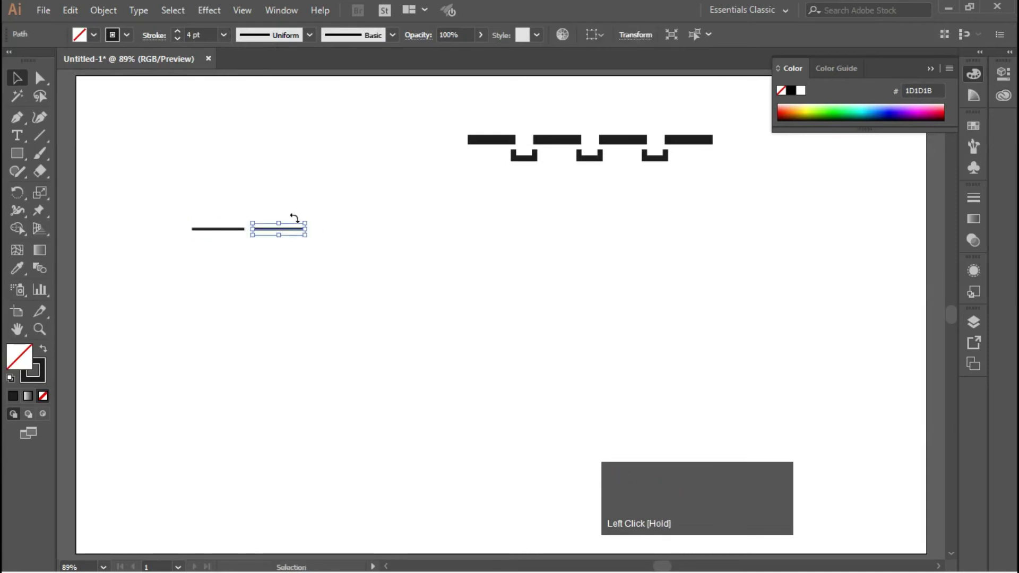
pyautogui.hotkey('ctrl', 'd')
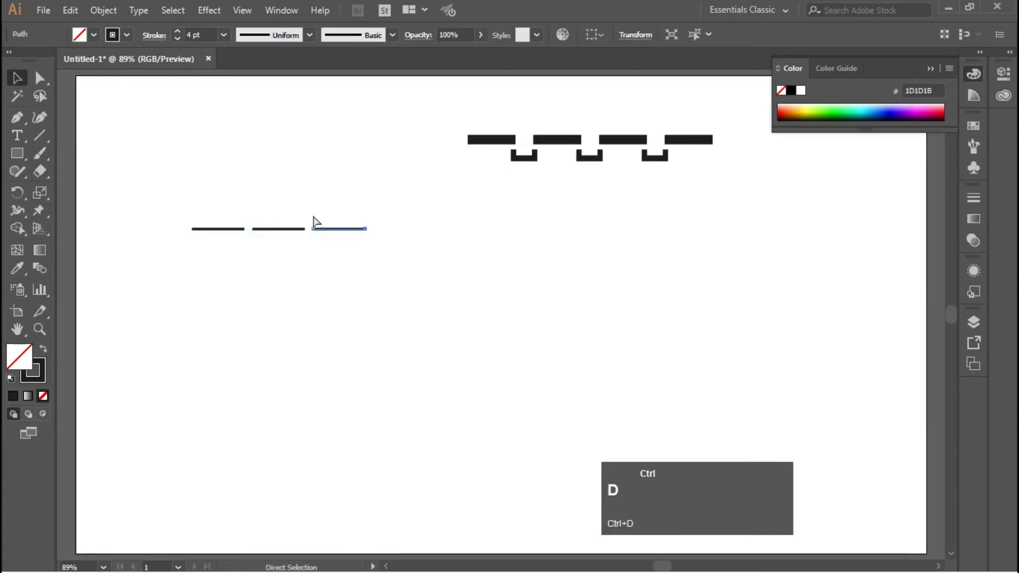
pyautogui.hotkey('ctrl', 'd')
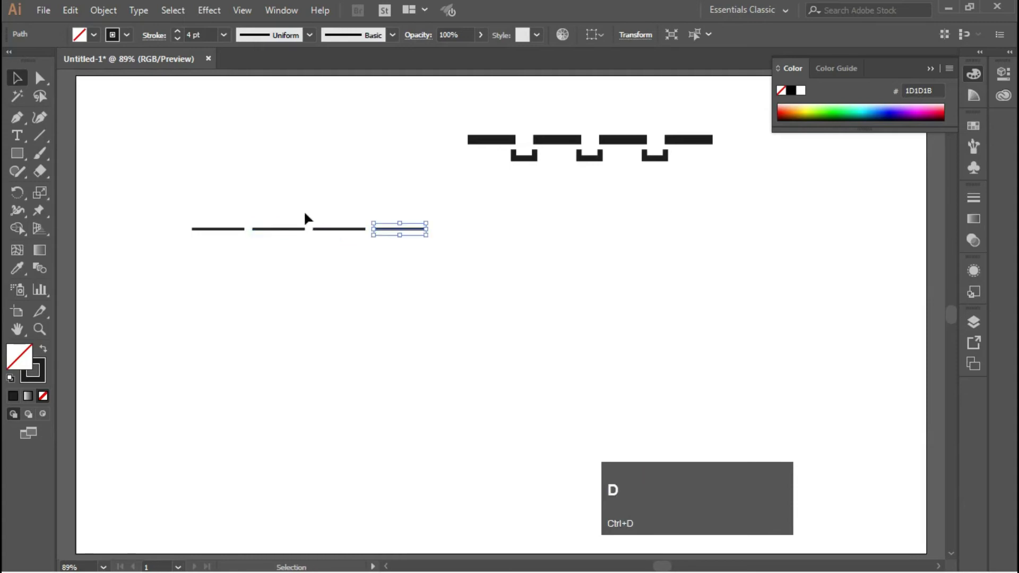
pyautogui.click(25, 77)
pyautogui.moveTo(171, 200); pyautogui.dragTo(662, 205)
# Draw an unfilled rectangle about 108 by 66 px beneath the row of dashes.
pyautogui.click(21, 153)
pyautogui.moveTo(20, 154); pyautogui.dragTo(75, 156)
pyautogui.moveTo(461, 258); pyautogui.dragTo(534, 302)
# Shift the rectangle's two upper corner anchors outward equally to form a trapezoid that is wider at the top.
pyautogui.click(40, 79)
pyautogui.click(39, 79)
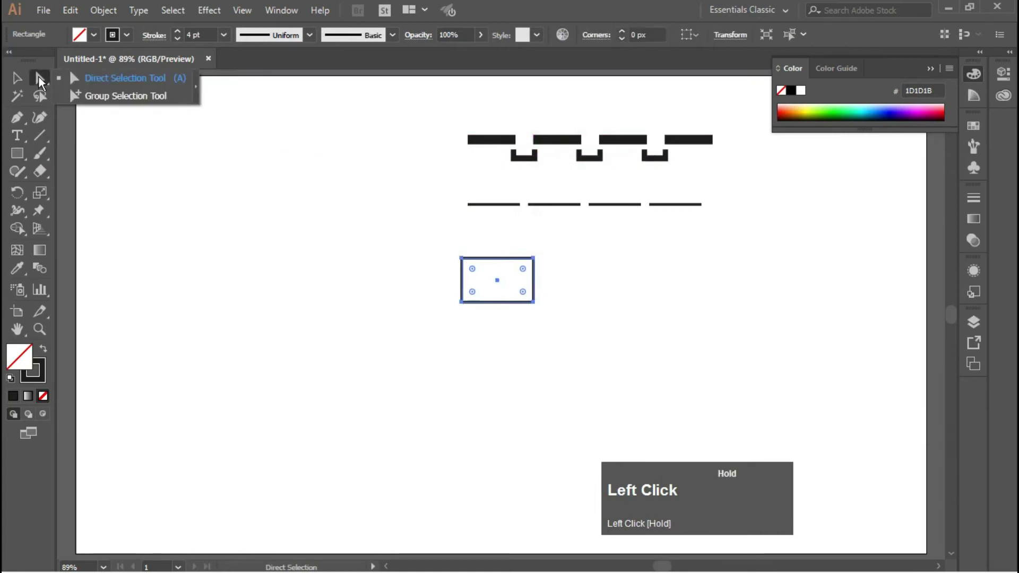
pyautogui.click(460, 258)
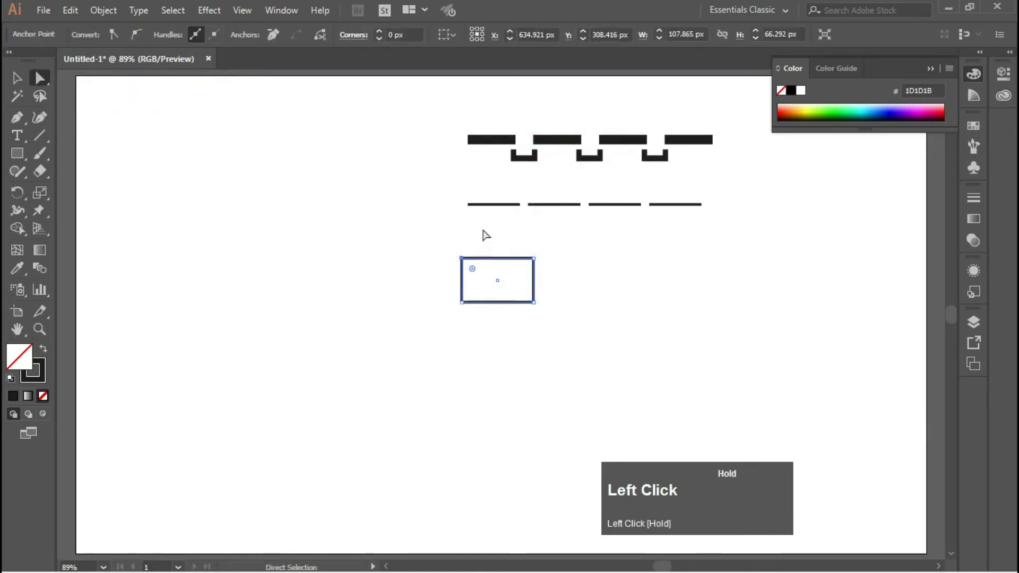
pyautogui.press('shift')
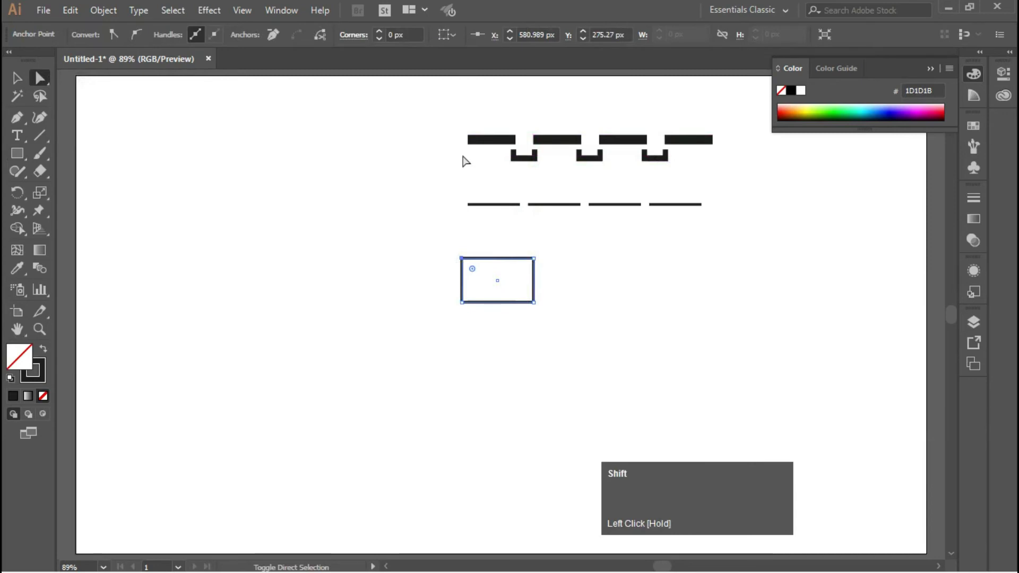
pyautogui.hotkey('shift', 'Left')
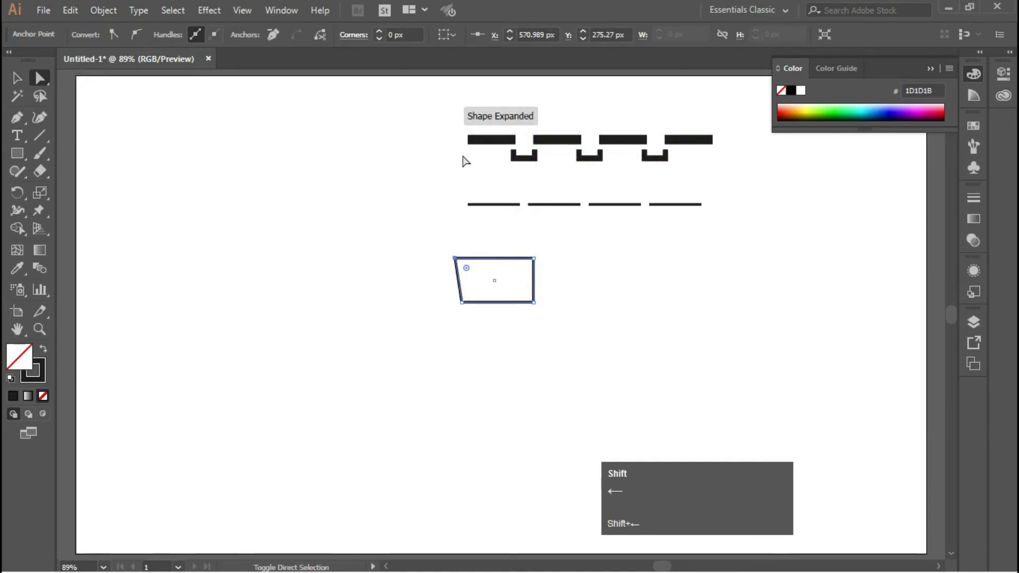
pyautogui.moveTo(575, 227); pyautogui.dragTo(530, 283)
pyautogui.hotkey('shift', 'Right')
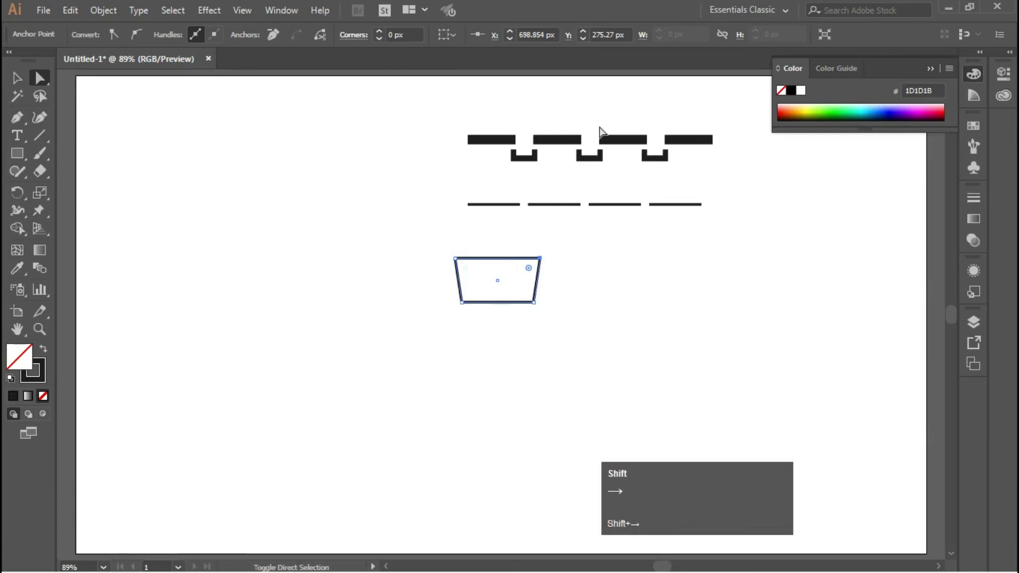
# Copy the trapezoid beside itself with a small gap, and move both trapezoids to the empty upper-left area of the artboard.
pyautogui.click(600, 130)
pyautogui.moveTo(536, 260); pyautogui.dragTo(648, 260)
pyautogui.moveTo(440, 241); pyautogui.dragTo(345, 145)
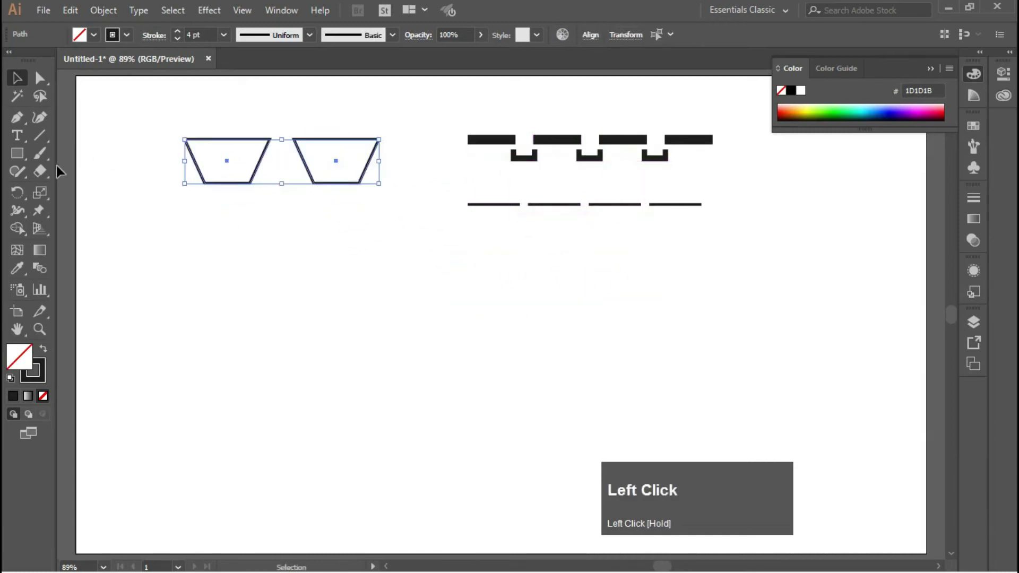
# Draw a tiny upright rounded rectangle below the trapezoids, and give it a dark fill with no stroke.
pyautogui.click(17, 153)
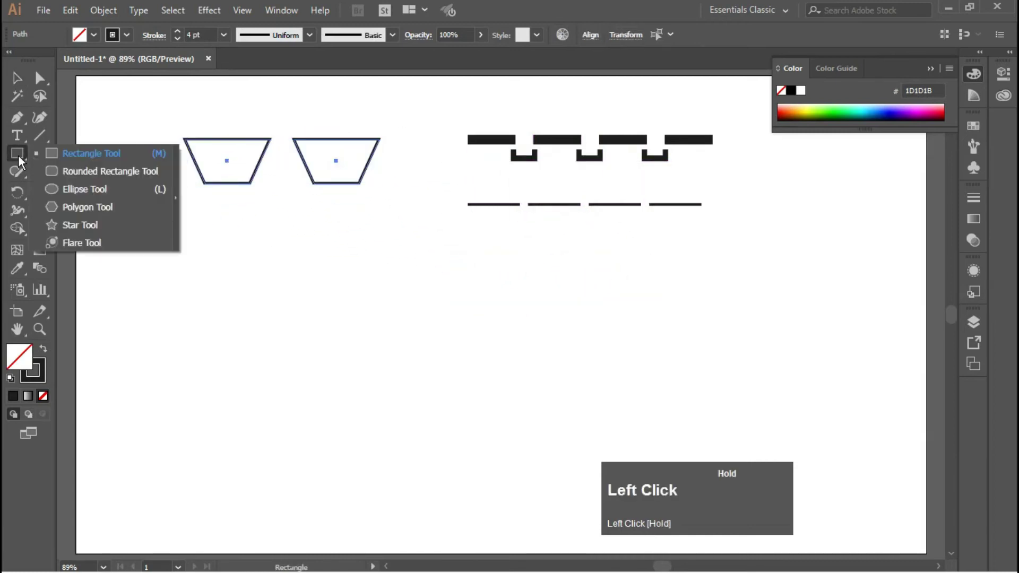
pyautogui.click(74, 173)
pyautogui.moveTo(350, 276); pyautogui.dragTo(357, 290)
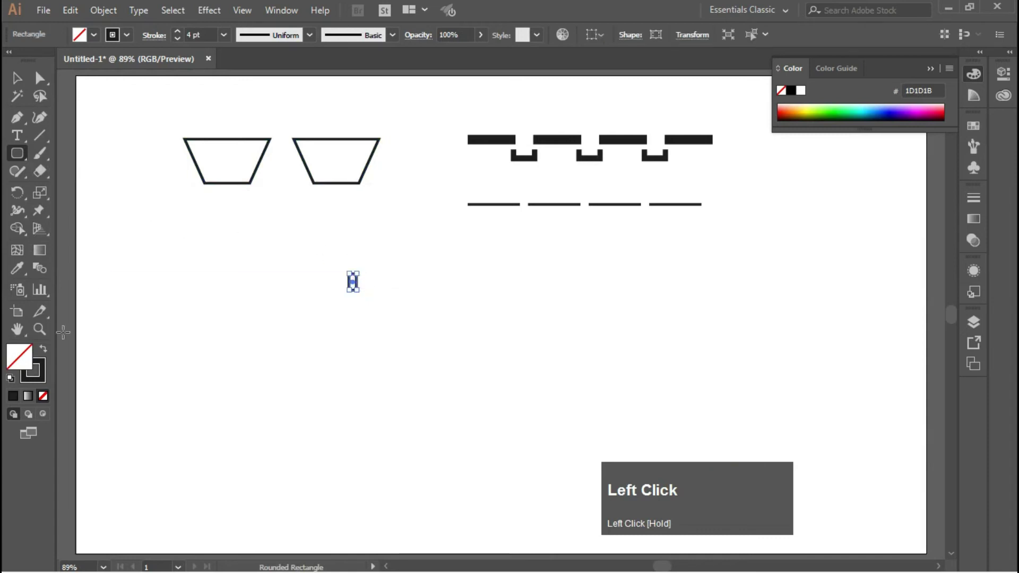
pyautogui.click(44, 352)
# Duplicate the small rounded rectangle at equal spacing into a row of four, and move the row beneath the dashes.
pyautogui.press('v')
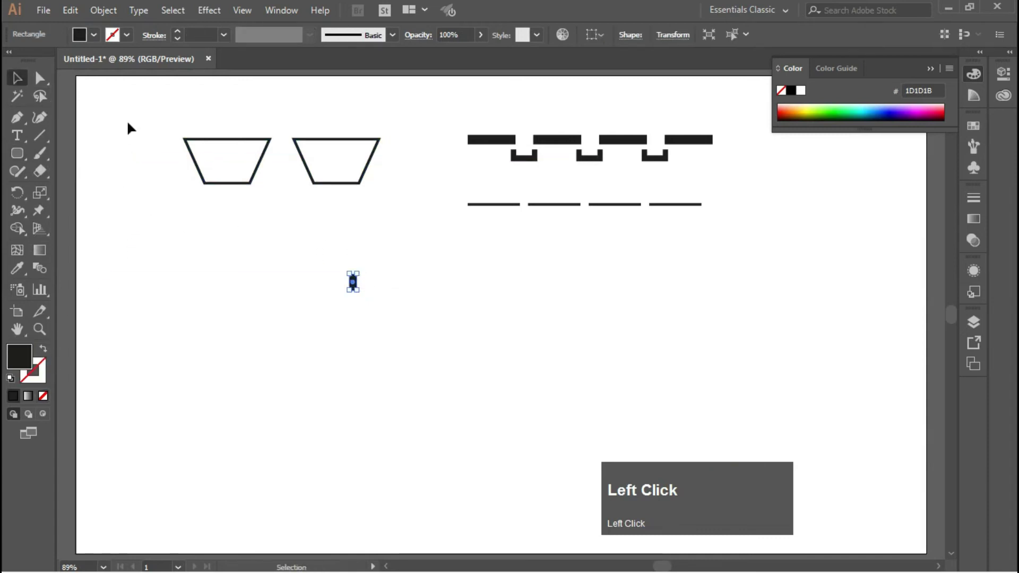
pyautogui.moveTo(354, 287); pyautogui.dragTo(378, 286)
pyautogui.press('ctrl')
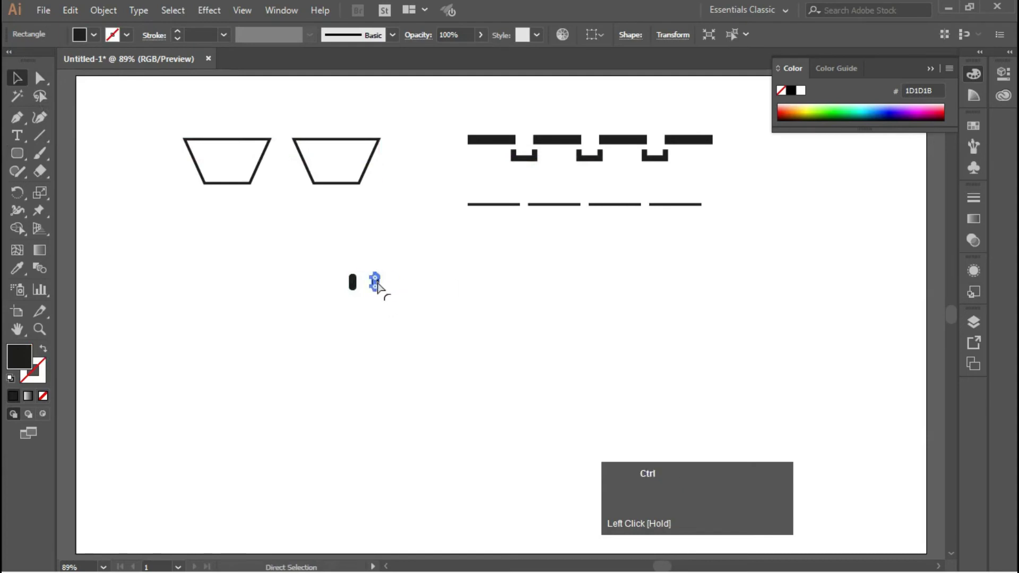
pyautogui.hotkey('ctrl', 'd')
pyautogui.hotkey('ctrl', 'd')
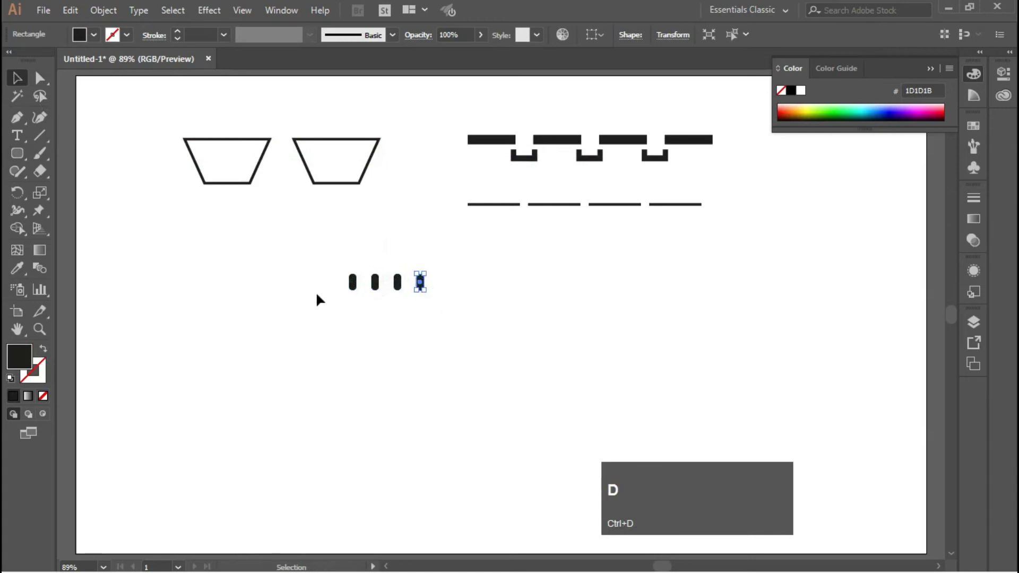
pyautogui.click(317, 293)
pyautogui.moveTo(318, 263); pyautogui.dragTo(467, 312)
pyautogui.moveTo(398, 283); pyautogui.dragTo(593, 246)
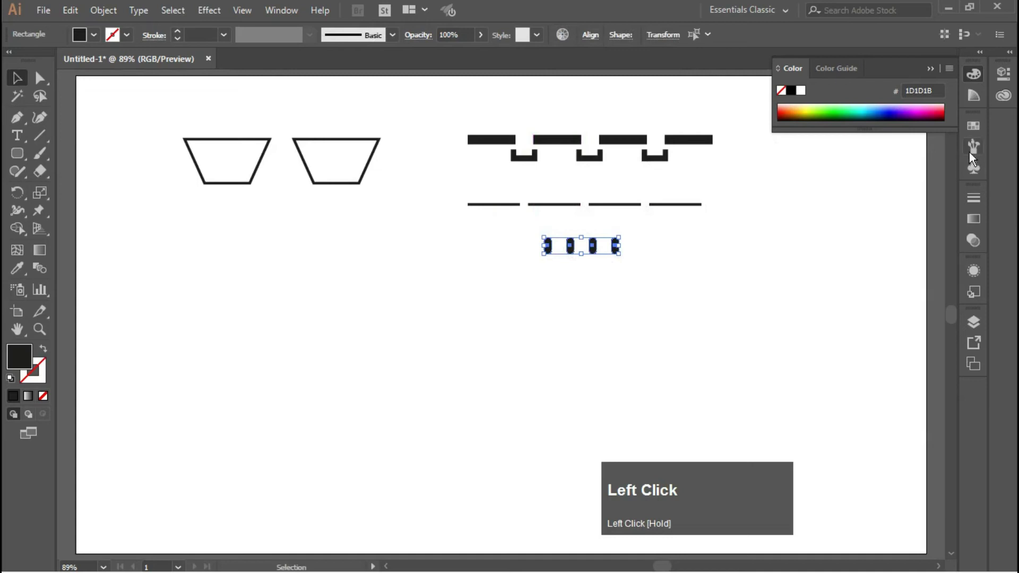
# Create a pattern brush from the bar and U-shape artwork with the colorization method set to Tints.
pyautogui.click(970, 148)
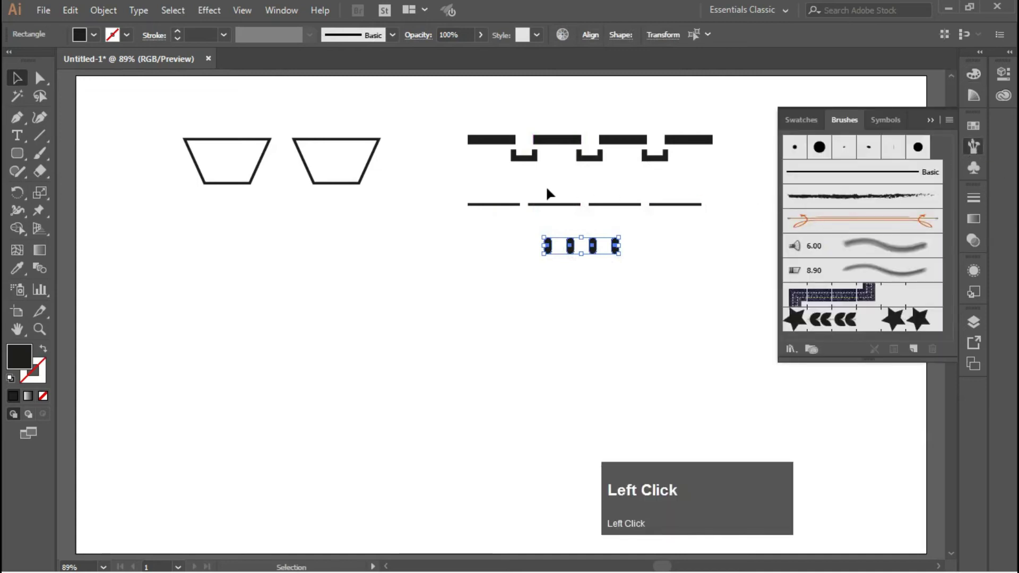
pyautogui.moveTo(466, 119); pyautogui.dragTo(727, 170)
pyautogui.moveTo(662, 157)
pyautogui.mouseDown()
pyautogui.moveTo(801, 291)
pyautogui.moveTo(870, 326)
pyautogui.mouseUp()
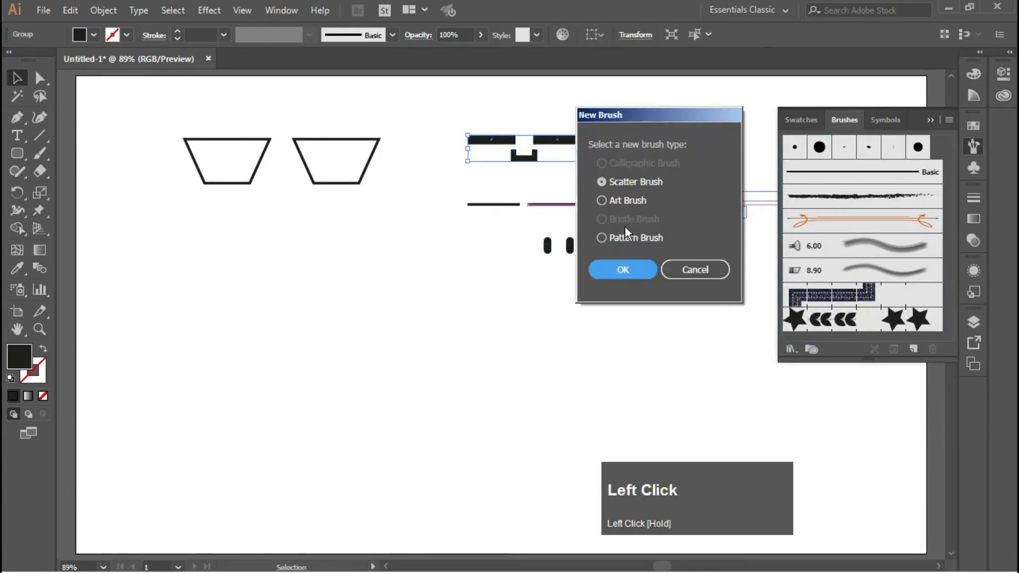
pyautogui.click(613, 237)
pyautogui.click(626, 268)
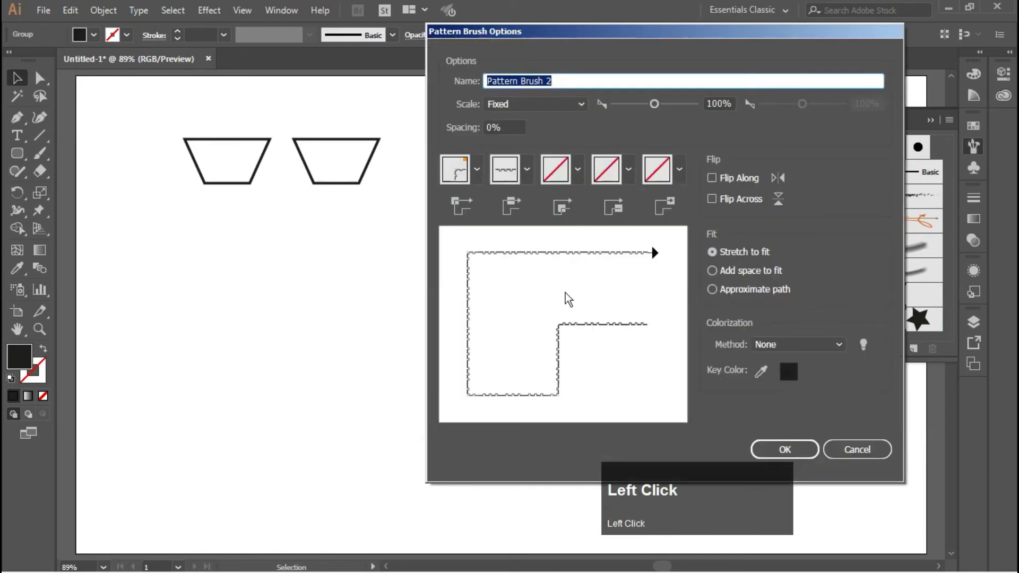
pyautogui.click(779, 345)
pyautogui.click(780, 378)
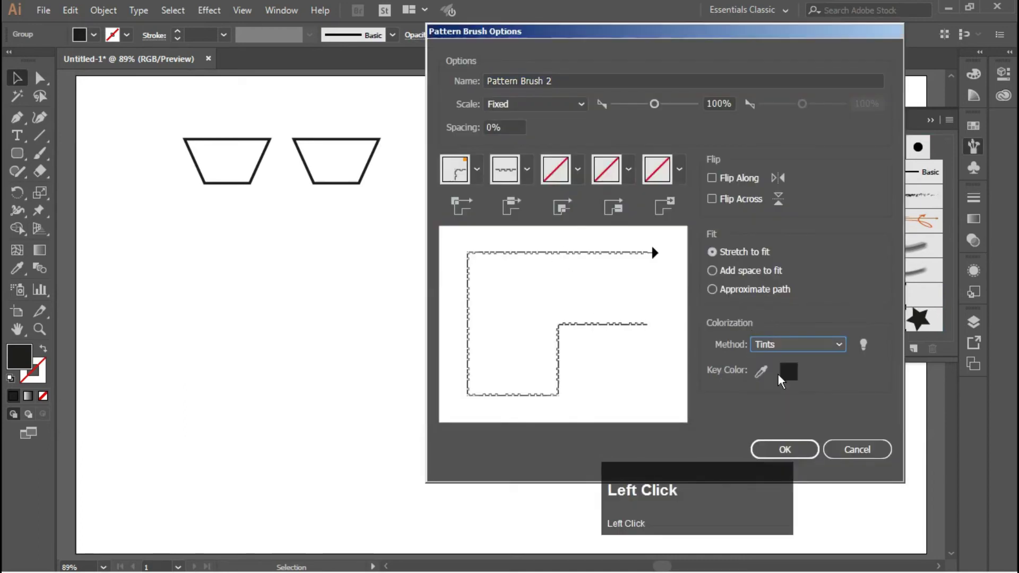
pyautogui.click(788, 450)
# Create a pattern brush from the row of four dashes with the colorization method set to Tints.
pyautogui.moveTo(470, 201)
pyautogui.mouseDown()
pyautogui.moveTo(664, 209)
pyautogui.moveTo(692, 198)
pyautogui.moveTo(861, 290)
pyautogui.mouseUp()
pyautogui.click(602, 238)
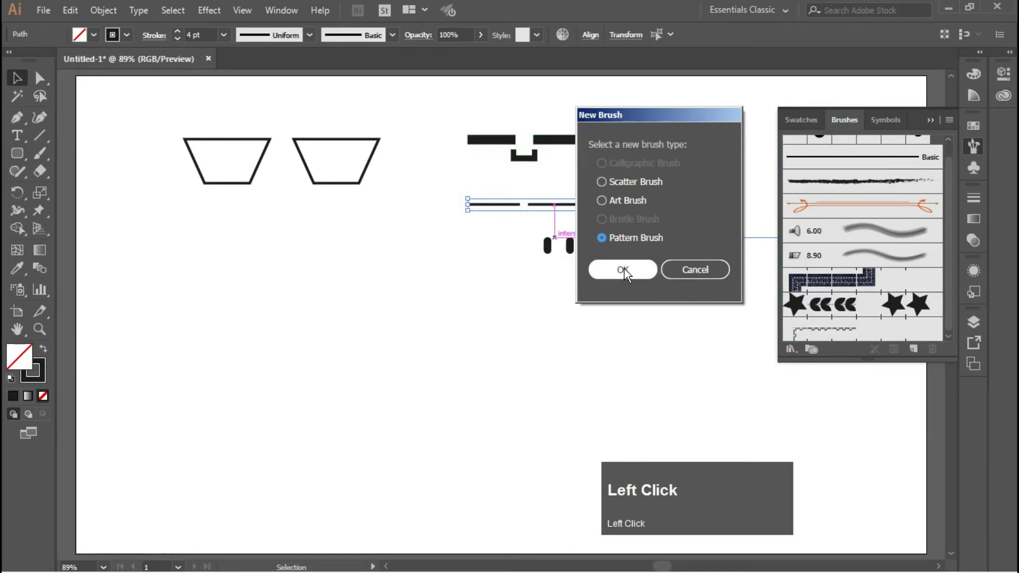
pyautogui.click(623, 270)
pyautogui.click(796, 344)
pyautogui.click(792, 378)
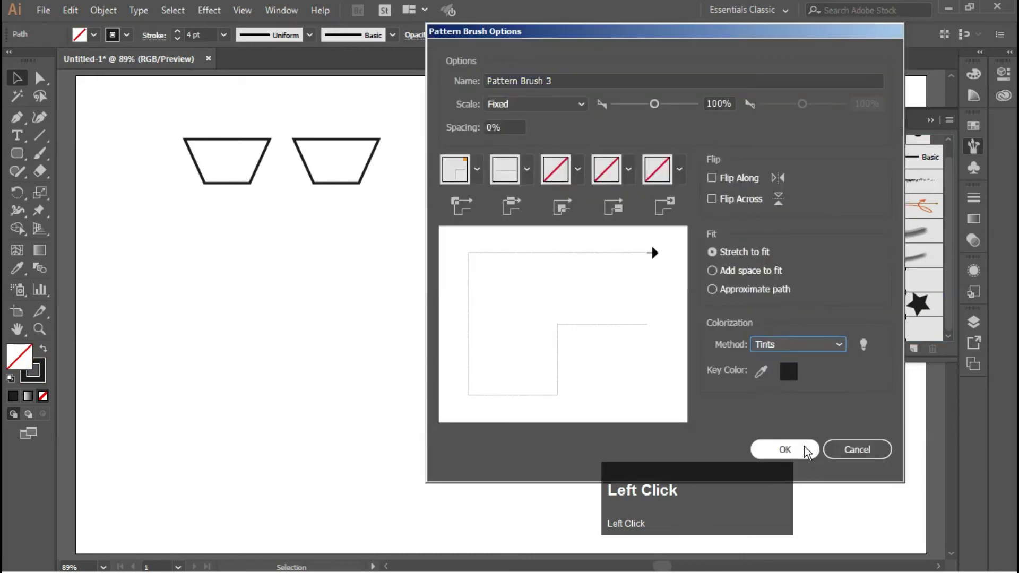
pyautogui.click(784, 449)
# Create a pattern brush from the four small rounded rectangles with the colorization method set to Tints.
pyautogui.moveTo(638, 287); pyautogui.dragTo(638, 287)
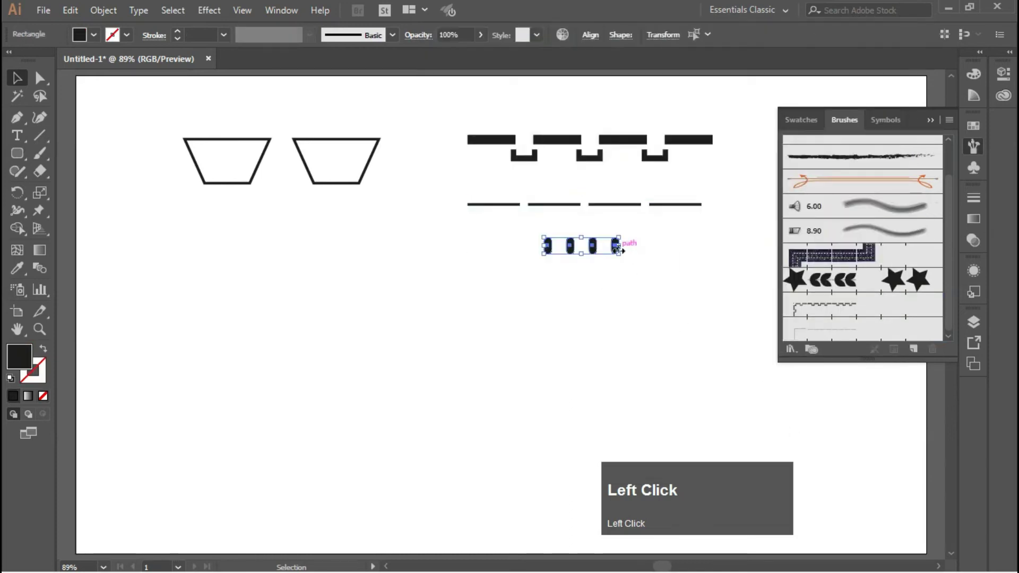
pyautogui.moveTo(603, 249); pyautogui.dragTo(835, 308)
pyautogui.click(613, 237)
pyautogui.click(624, 269)
pyautogui.click(787, 344)
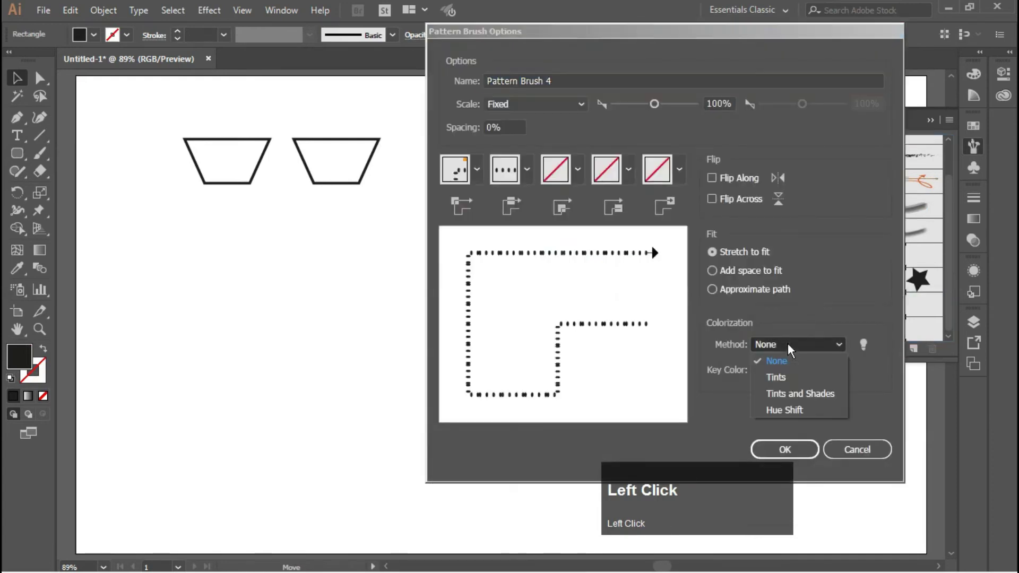
pyautogui.click(785, 378)
pyautogui.click(783, 448)
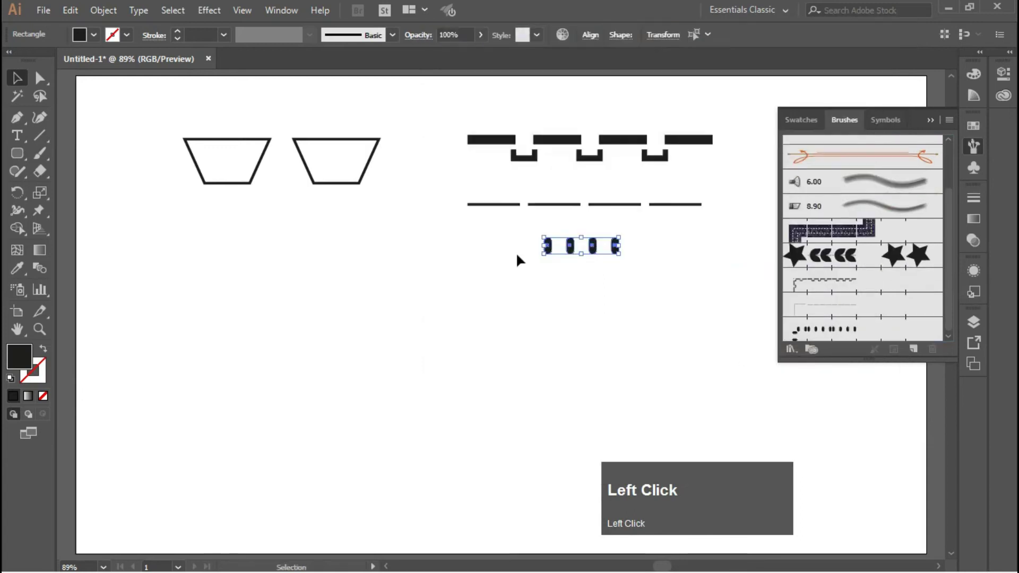
# Create a pattern brush from the two trapezoids with the colorization method set to Tints.
pyautogui.moveTo(173, 126)
pyautogui.mouseDown()
pyautogui.moveTo(333, 218)
pyautogui.moveTo(382, 228)
pyautogui.mouseUp()
pyautogui.moveTo(350, 146)
pyautogui.mouseDown()
pyautogui.moveTo(418, 156)
pyautogui.moveTo(873, 319)
pyautogui.mouseUp()
pyautogui.click(618, 240)
pyautogui.click(650, 269)
pyautogui.click(774, 345)
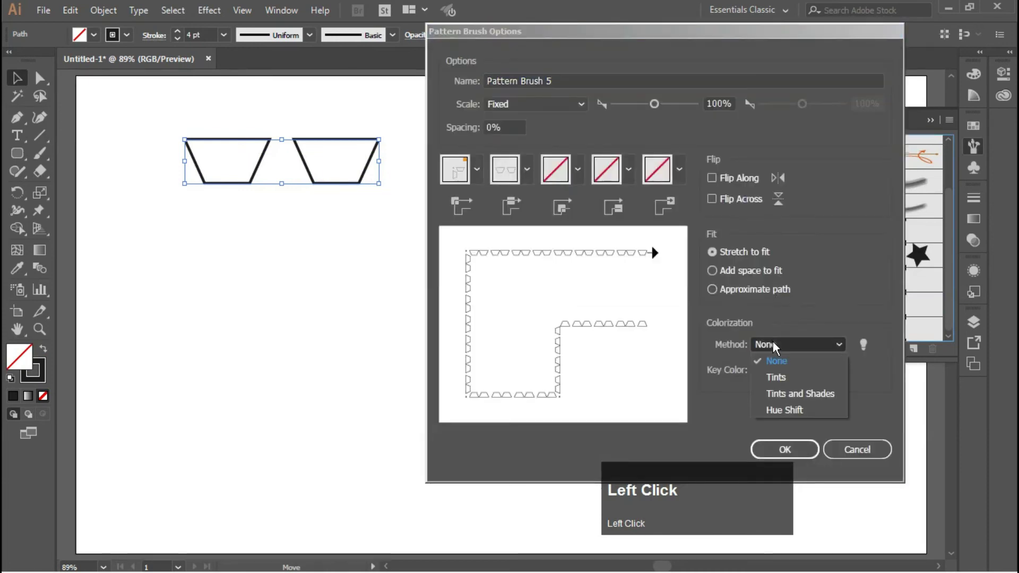
pyautogui.click(776, 377)
pyautogui.click(784, 449)
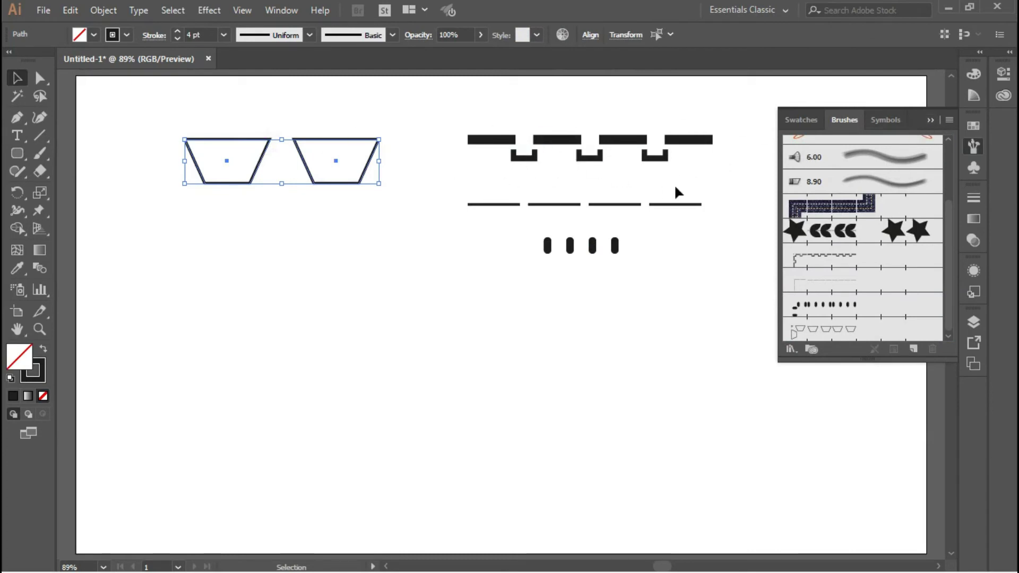
# Draw a circle about 391 px in diameter in the empty lower area, and move it up and left beneath the trapezoids.
pyautogui.click(581, 295)
pyautogui.press('space')
pyautogui.moveTo(571, 316); pyautogui.dragTo(570, 273)
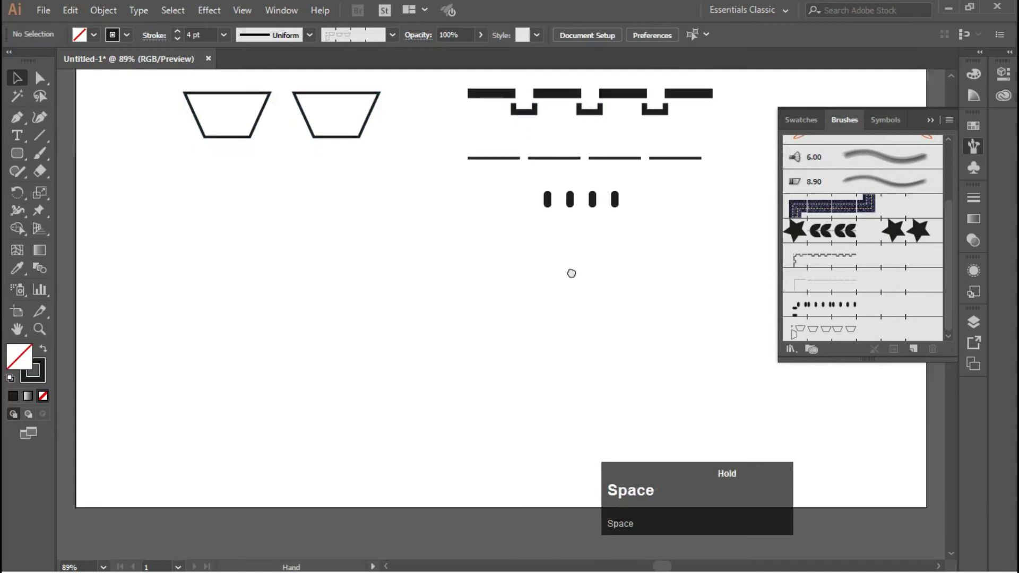
pyautogui.moveTo(17, 153); pyautogui.dragTo(90, 198)
pyautogui.moveTo(337, 242); pyautogui.dragTo(597, 446)
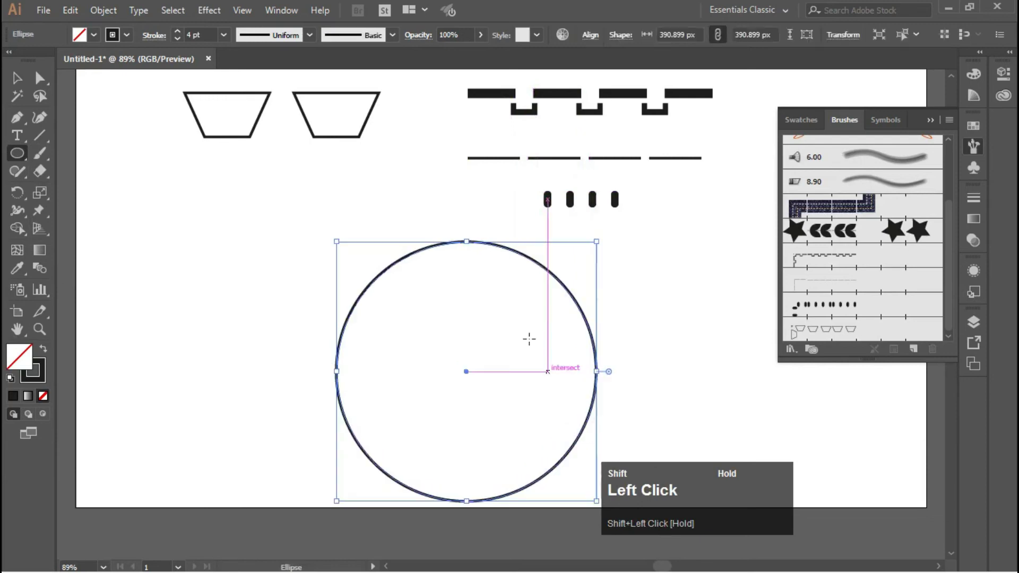
pyautogui.click(17, 78)
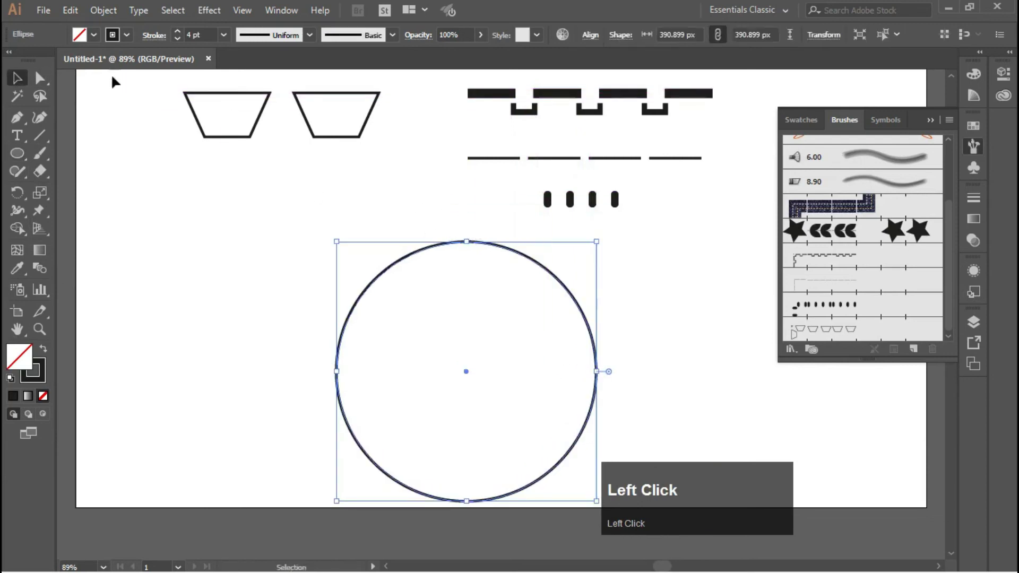
pyautogui.moveTo(582, 312); pyautogui.dragTo(473, 261)
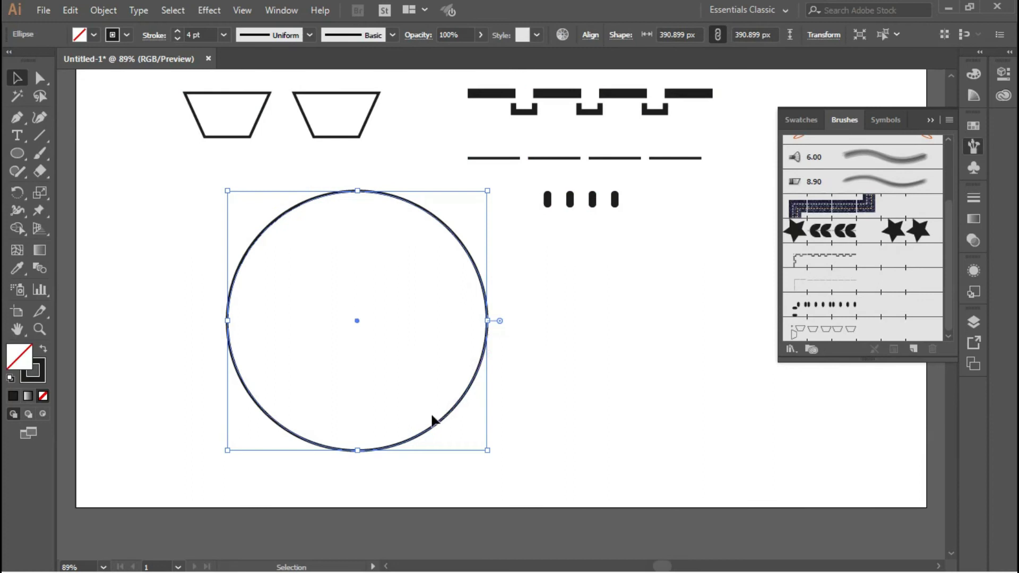
pyautogui.hotkey('ctrl', 'c')
pyautogui.hotkey('ctrl', 'f')
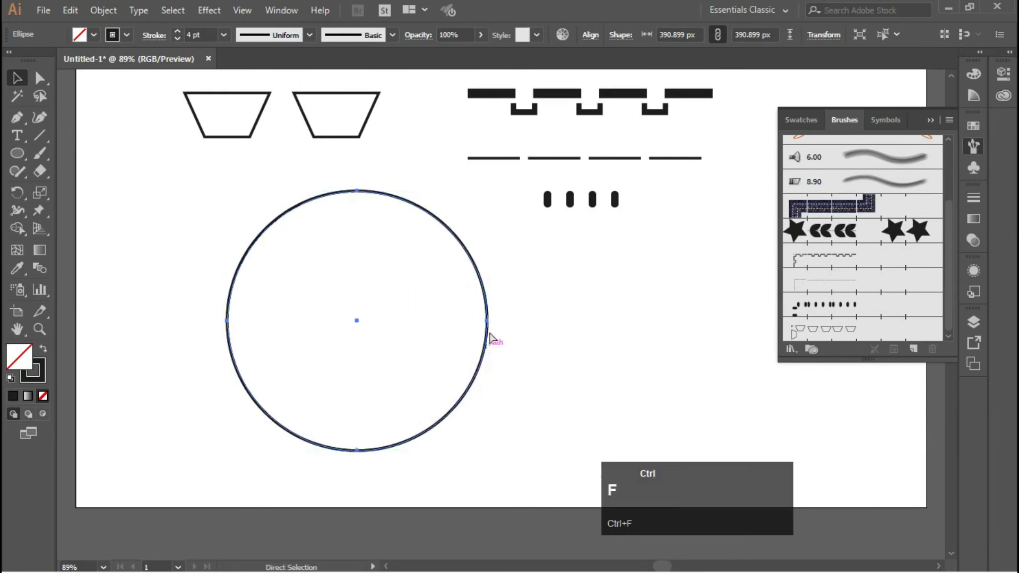
pyautogui.moveTo(472, 264); pyautogui.dragTo(621, 230)
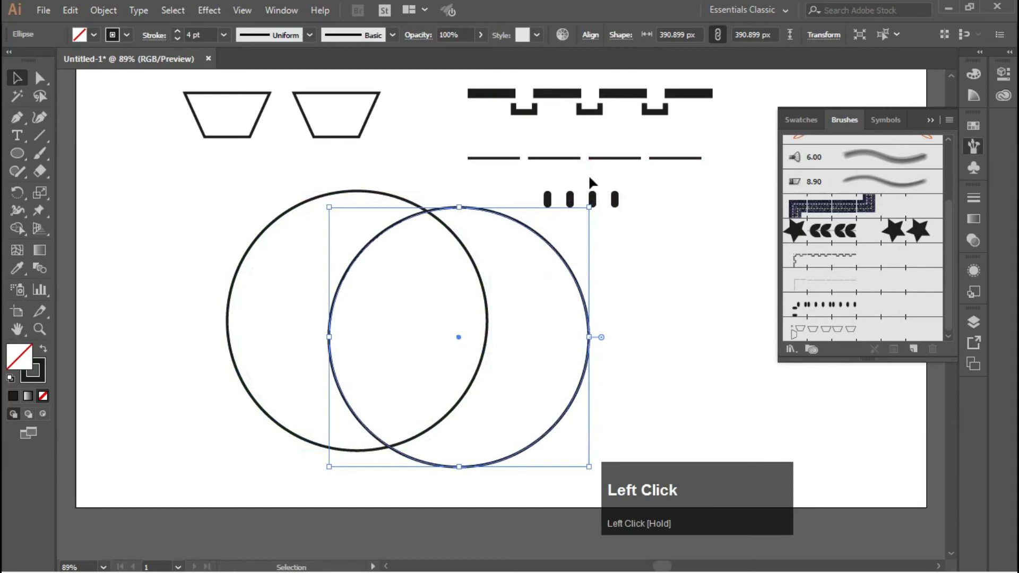
pyautogui.press('Delete')
pyautogui.moveTo(503, 257); pyautogui.dragTo(448, 319)
# Duplicate the circle in place and scale the copy about its center to about 301 px in diameter.
pyautogui.hotkey('ctrl', 'c')
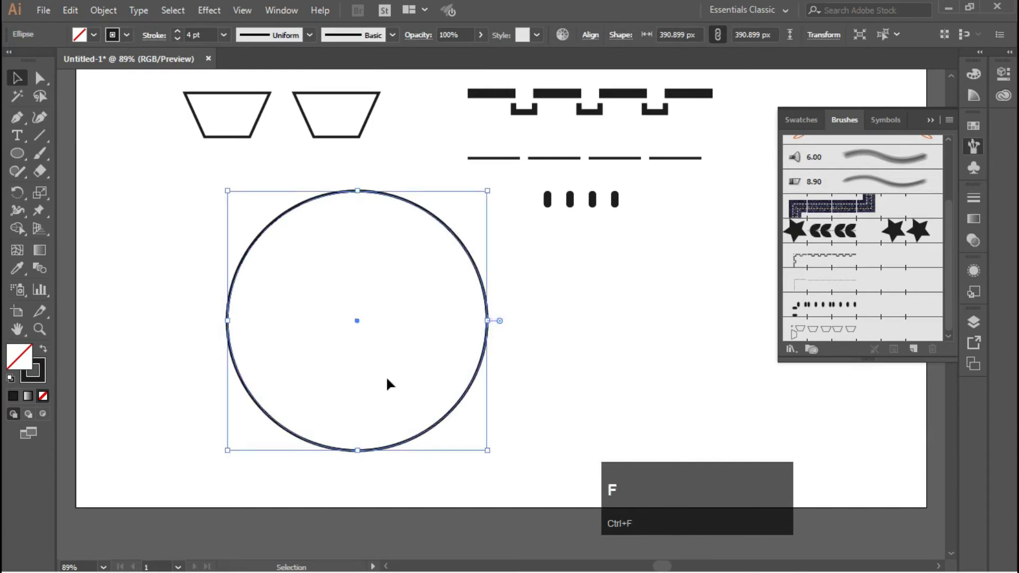
pyautogui.moveTo(483, 360); pyautogui.dragTo(551, 370)
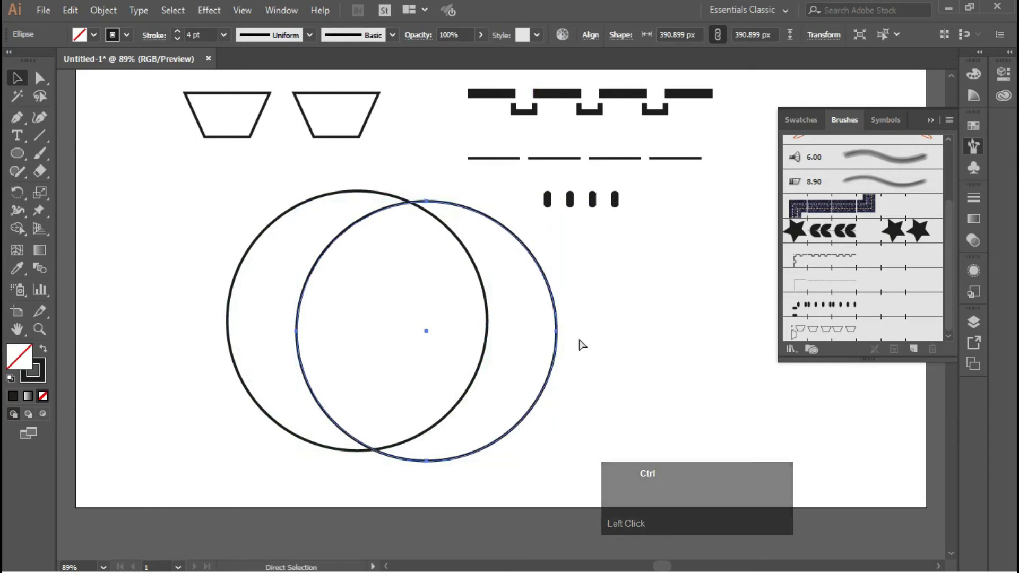
pyautogui.hotkey('ctrl', 'z')
pyautogui.moveTo(488, 449); pyautogui.dragTo(468, 421)
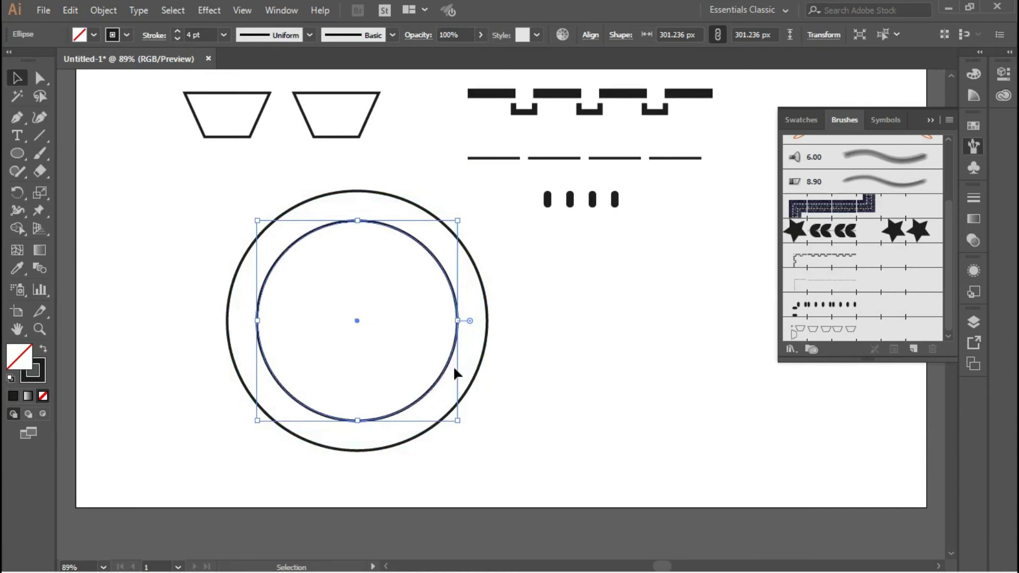
# Add two more concentric copies inside, scaling the first to about 213 px in diameter and the second smaller still.
pyautogui.hotkey('ctrl', 'c')
pyautogui.hotkey('ctrl', 'f')
pyautogui.moveTo(457, 423); pyautogui.dragTo(428, 393)
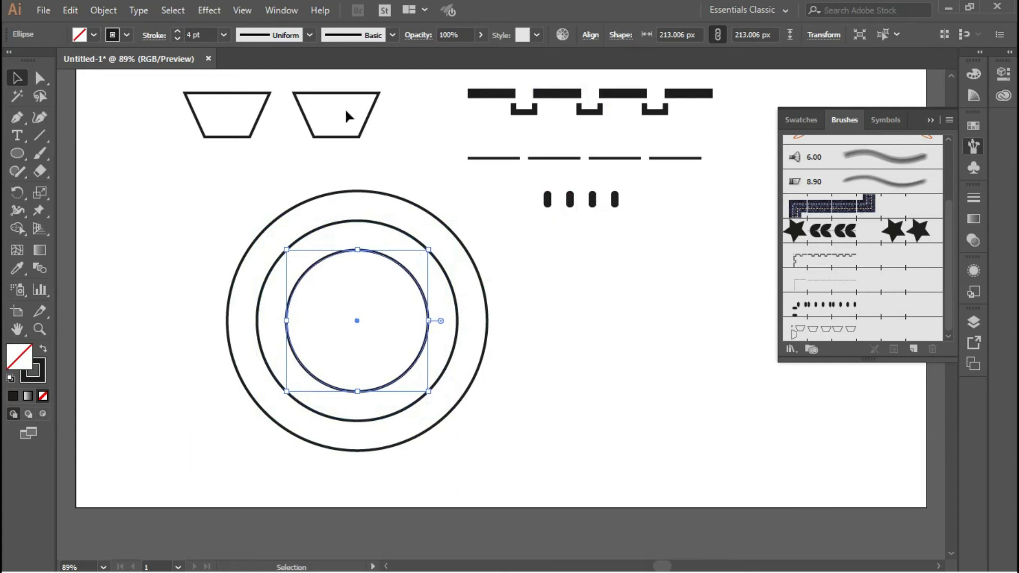
pyautogui.hotkey('ctrl', 'c')
pyautogui.hotkey('ctrl', 'f')
pyautogui.moveTo(427, 390); pyautogui.dragTo(407, 364)
# Enlarge the four concentric circles together about their center, and delete the trapezoids and the other brush source artwork.
pyautogui.moveTo(217, 217); pyautogui.dragTo(534, 499)
pyautogui.click(333, 92)
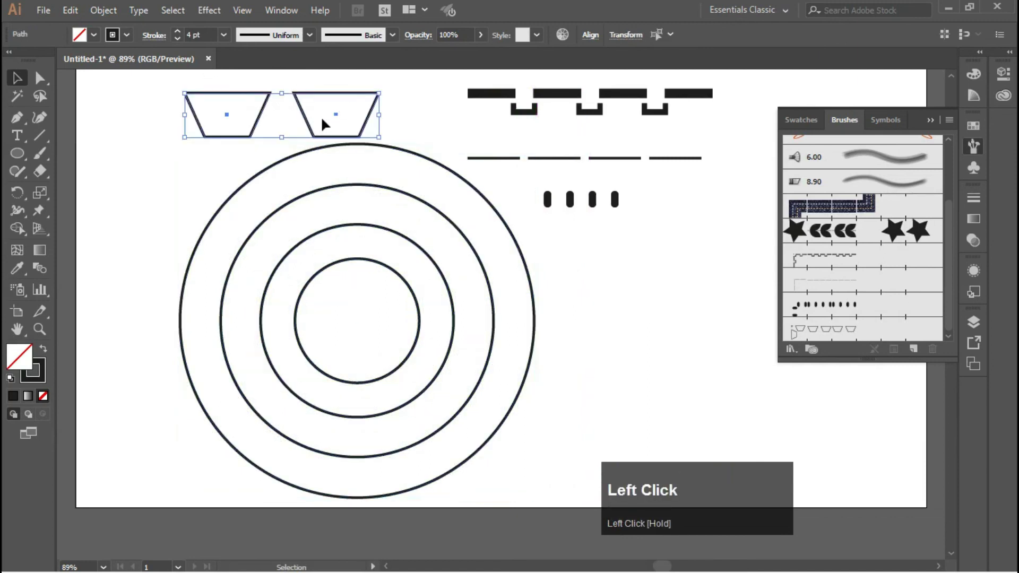
pyautogui.press('Delete')
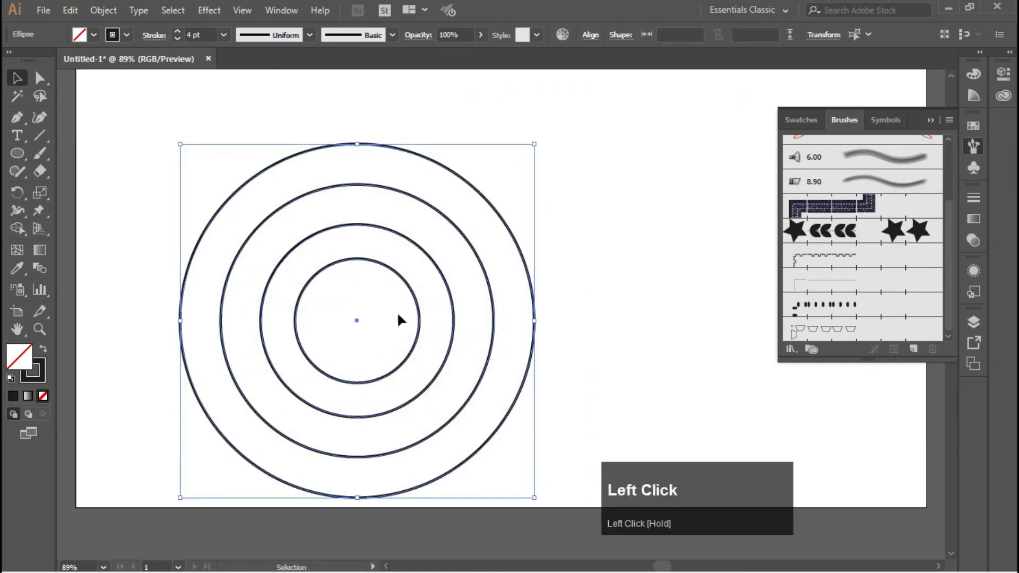
# Move the concentric circles to the middle of the artboard and enlarge them until the outer circle is about 596 px in diameter.
pyautogui.moveTo(415, 302); pyautogui.dragTo(490, 200)
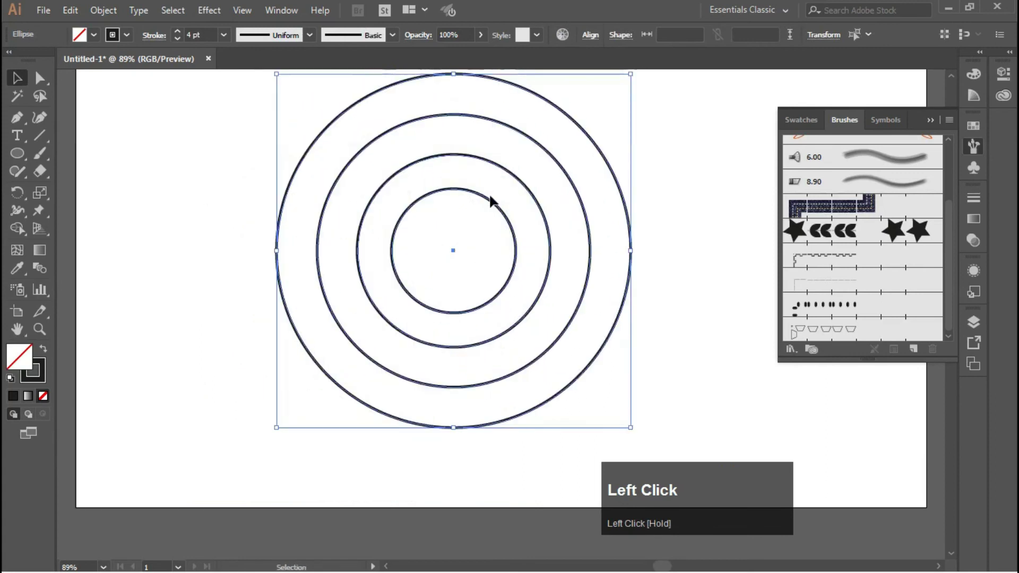
pyautogui.press('ctrl')
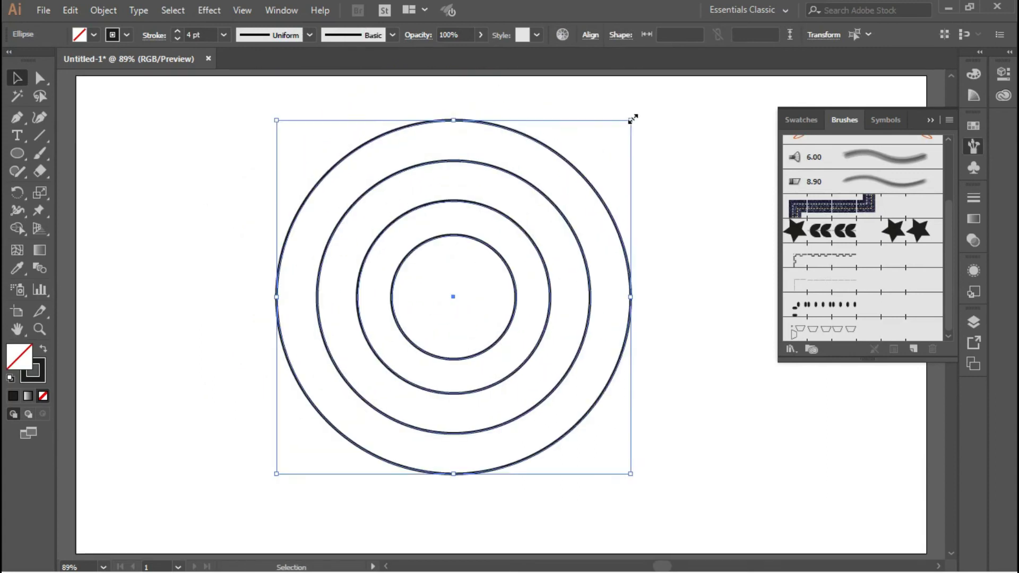
pyautogui.moveTo(632, 118); pyautogui.dragTo(686, 101)
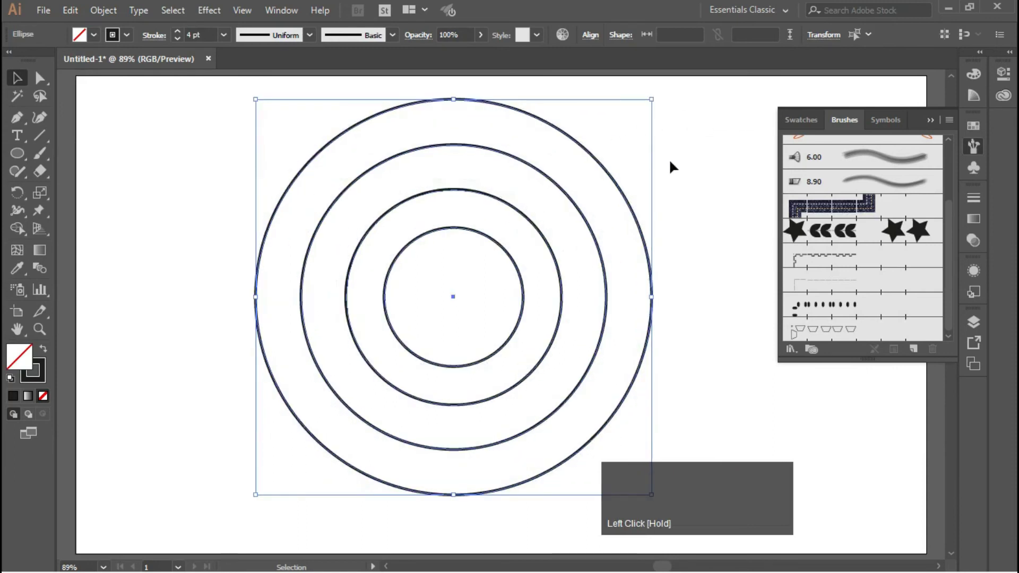
pyautogui.click(692, 167)
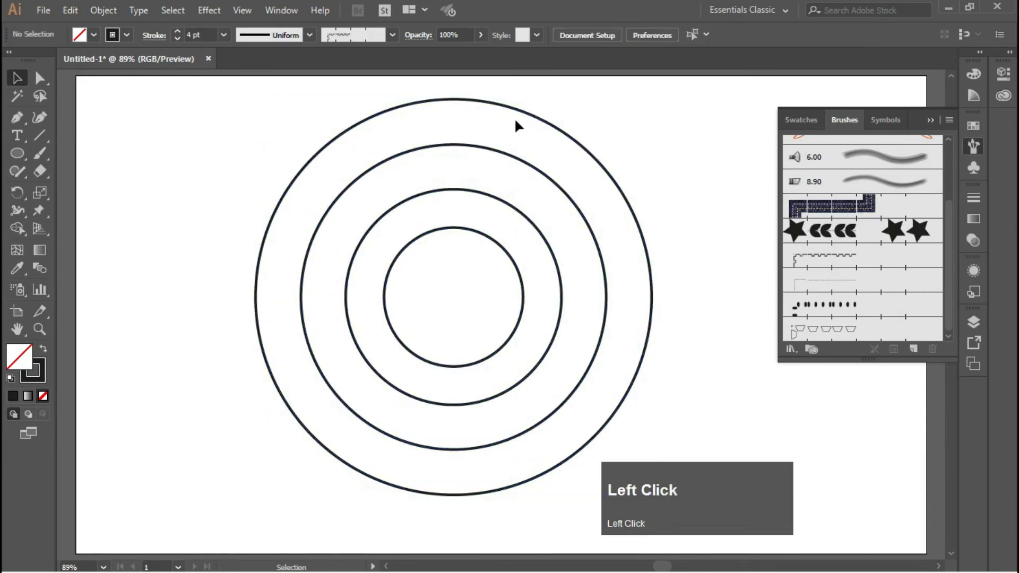
# Apply the trapezoid pattern brush to the outer circle and the thick bracketed-dash brush to the second circle.
pyautogui.click(529, 113)
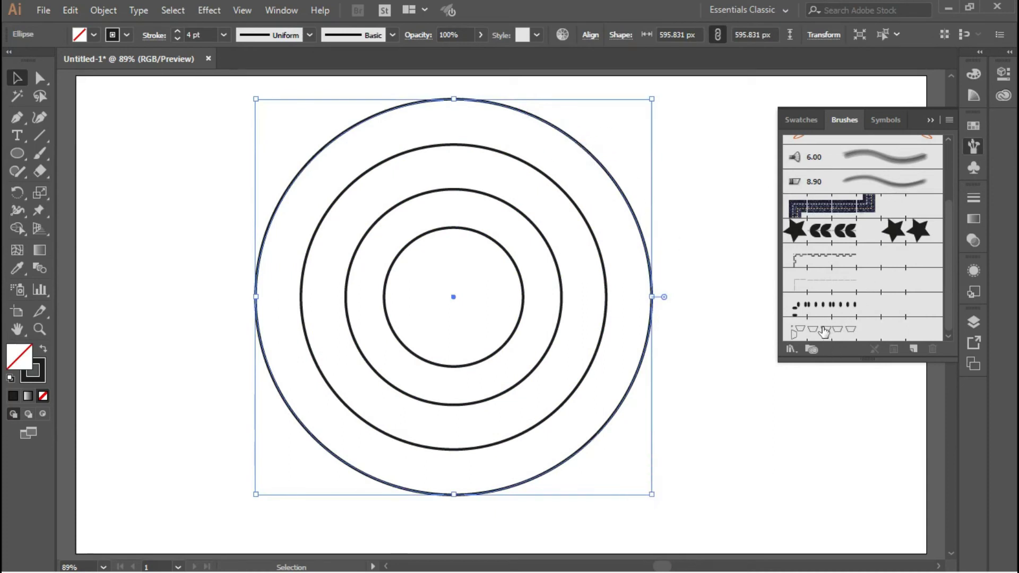
pyautogui.click(825, 331)
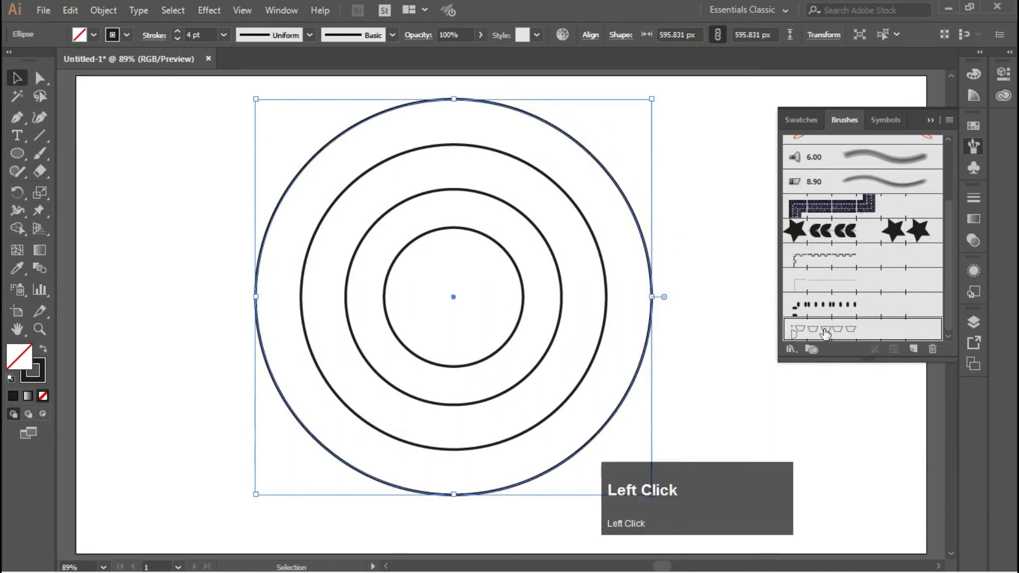
pyautogui.click(740, 244)
pyautogui.click(514, 159)
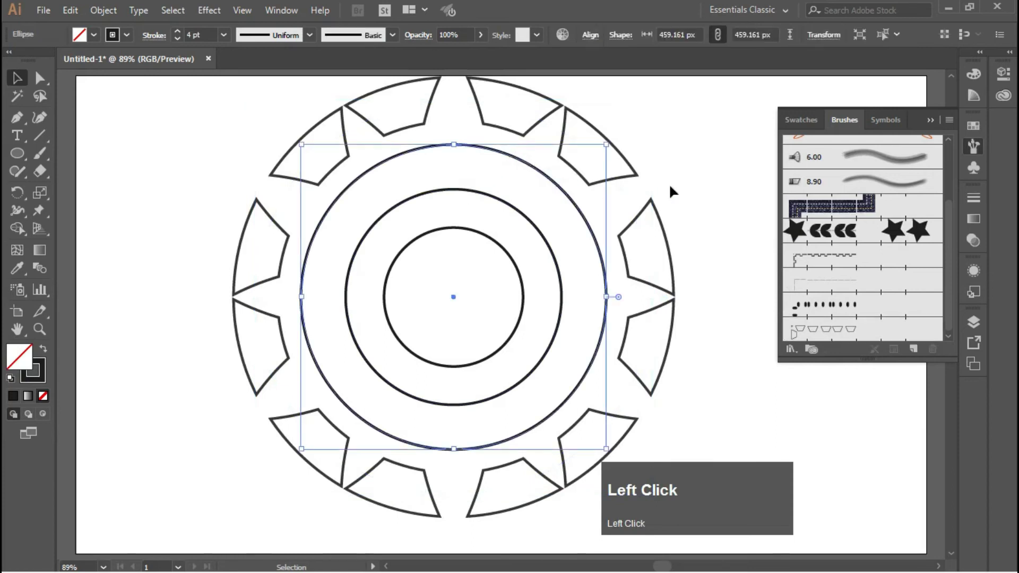
pyautogui.click(822, 258)
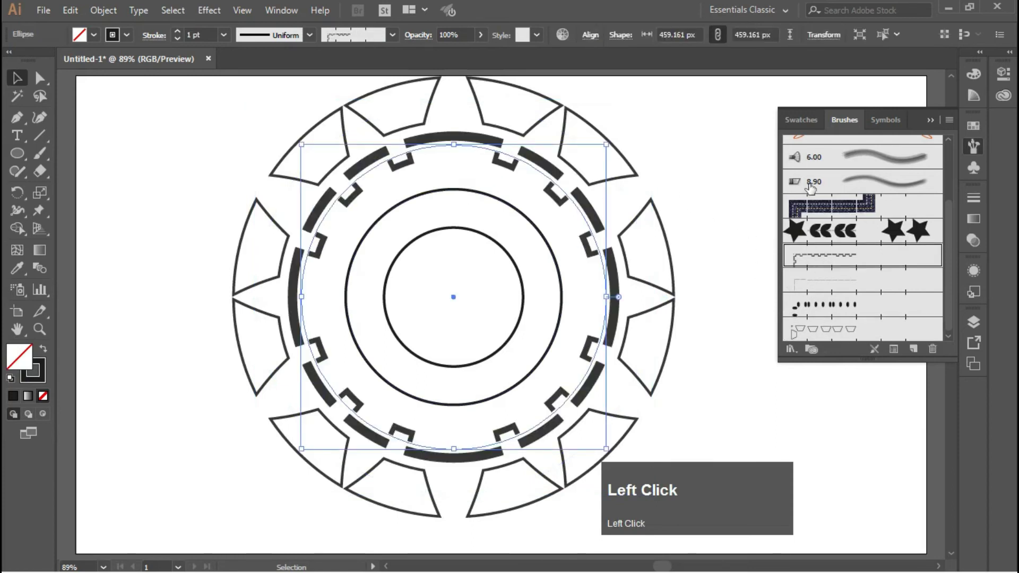
pyautogui.hotkey('ctrl', 'z')
# Apply the small rounded-rectangle brush to the third circle and the thin dashed-line brush to the innermost circle.
pyautogui.click(811, 306)
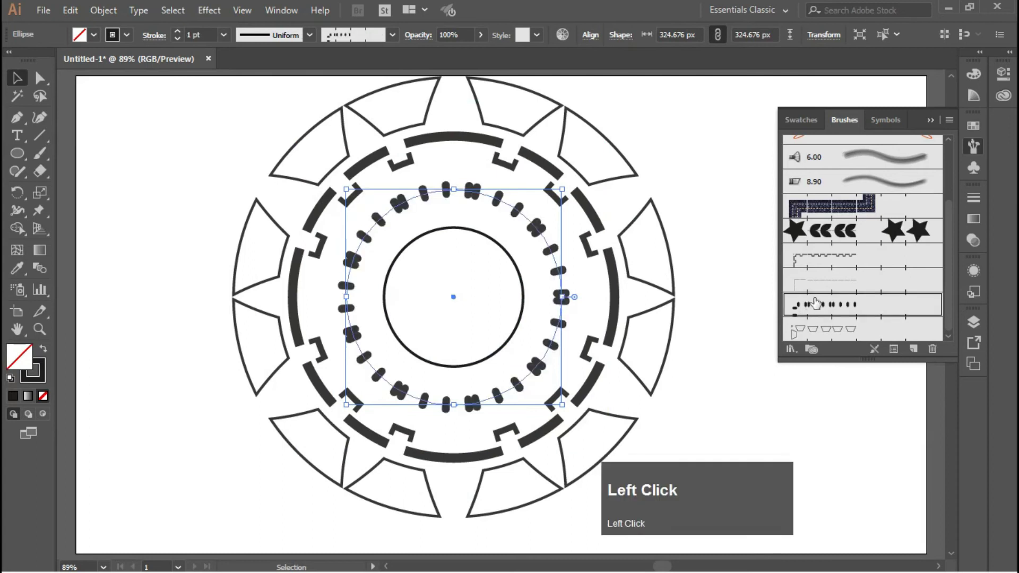
pyautogui.click(520, 285)
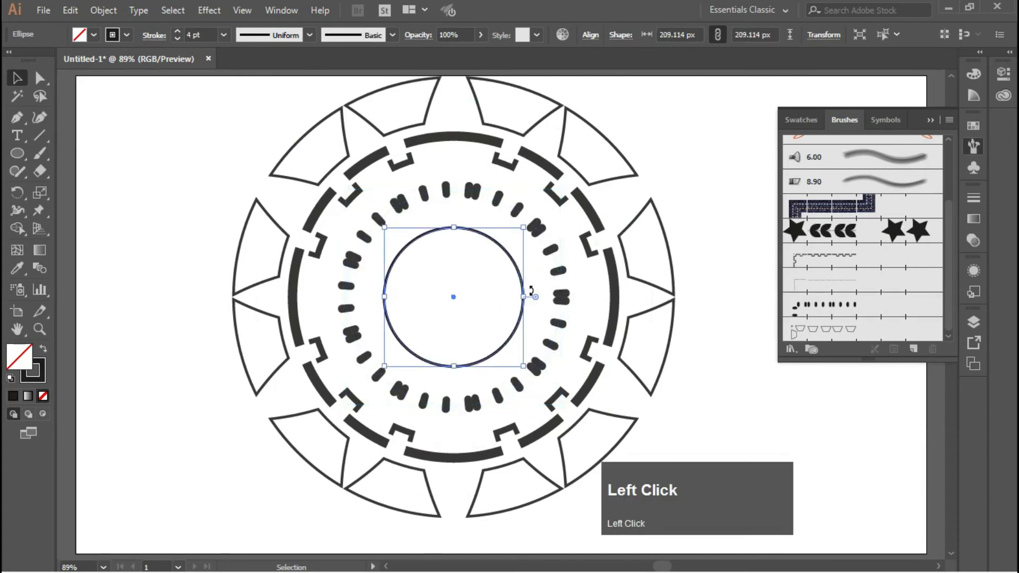
pyautogui.click(821, 287)
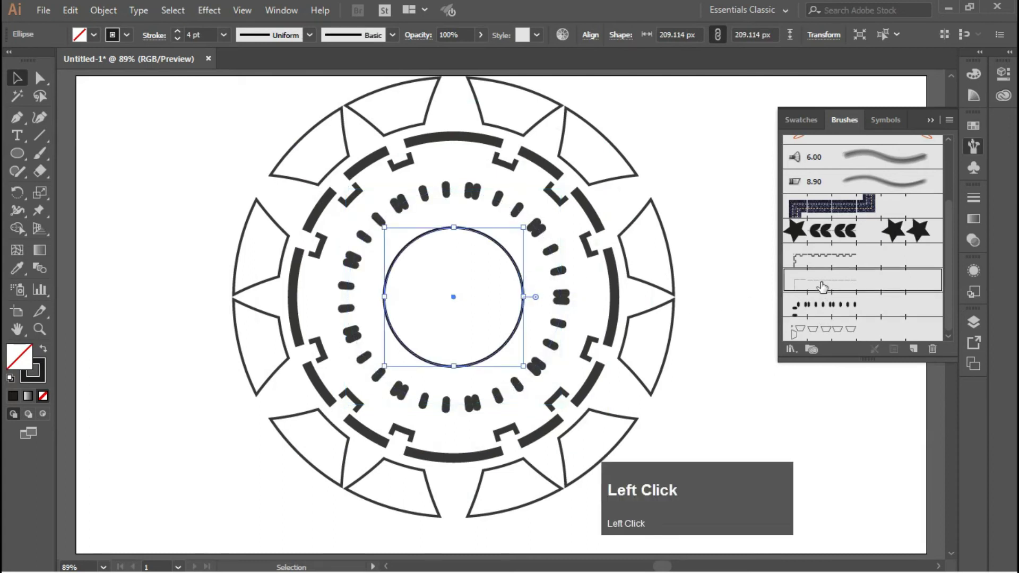
pyautogui.click(693, 211)
pyautogui.moveTo(199, 127); pyautogui.dragTo(572, 351)
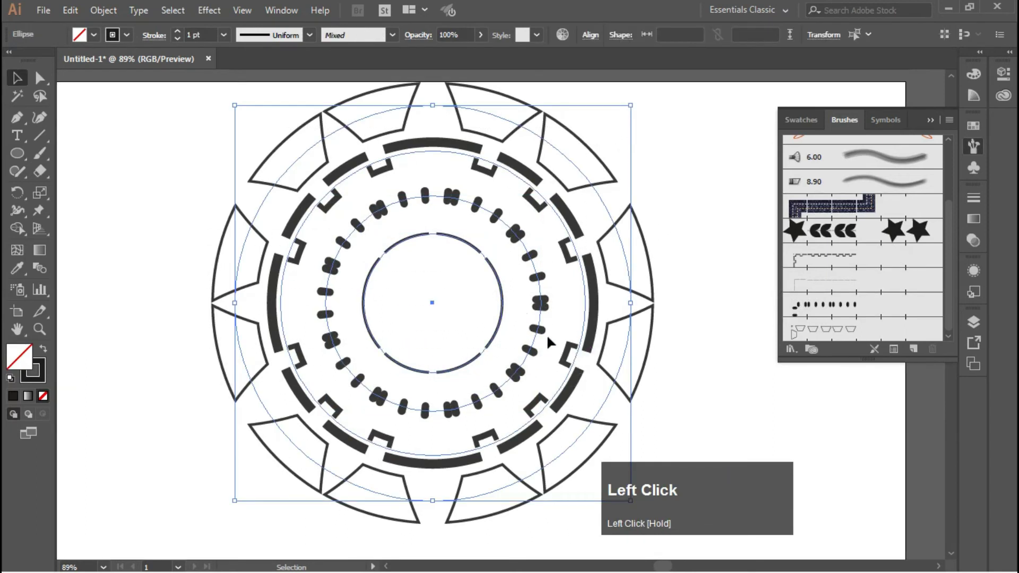
pyautogui.click(85, 186)
# Create a three-sided polygon with a 2.2472 px radius in the empty area beside the circular design.
pyautogui.moveTo(18, 154); pyautogui.dragTo(75, 203)
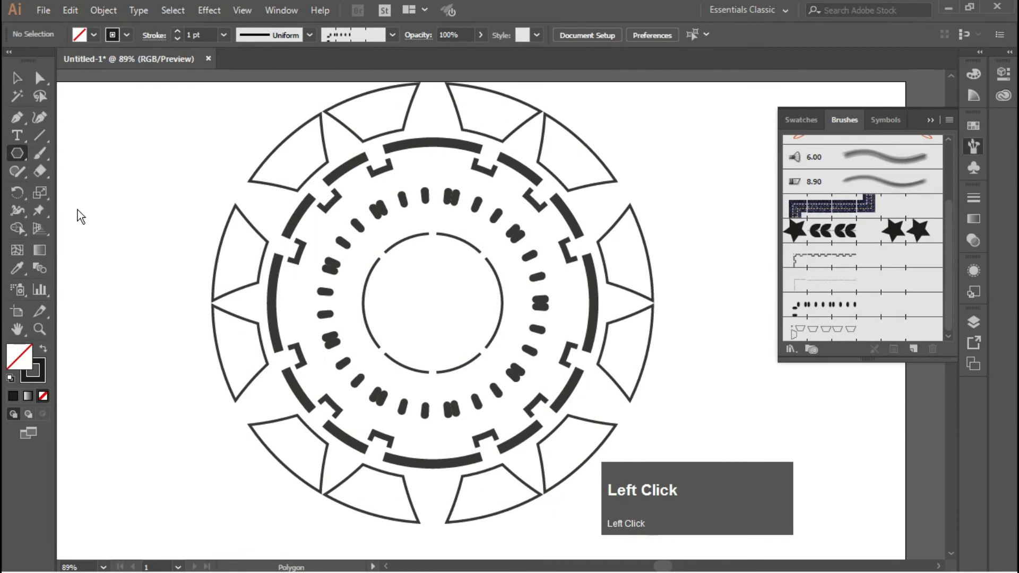
pyautogui.click(136, 200)
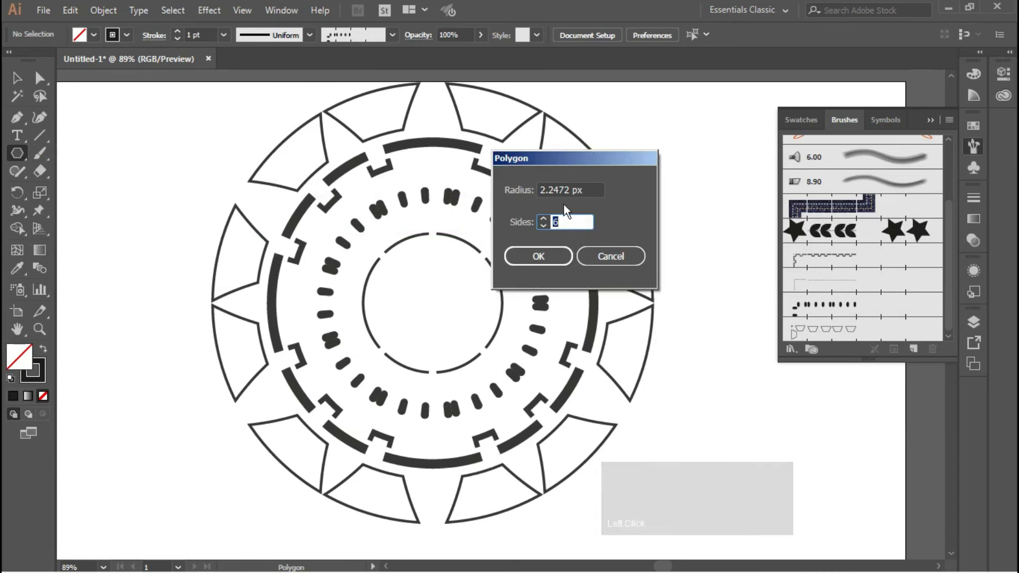
pyautogui.press('BackSpace')
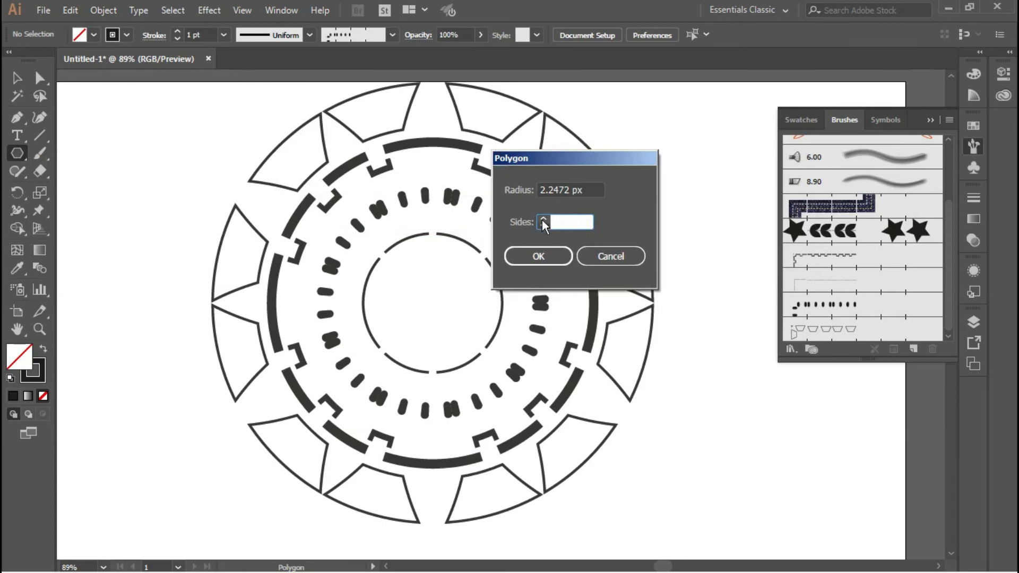
pyautogui.write('3')
pyautogui.click(538, 256)
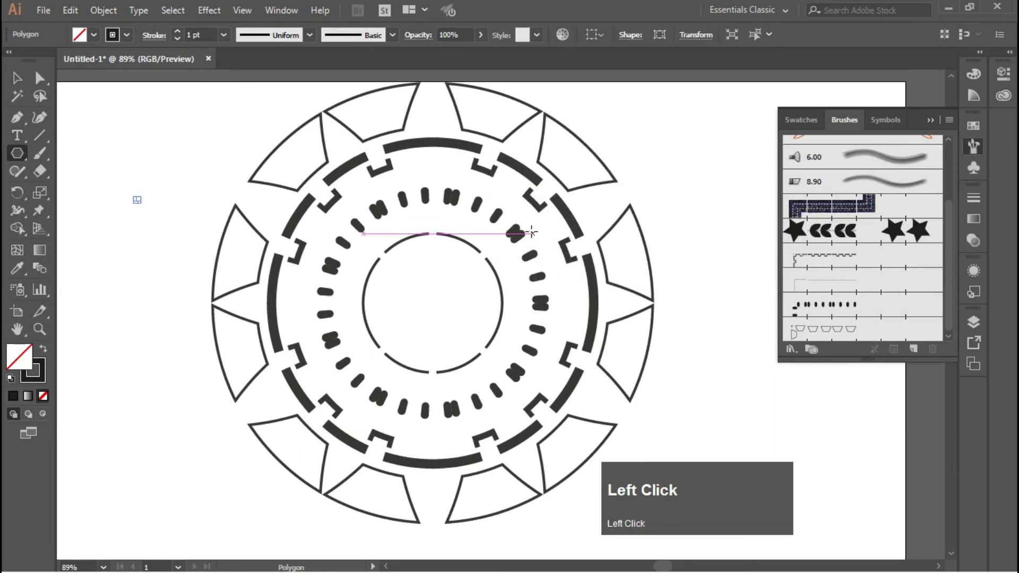
# Enlarge the tiny triangle proportionally so it can fit inside the innermost circle.
pyautogui.click(17, 78)
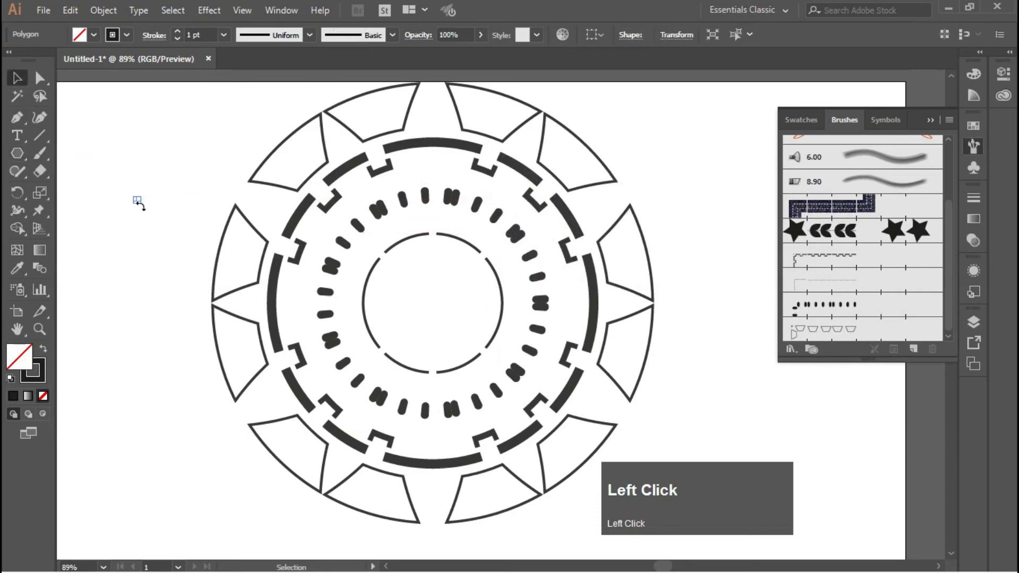
pyautogui.press('z')
pyautogui.moveTo(118, 187); pyautogui.dragTo(220, 258)
pyautogui.press('v')
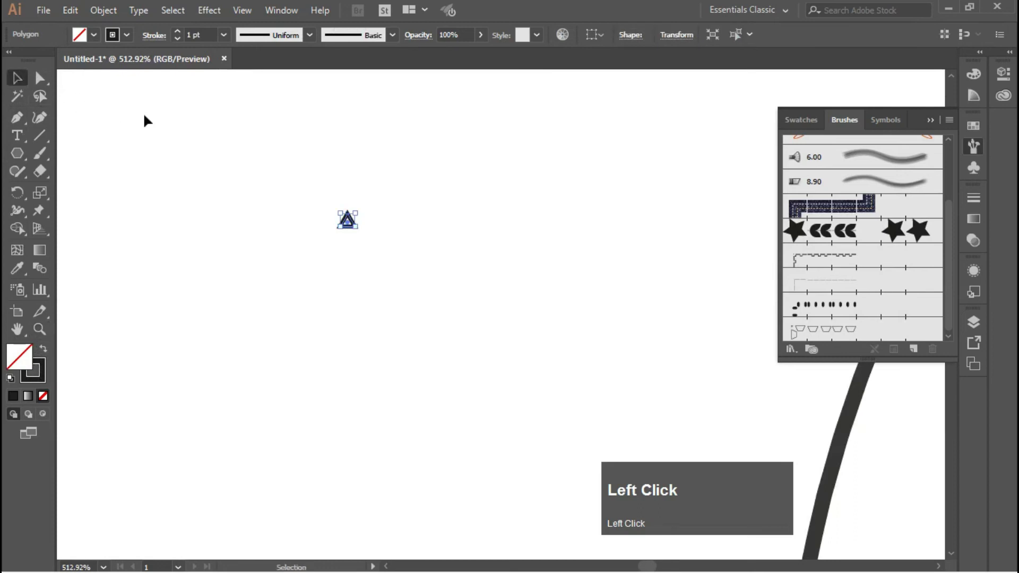
pyautogui.moveTo(359, 231); pyautogui.dragTo(547, 339)
pyautogui.press('space')
pyautogui.moveTo(582, 311); pyautogui.dragTo(371, 327)
pyautogui.moveTo(269, 319); pyautogui.dragTo(328, 354)
pyautogui.press('ctrl')
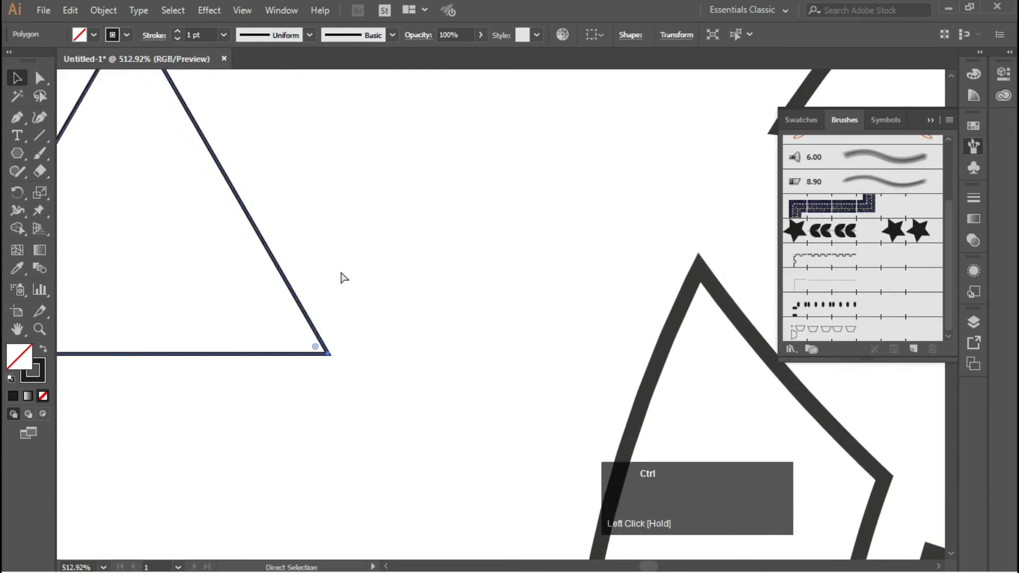
pyautogui.hotkey('ctrl', '0')
# Move the triangle to the center of the innermost circle and apply the thin dashed-line pattern brush to it.
pyautogui.moveTo(177, 191)
pyautogui.mouseDown()
pyautogui.moveTo(211, 192)
pyautogui.moveTo(452, 297)
pyautogui.moveTo(468, 284)
pyautogui.moveTo(497, 319)
pyautogui.mouseUp()
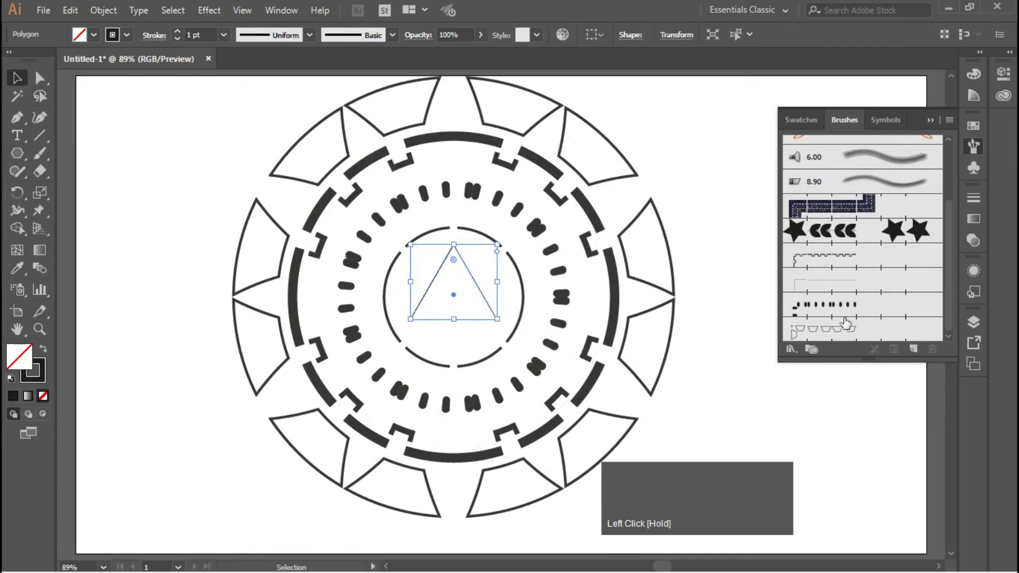
pyautogui.click(822, 281)
pyautogui.click(711, 260)
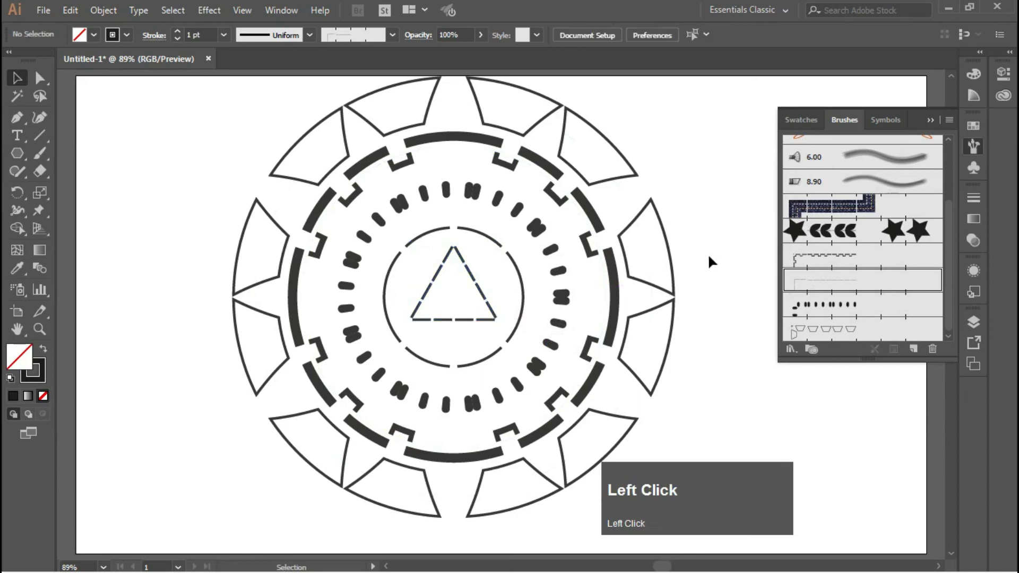
# Select the grouped circular artwork, and create a new landscape document of 1280 x 720 px.
pyautogui.click(614, 232)
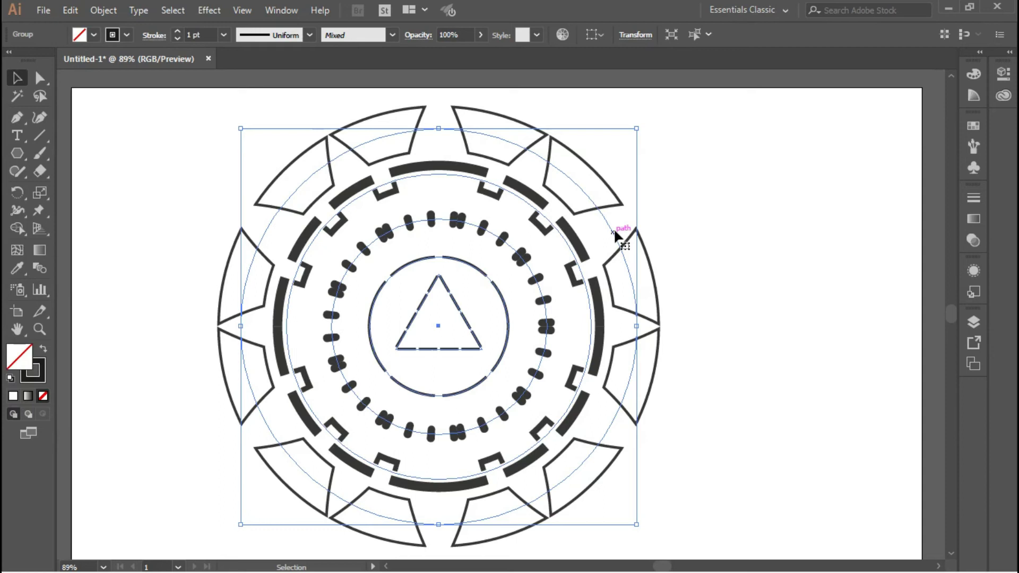
pyautogui.hotkey('ctrl', 'n')
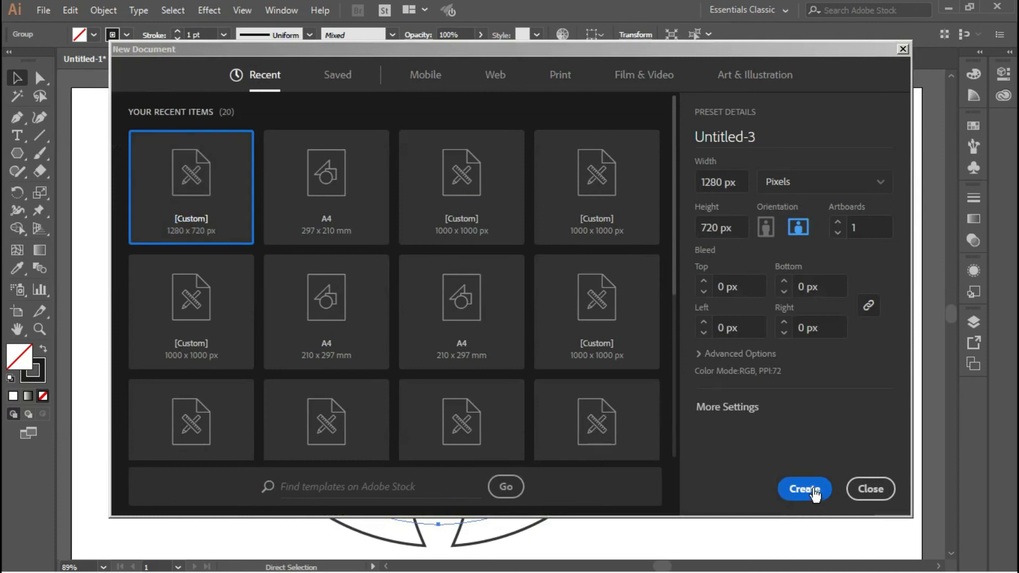
pyautogui.click(812, 491)
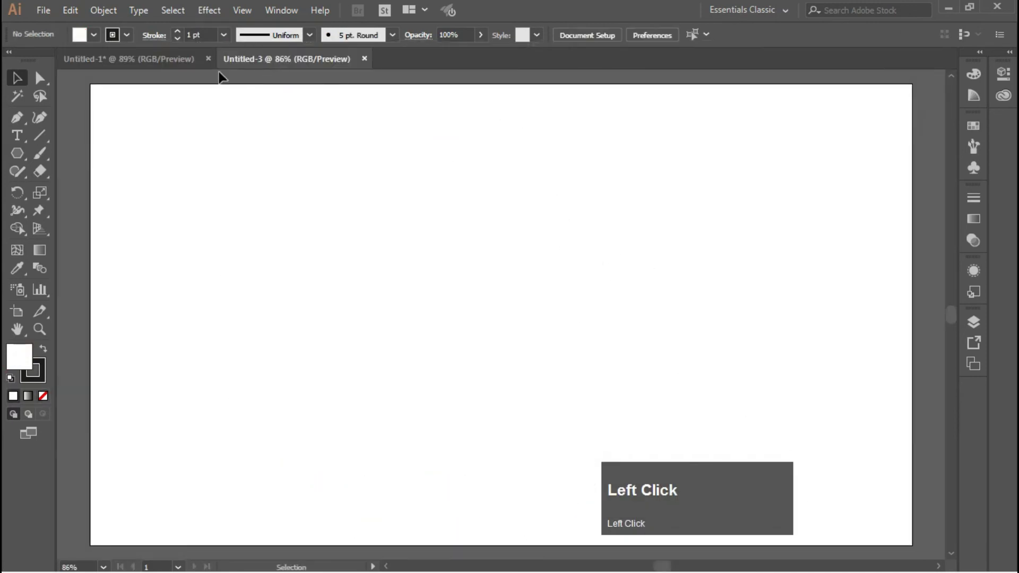
# Draw a rectangle covering the whole artboard and fill it with a white-to-black linear gradient at 0°.
pyautogui.click(17, 153)
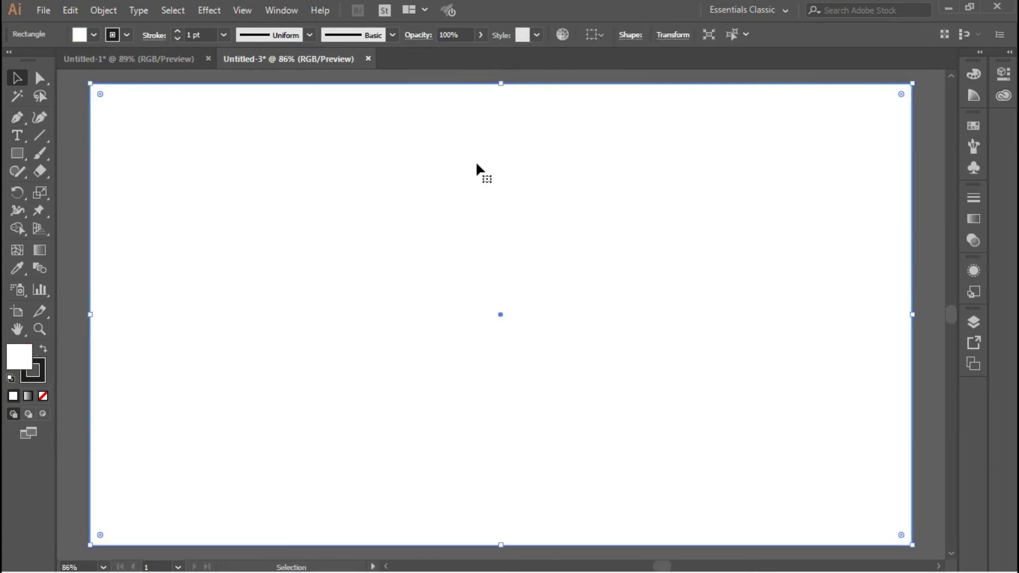
pyautogui.click(973, 219)
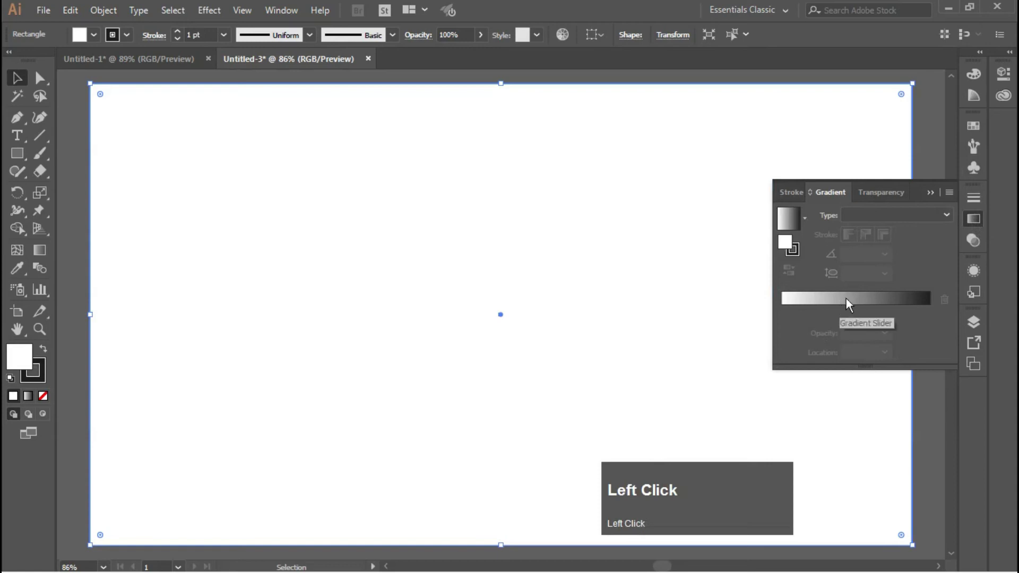
pyautogui.click(845, 301)
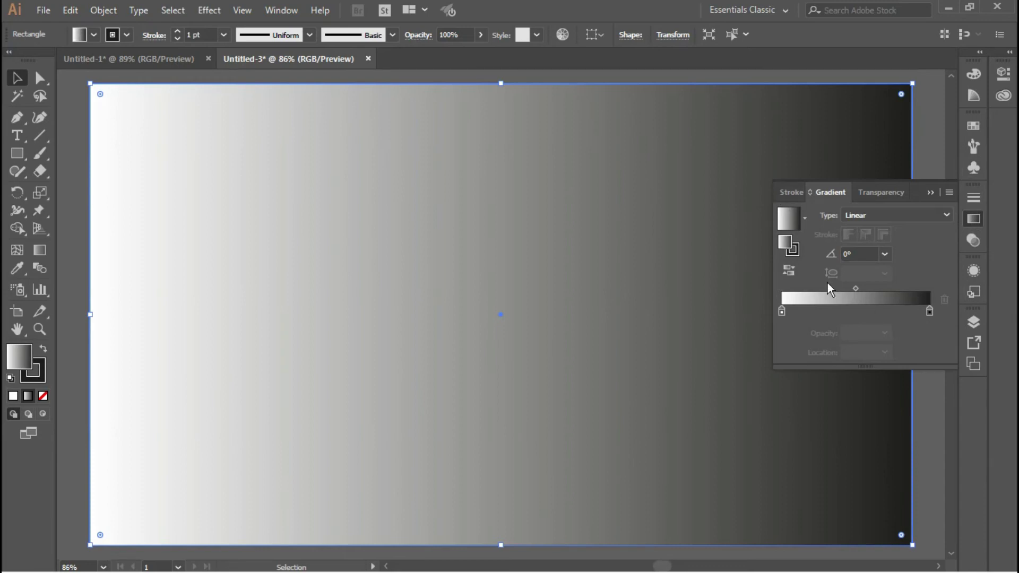
# Recolor the gradient's black stop with the dark red swatch and move the white stop to about 53%.
pyautogui.doubleClick(929, 311)
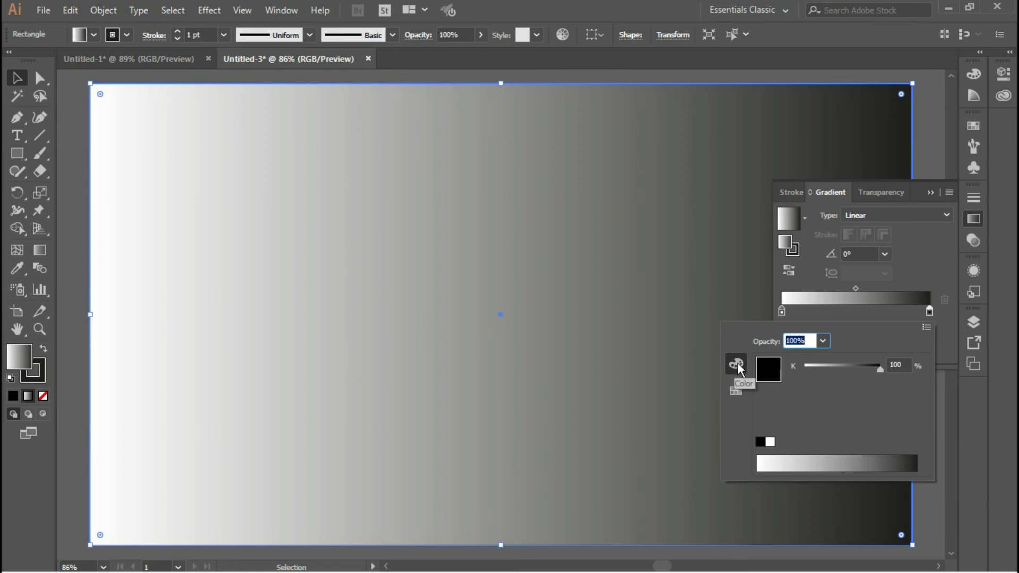
pyautogui.click(736, 391)
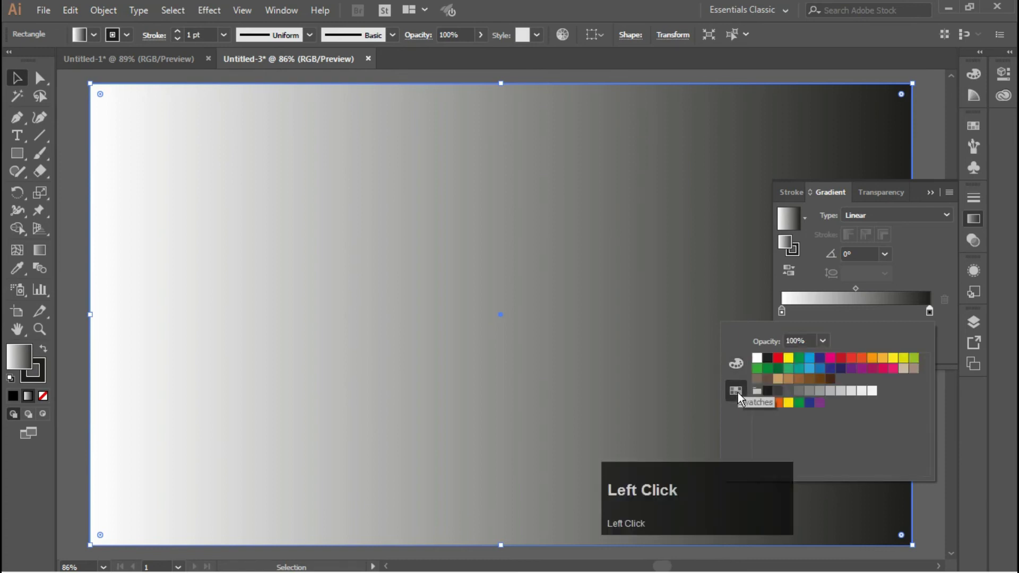
pyautogui.click(840, 357)
pyautogui.moveTo(782, 310); pyautogui.dragTo(860, 317)
# Duplicate the red end stop at the gradient's 0% location and set the gradient angle to 90°.
pyautogui.click(928, 313)
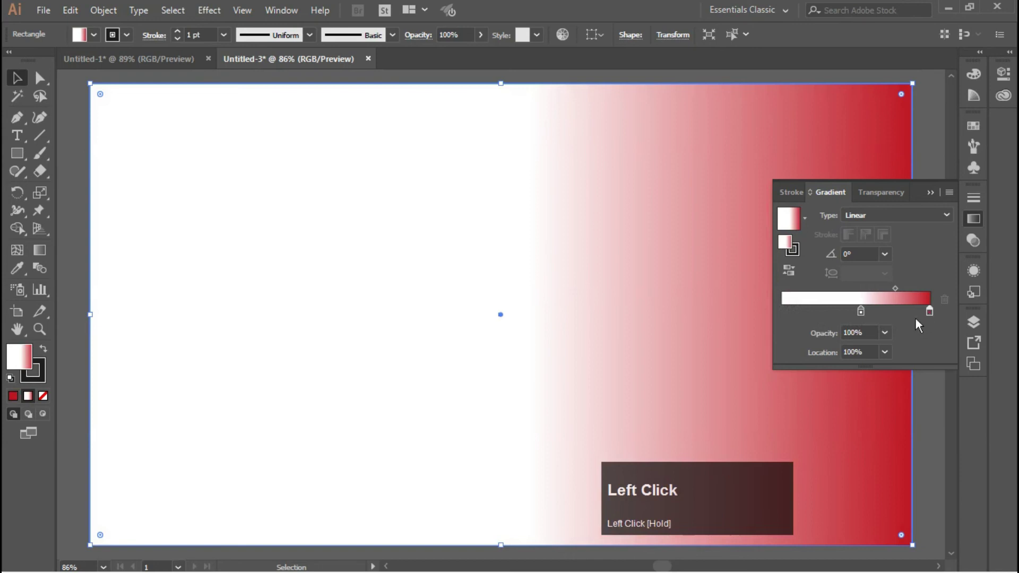
pyautogui.click(928, 312)
pyautogui.moveTo(927, 311); pyautogui.dragTo(769, 316)
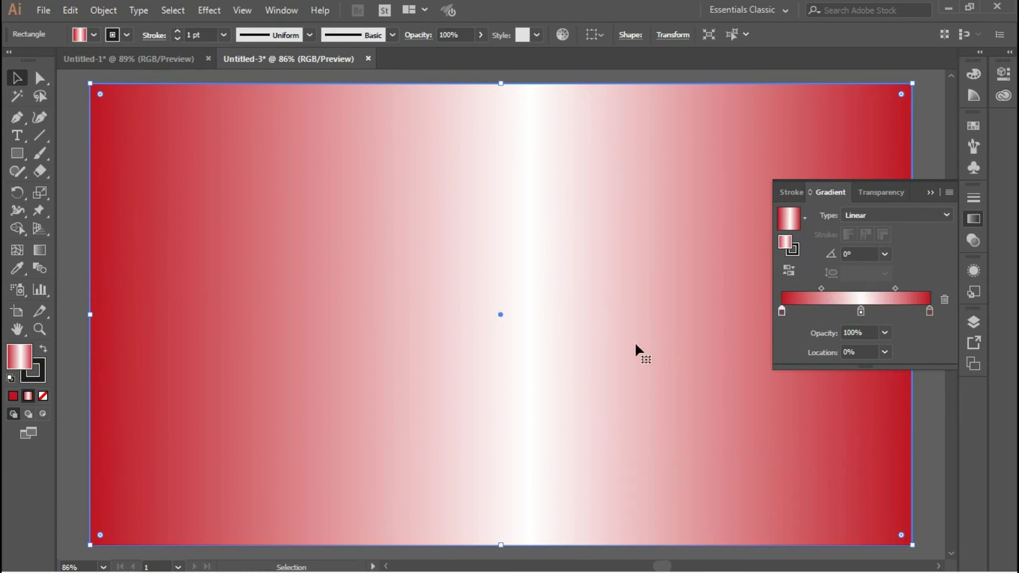
pyautogui.click(884, 254)
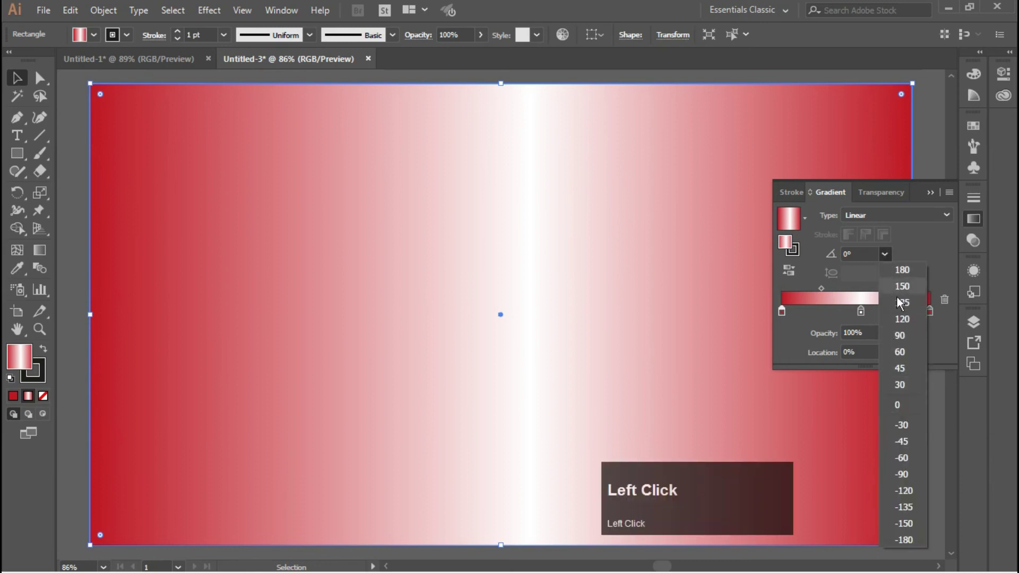
pyautogui.click(899, 336)
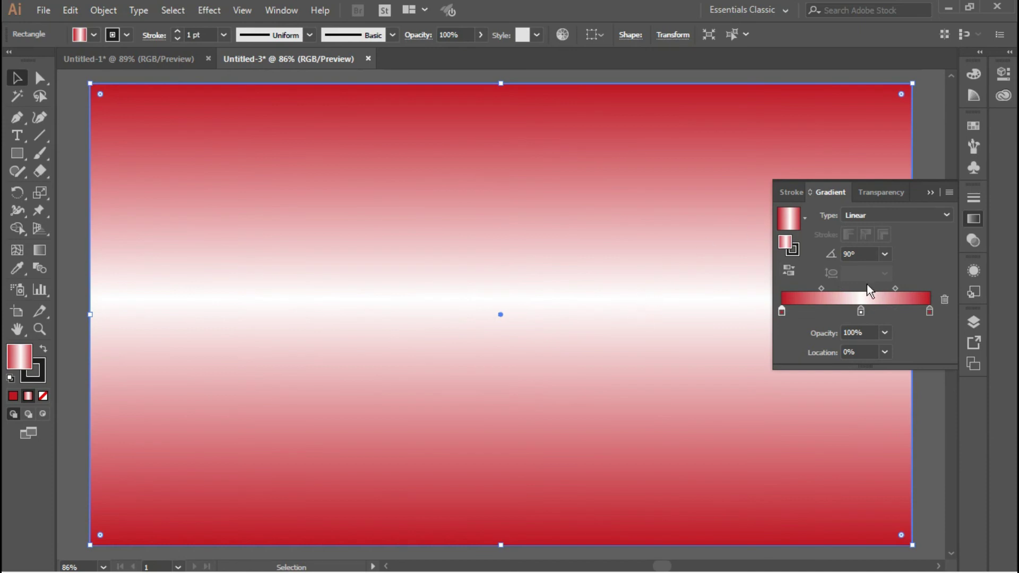
# Change the middle white gradient stop to orange in RGB mode, with values 255, 166, 89.
pyautogui.click(860, 312)
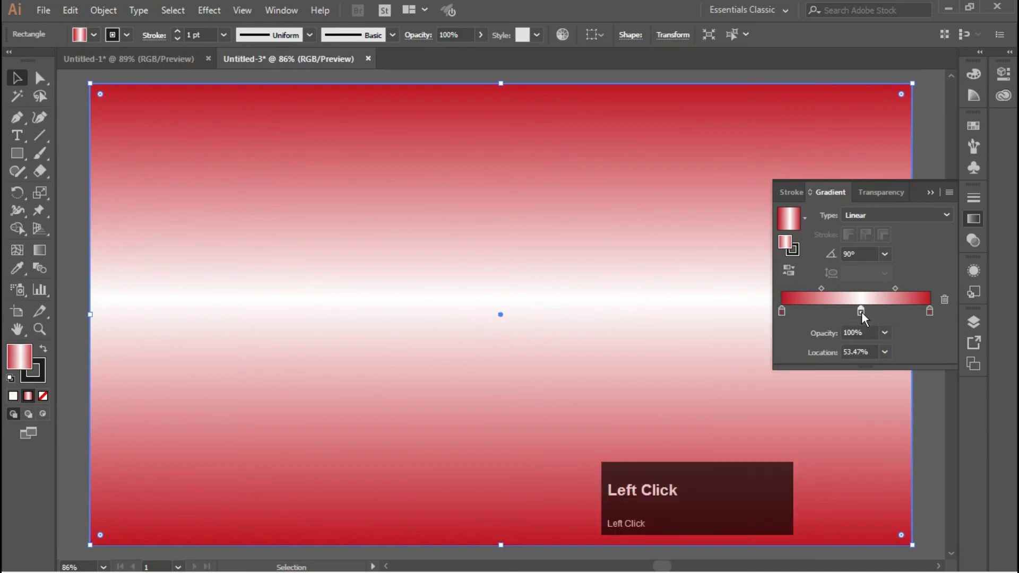
pyautogui.doubleClick(861, 311)
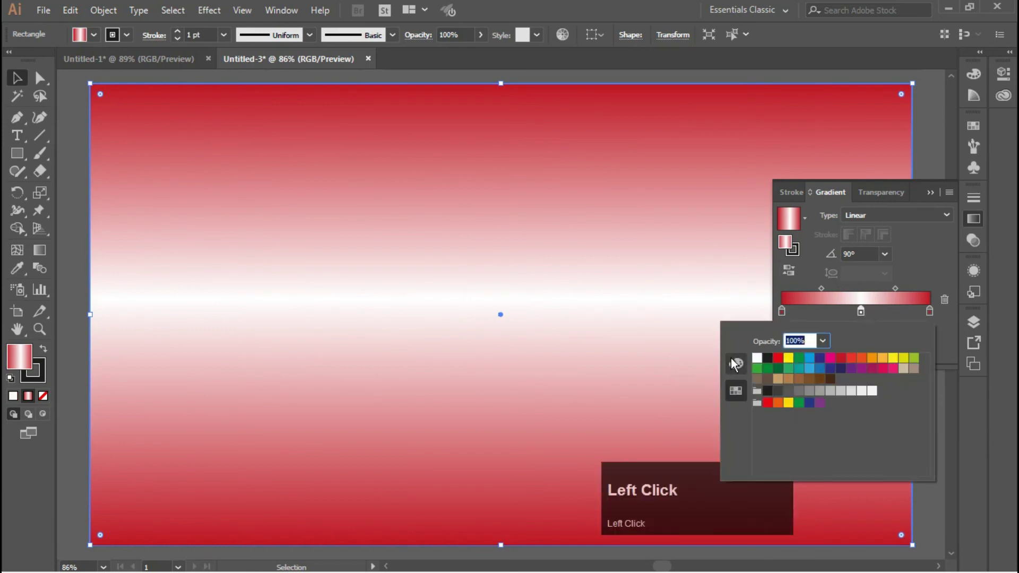
pyautogui.click(736, 364)
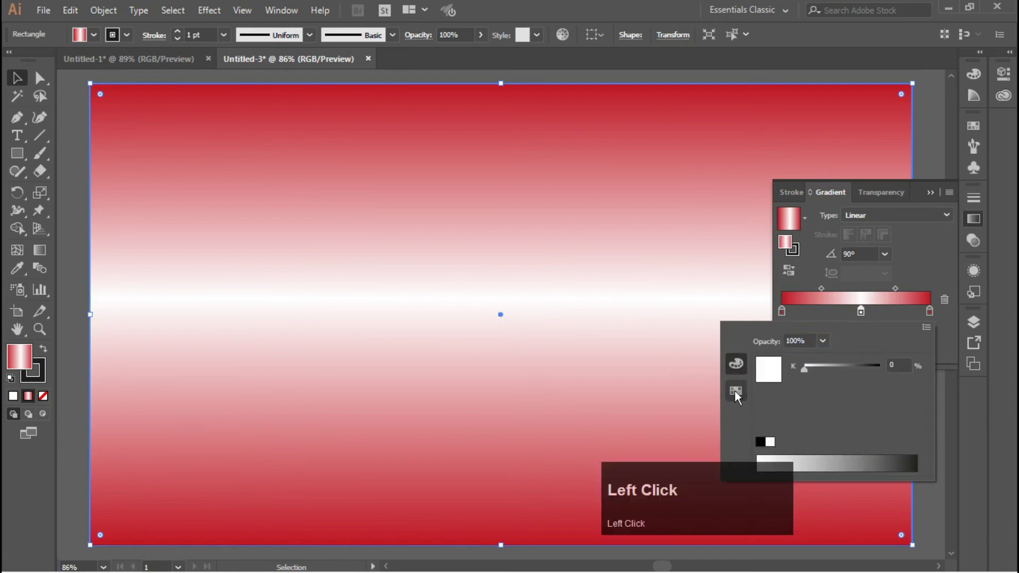
pyautogui.click(927, 327)
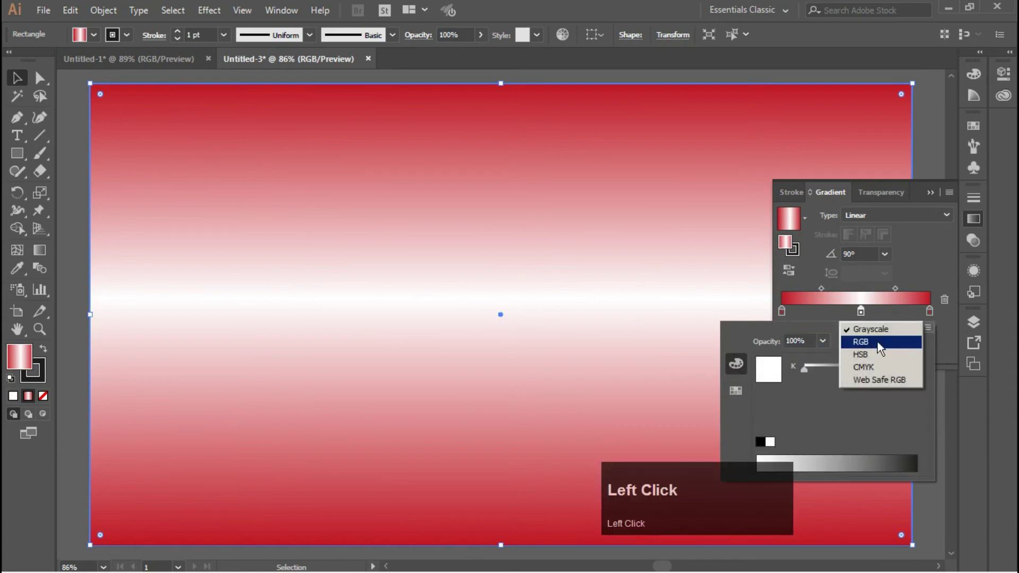
pyautogui.click(850, 401)
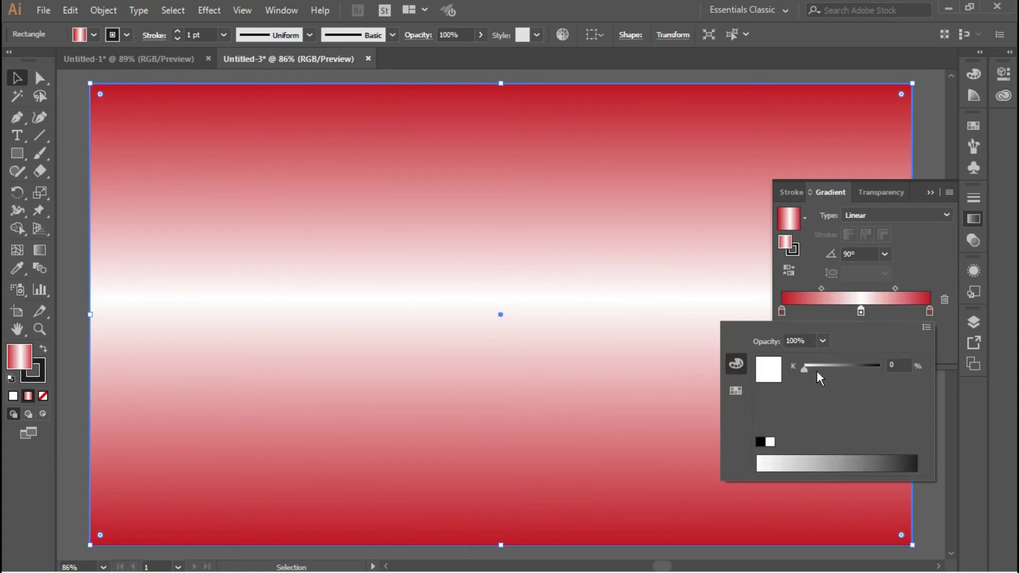
pyautogui.click(924, 326)
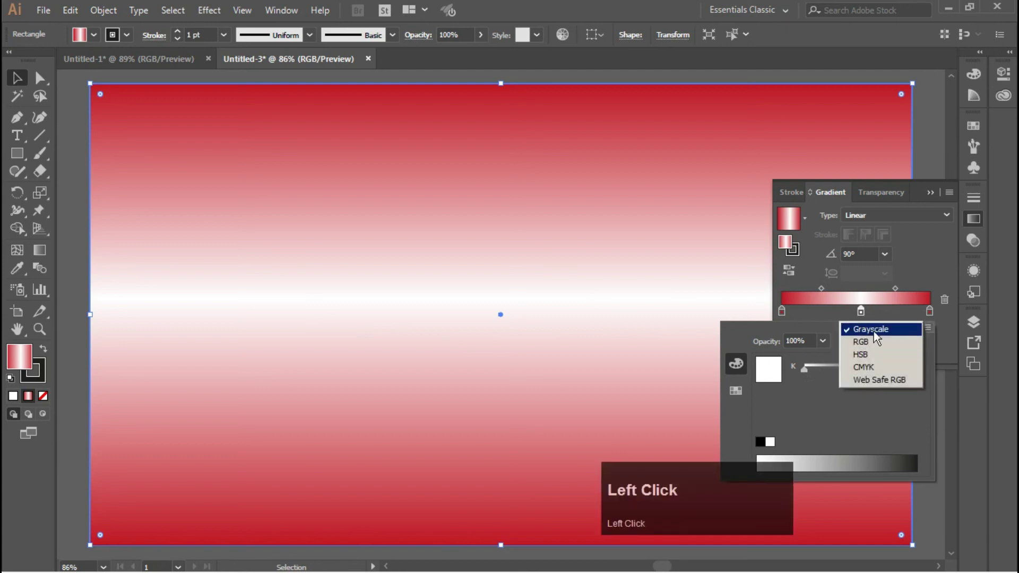
pyautogui.click(863, 342)
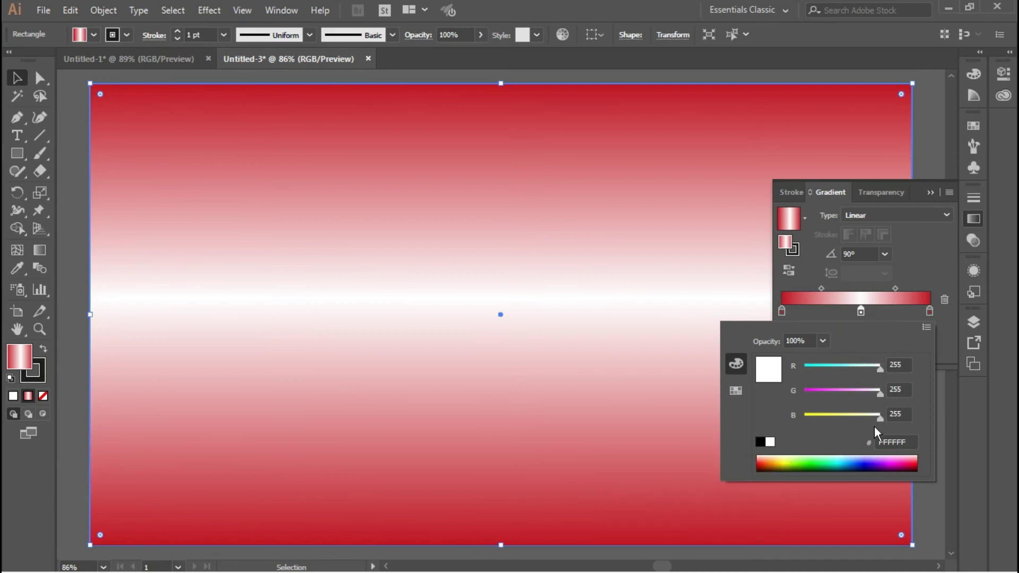
pyautogui.moveTo(876, 419); pyautogui.dragTo(831, 419)
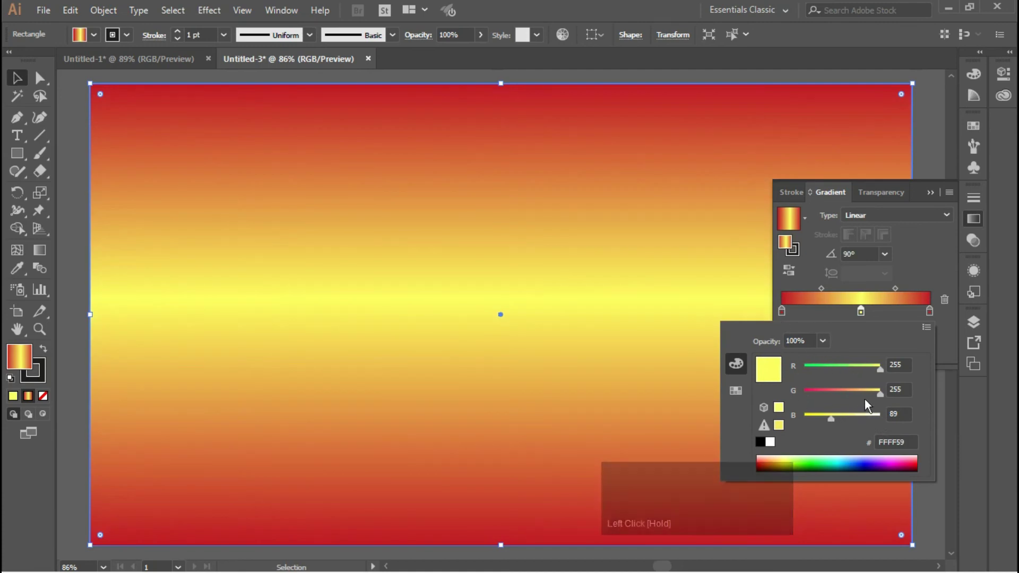
pyautogui.click(879, 395)
pyautogui.moveTo(880, 395); pyautogui.dragTo(855, 392)
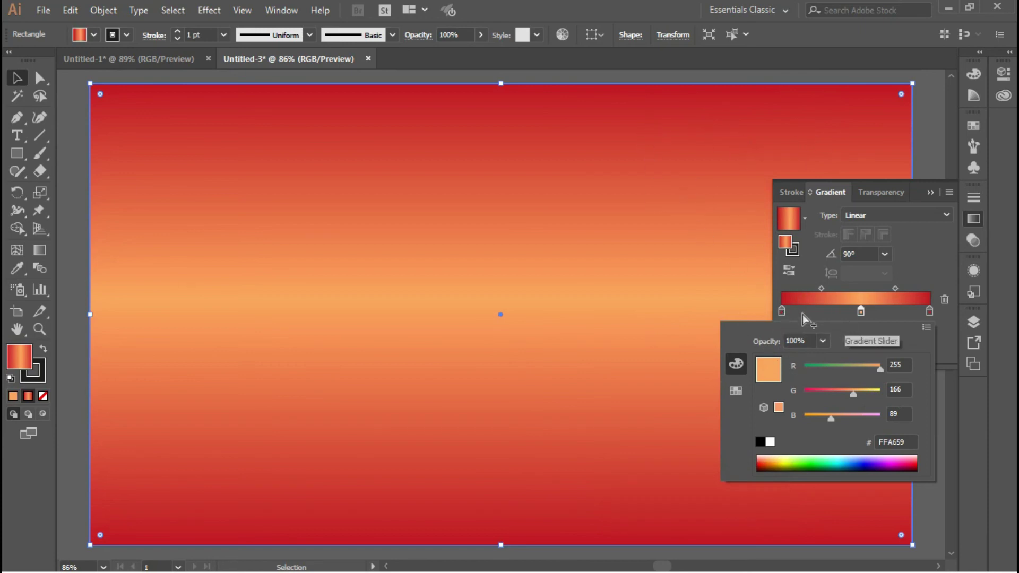
# Darken the red gradient stop at 0% to RGB 128, 32, 34.
pyautogui.click(784, 313)
pyautogui.doubleClick(783, 312)
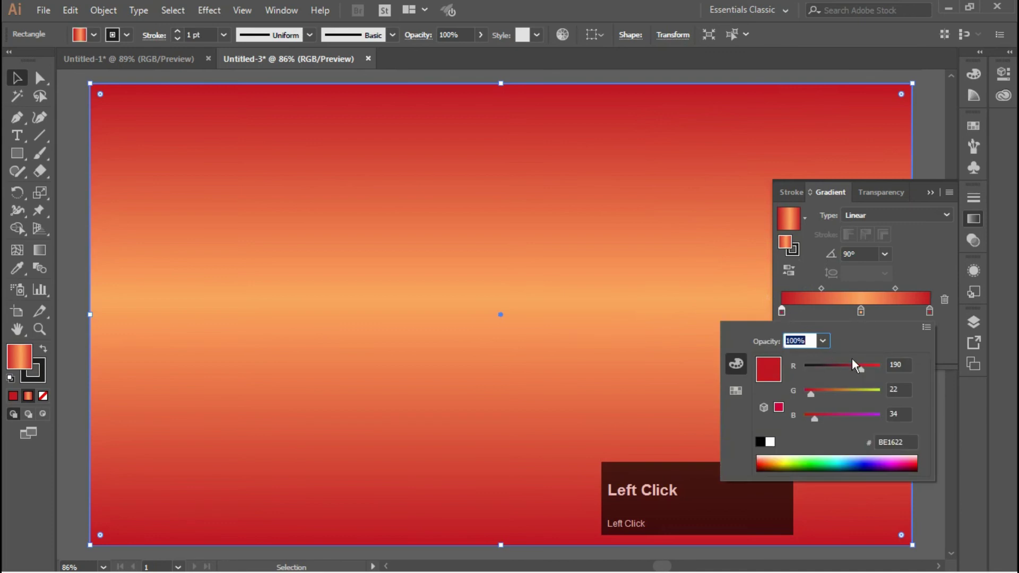
pyautogui.moveTo(859, 371); pyautogui.dragTo(845, 371)
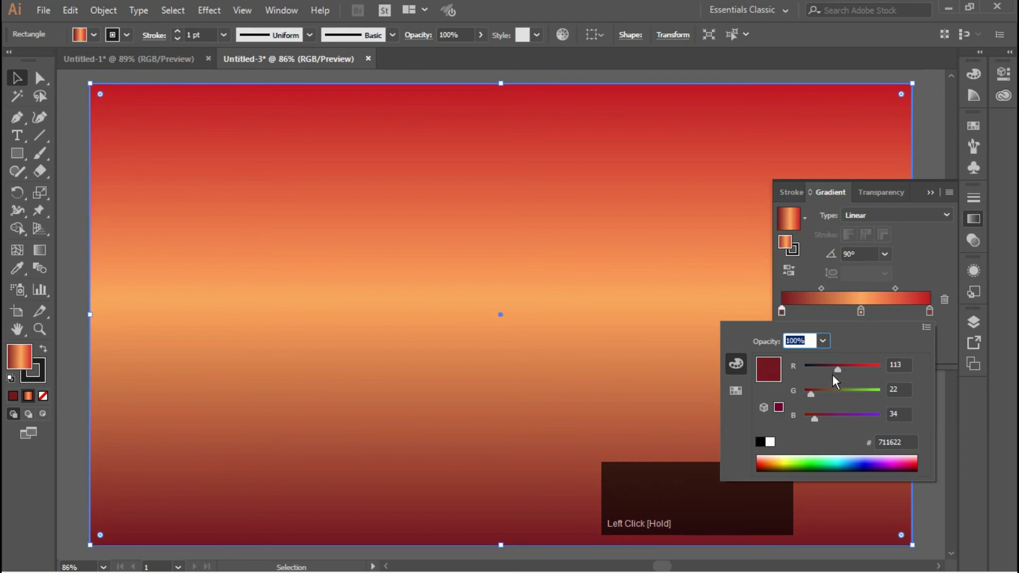
pyautogui.moveTo(835, 369); pyautogui.dragTo(845, 370)
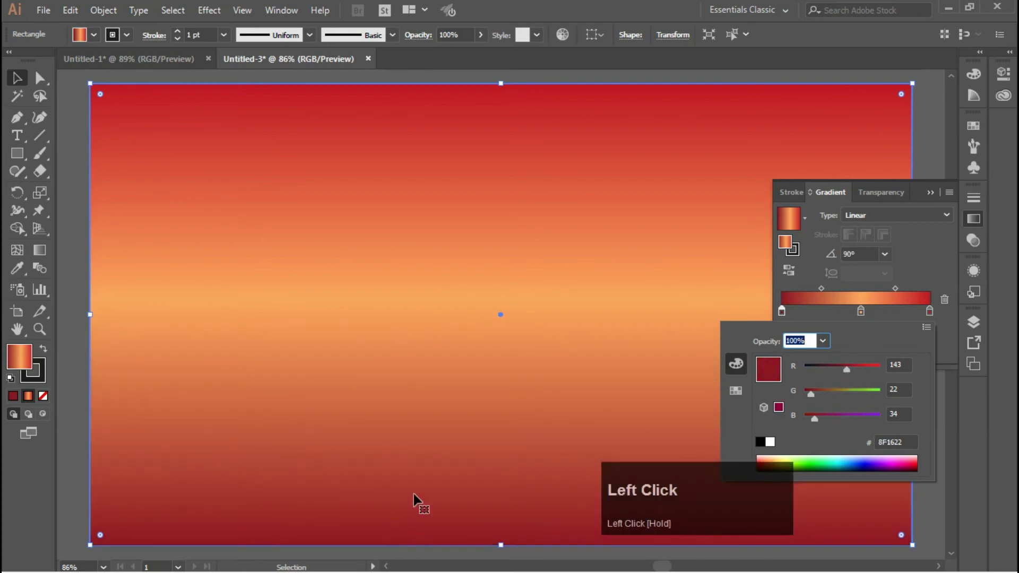
pyautogui.moveTo(842, 370); pyautogui.dragTo(815, 391)
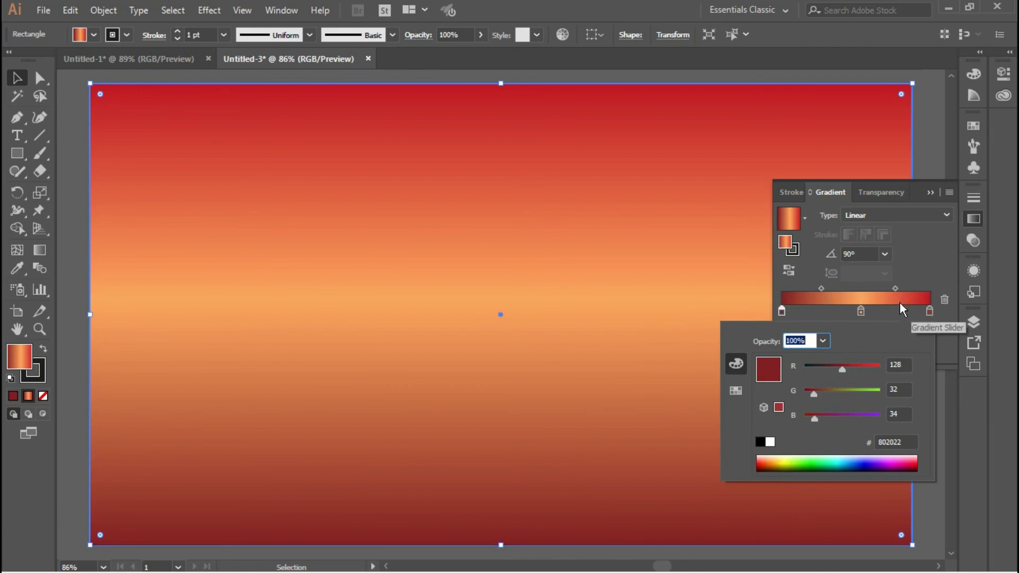
# Replace the bright red stop at 100% with a duplicate of the dark red 0% stop, and close the gradient settings.
pyautogui.click(930, 275)
pyautogui.click(930, 312)
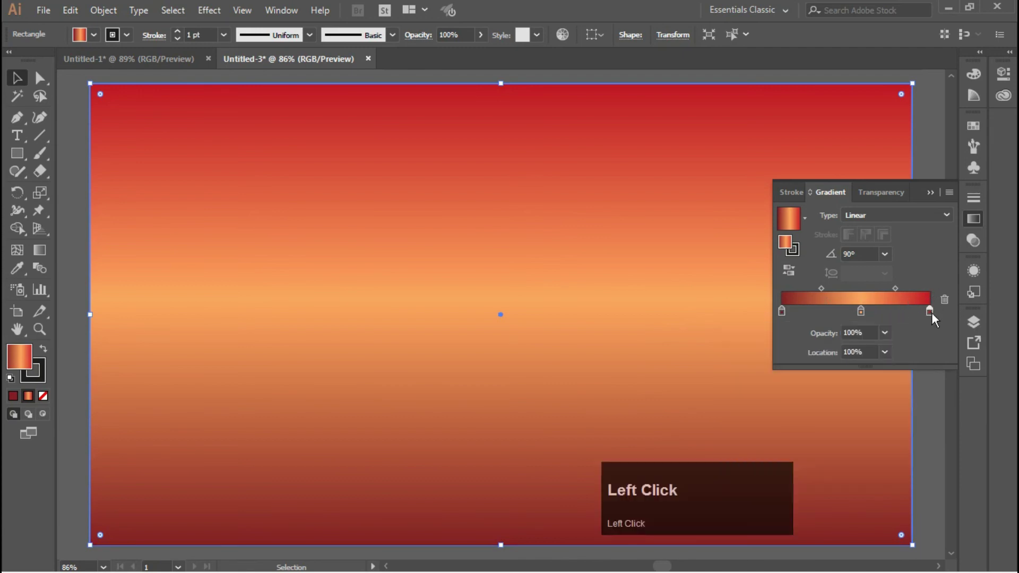
pyautogui.moveTo(931, 311); pyautogui.dragTo(794, 316)
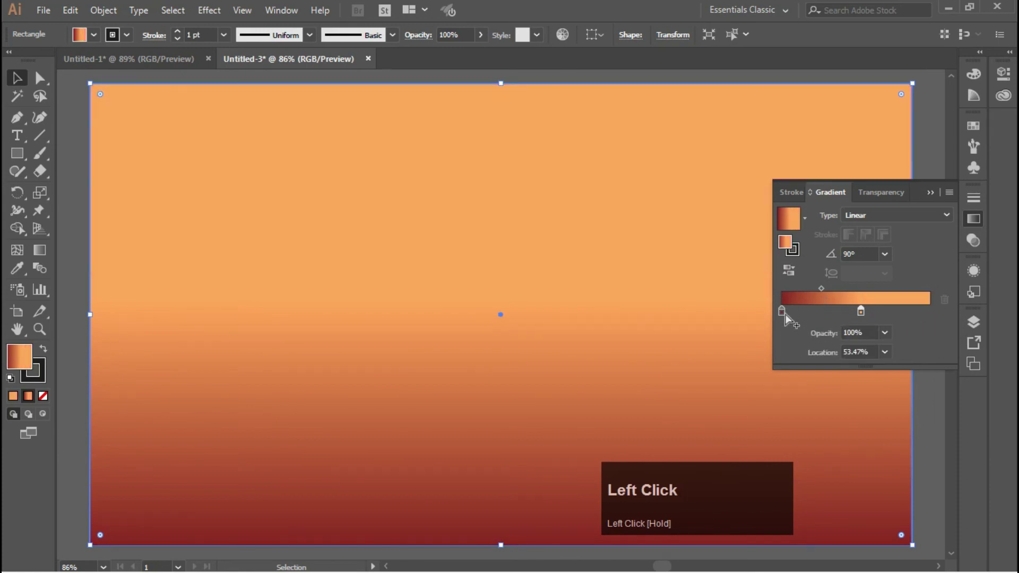
pyautogui.click(782, 310)
pyautogui.moveTo(781, 310); pyautogui.dragTo(929, 313)
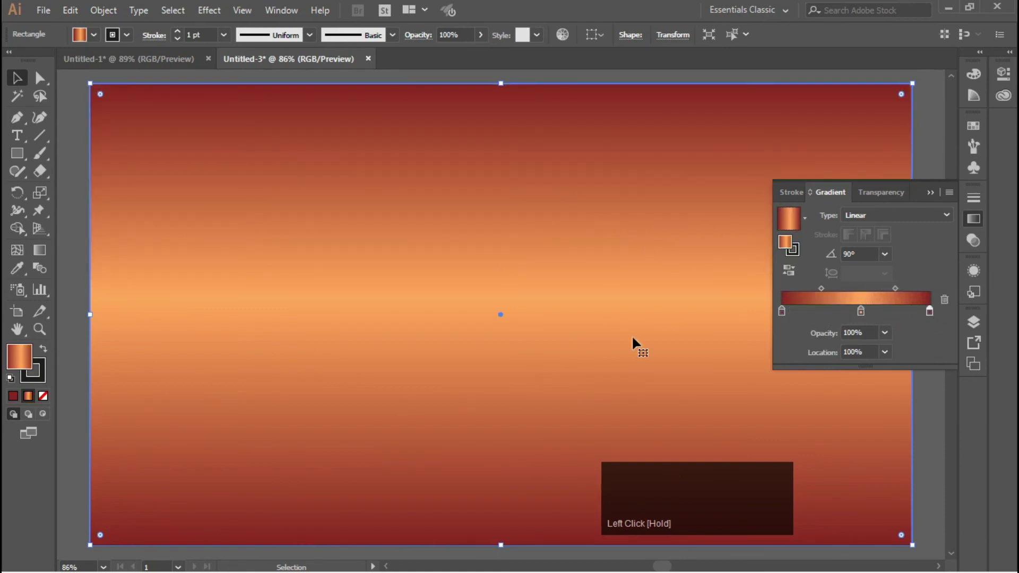
pyautogui.click(931, 193)
pyautogui.click(928, 184)
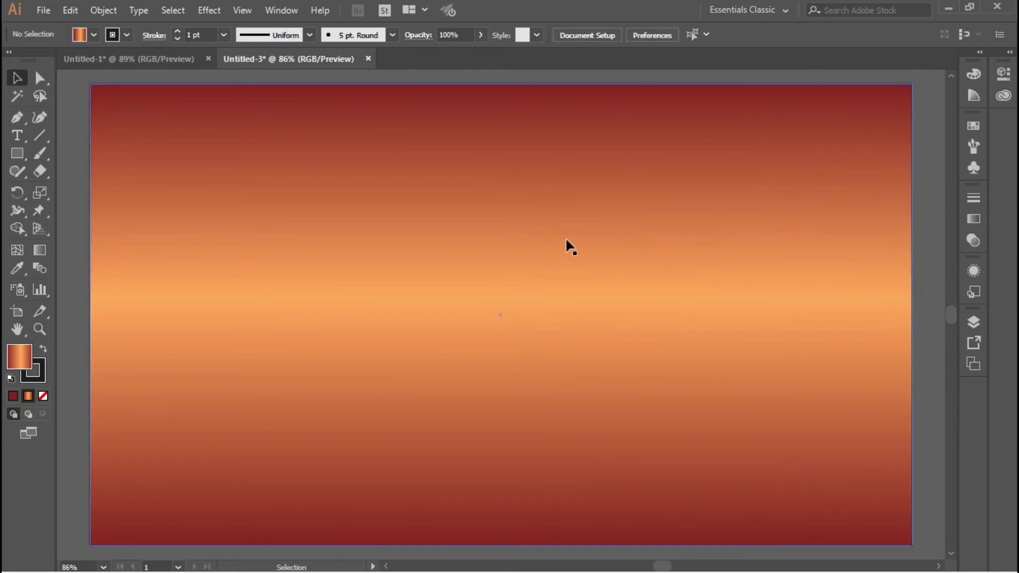
# Lock the gradient background rectangle.
pyautogui.click(583, 226)
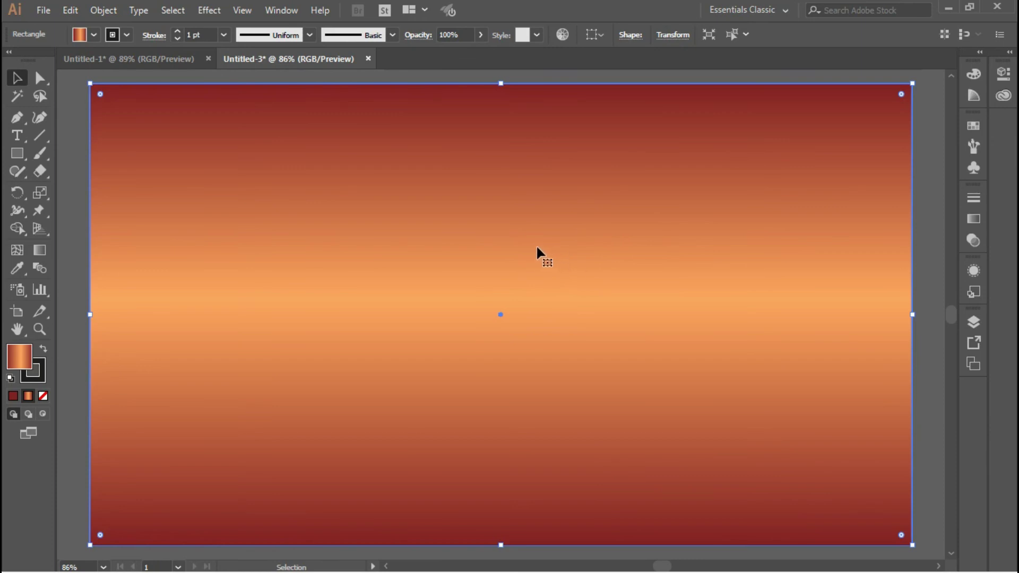
pyautogui.hotkey('ctrl', '2')
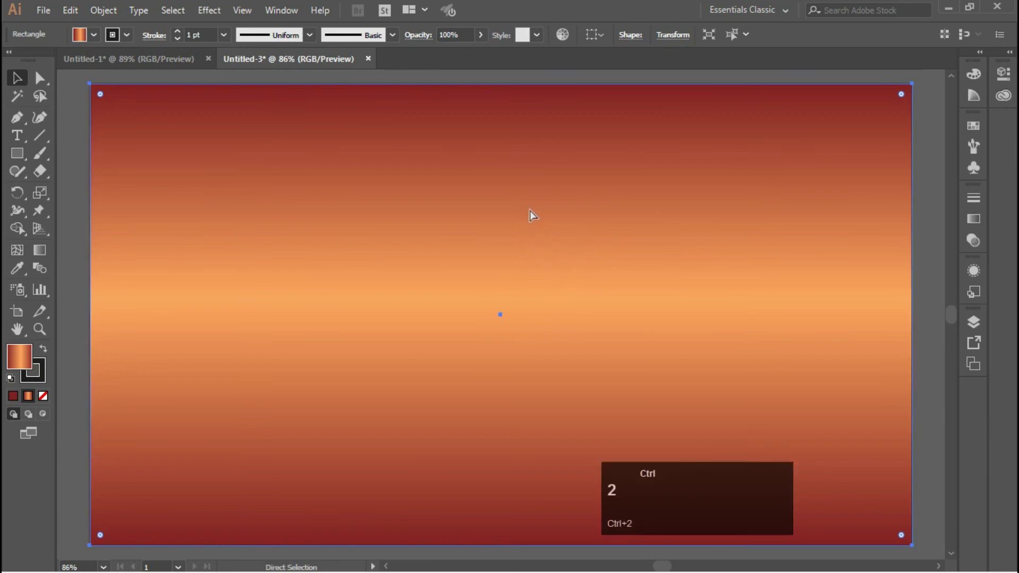
pyautogui.click(543, 225)
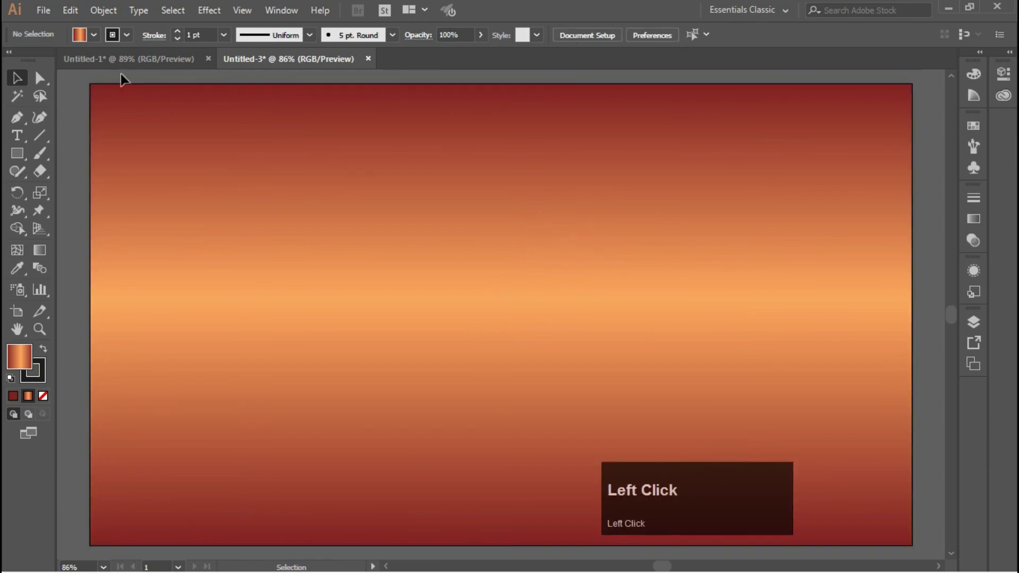
# Copy the grouped circular artwork from the Untitled-1 document and paste it onto the gradient background in Untitled-3.
pyautogui.click(165, 59)
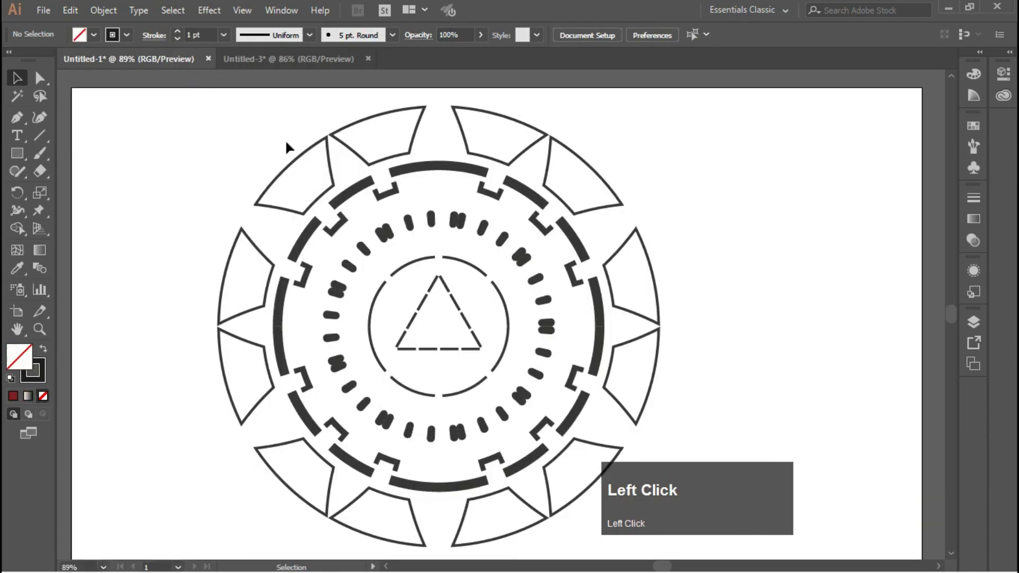
pyautogui.moveTo(285, 142)
pyautogui.mouseDown()
pyautogui.moveTo(565, 391)
pyautogui.moveTo(654, 515)
pyautogui.moveTo(648, 498)
pyautogui.mouseUp()
pyautogui.hotkey('ctrl', 'c')
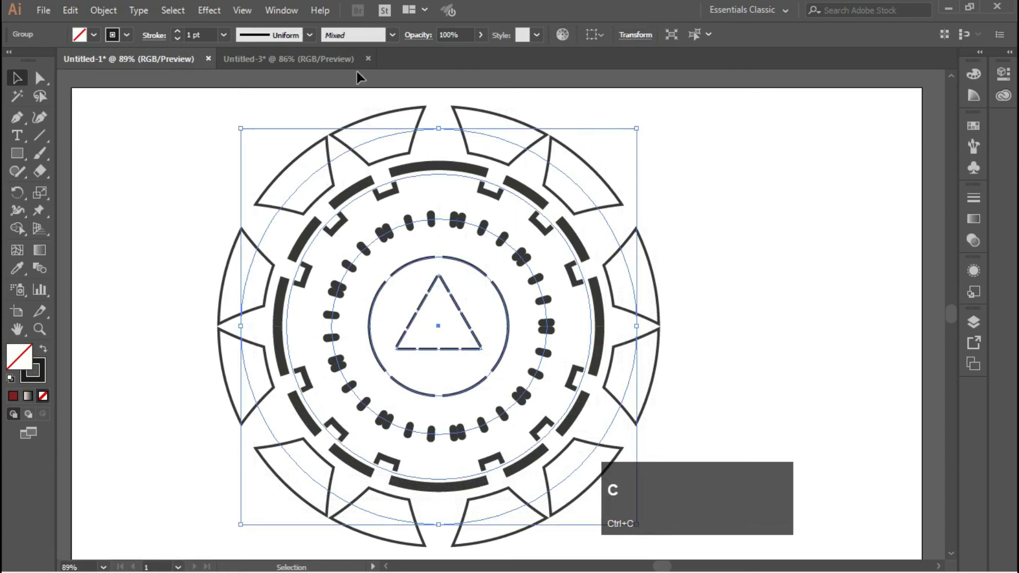
pyautogui.click(335, 60)
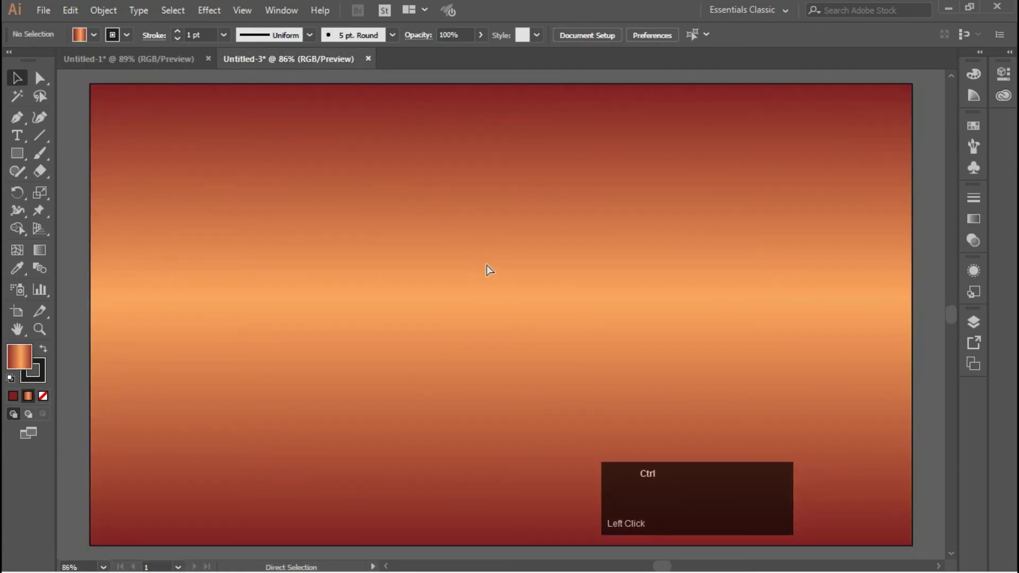
pyautogui.hotkey('ctrl', 'v')
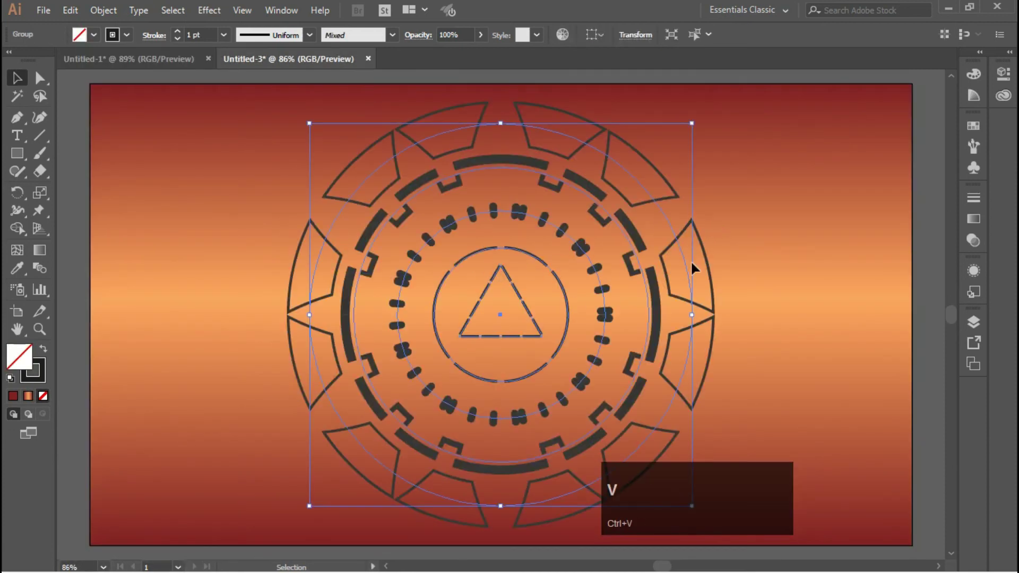
# Shift the pasted circular artwork slightly to the left, ungroup it and select its outermost circle.
pyautogui.click(628, 244)
pyautogui.moveTo(614, 218)
pyautogui.mouseDown()
pyautogui.moveTo(632, 193)
pyautogui.moveTo(609, 217)
pyautogui.mouseUp()
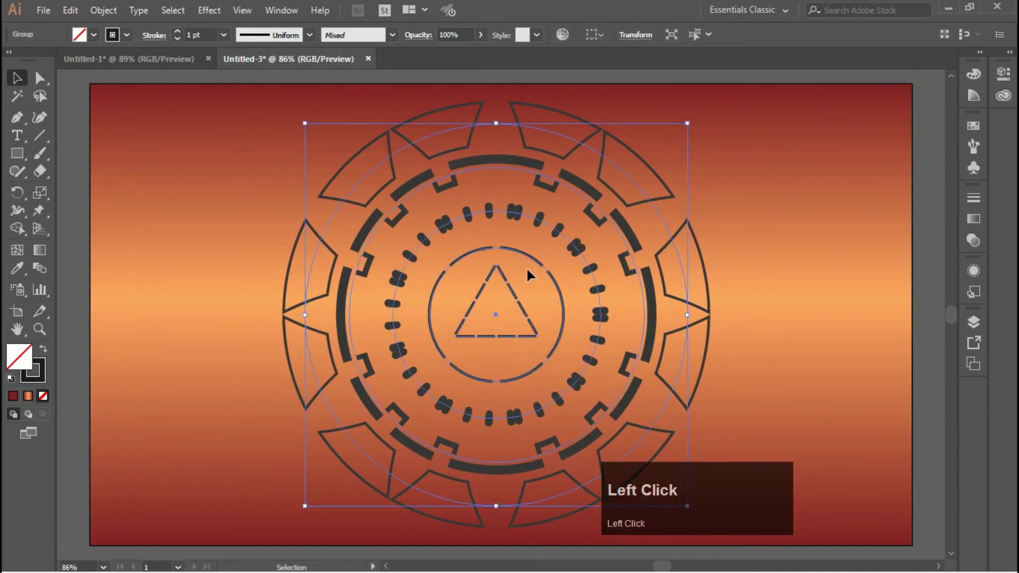
pyautogui.rightClick(526, 267)
pyautogui.click(556, 372)
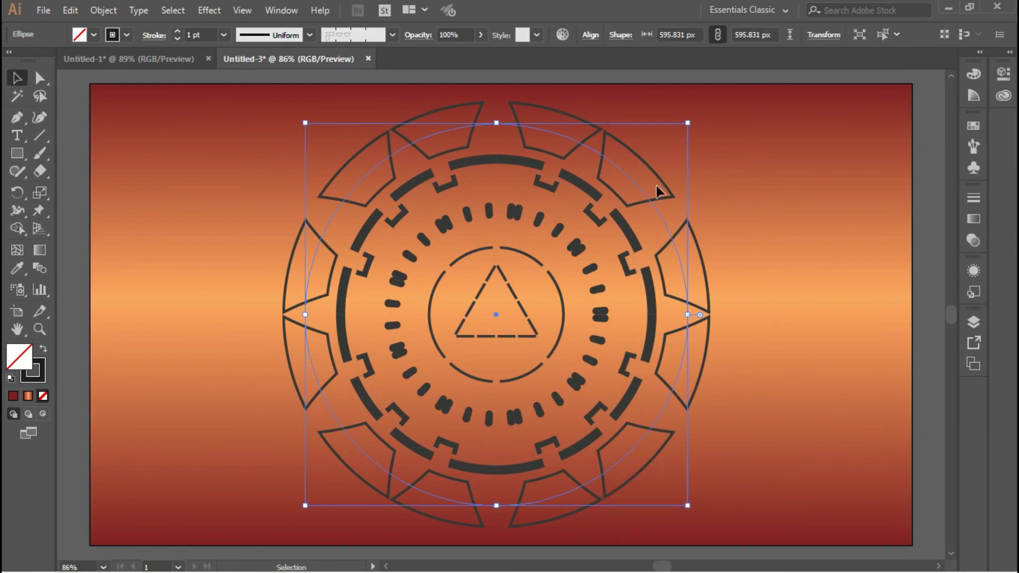
# Try a yellow FFC600 fill on the outermost circle, and set its fill back to none.
pyautogui.click(969, 75)
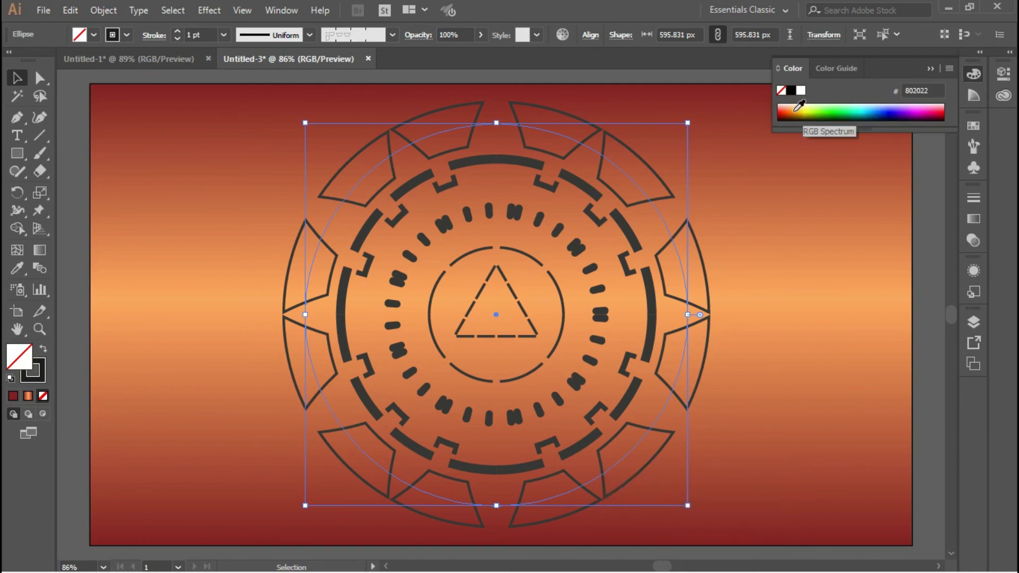
pyautogui.click(796, 109)
pyautogui.click(799, 110)
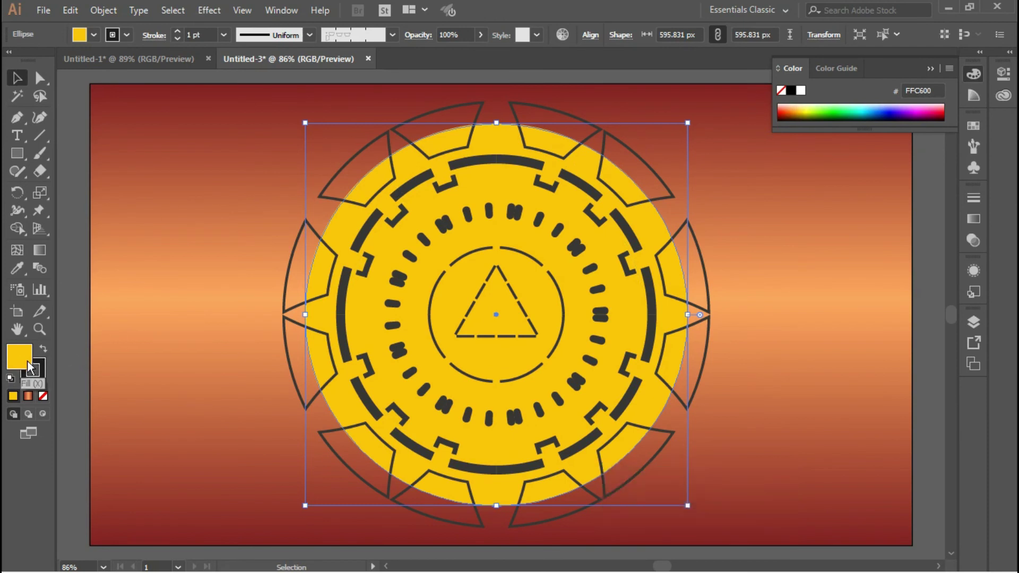
pyautogui.click(43, 396)
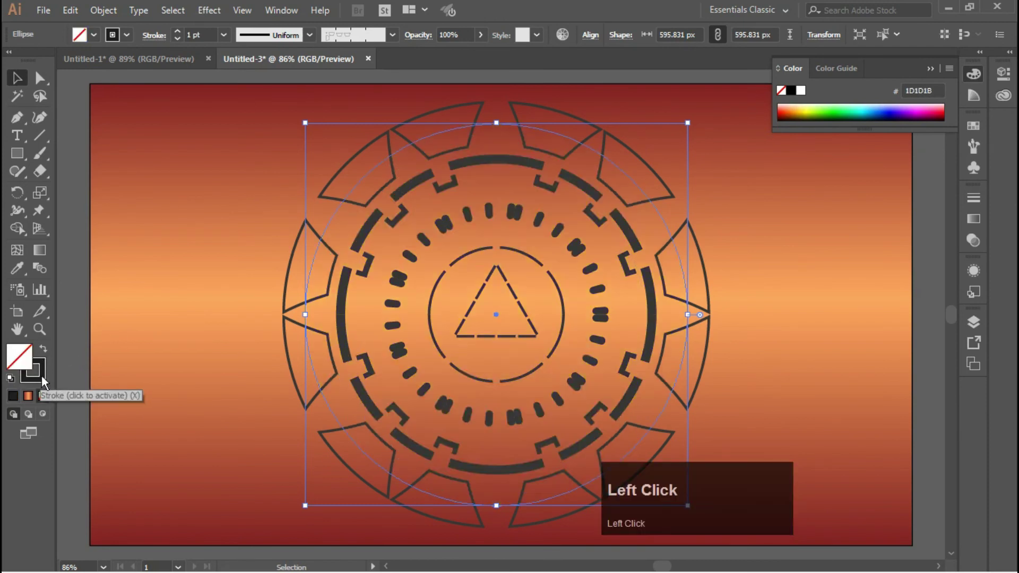
# Change the stroke of the selected outermost circle to orange.
pyautogui.click(41, 375)
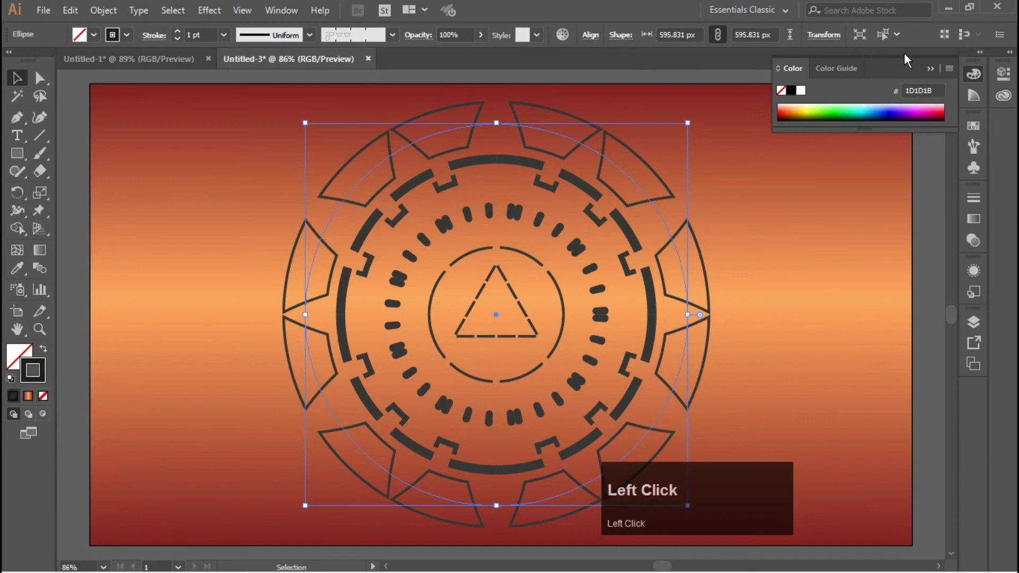
pyautogui.click(797, 106)
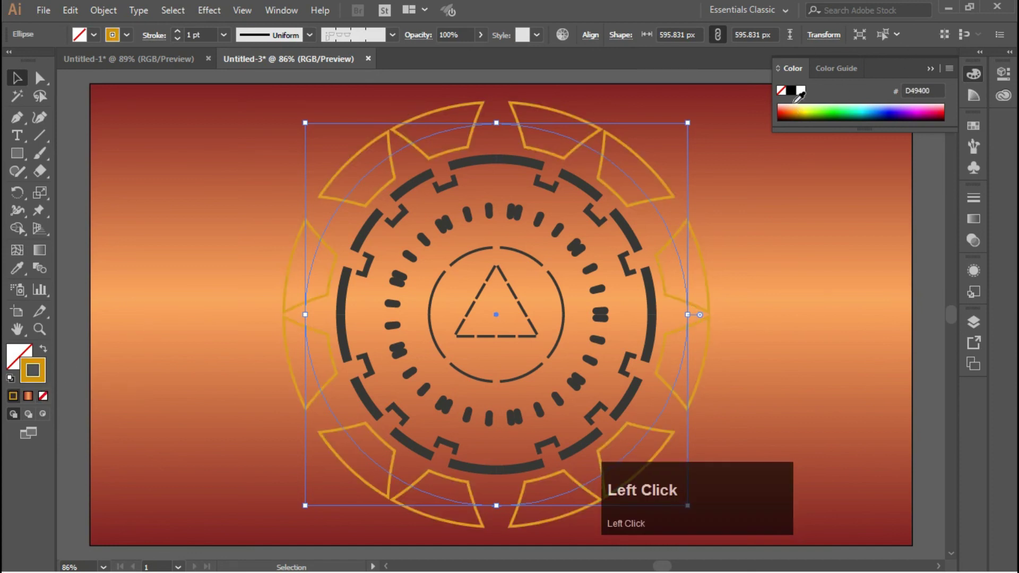
# Try an orange E98A00 stroke on the thick bracketed ring.
pyautogui.click(551, 178)
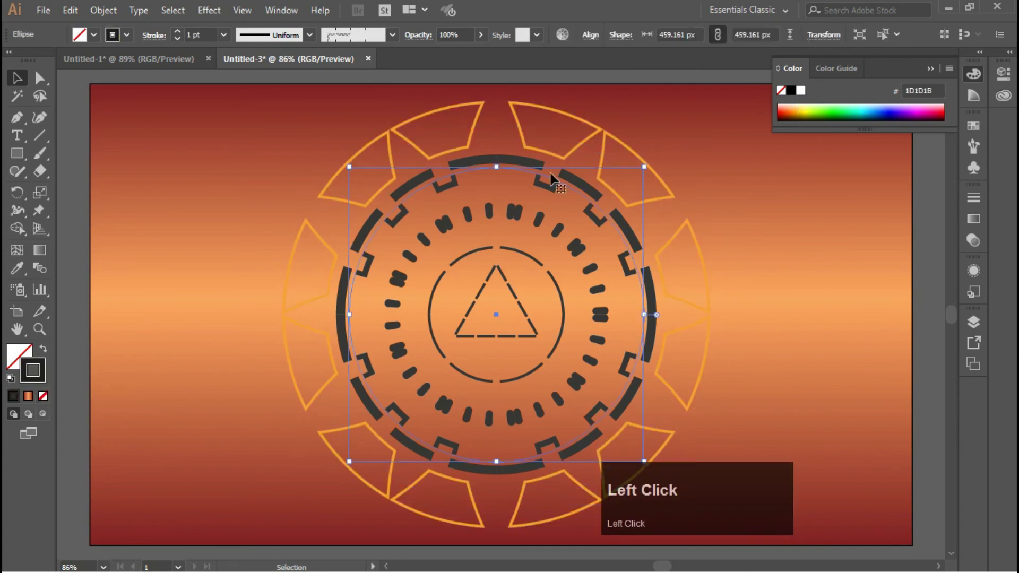
pyautogui.click(796, 108)
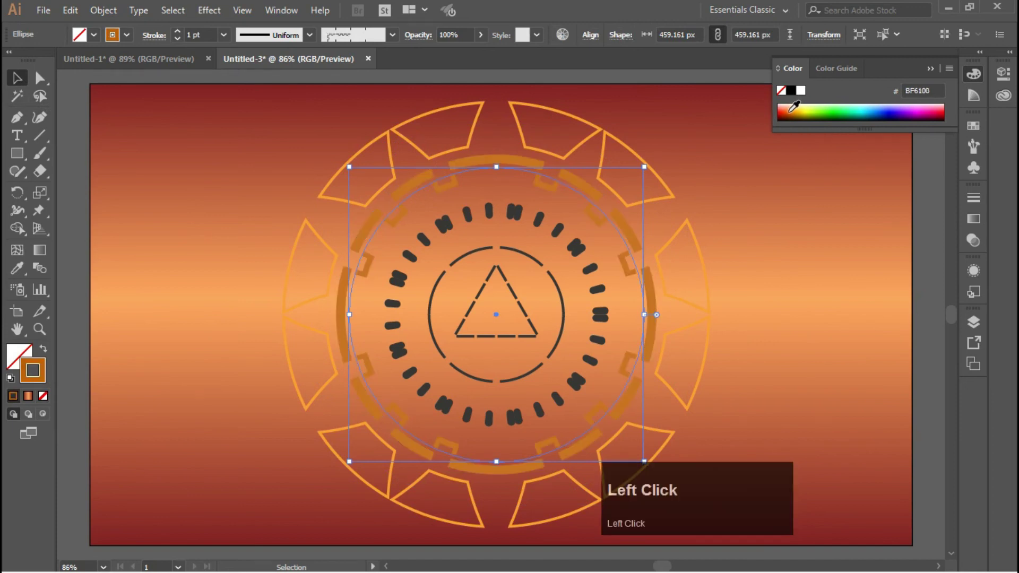
pyautogui.click(795, 107)
pyautogui.moveTo(801, 112); pyautogui.dragTo(795, 108)
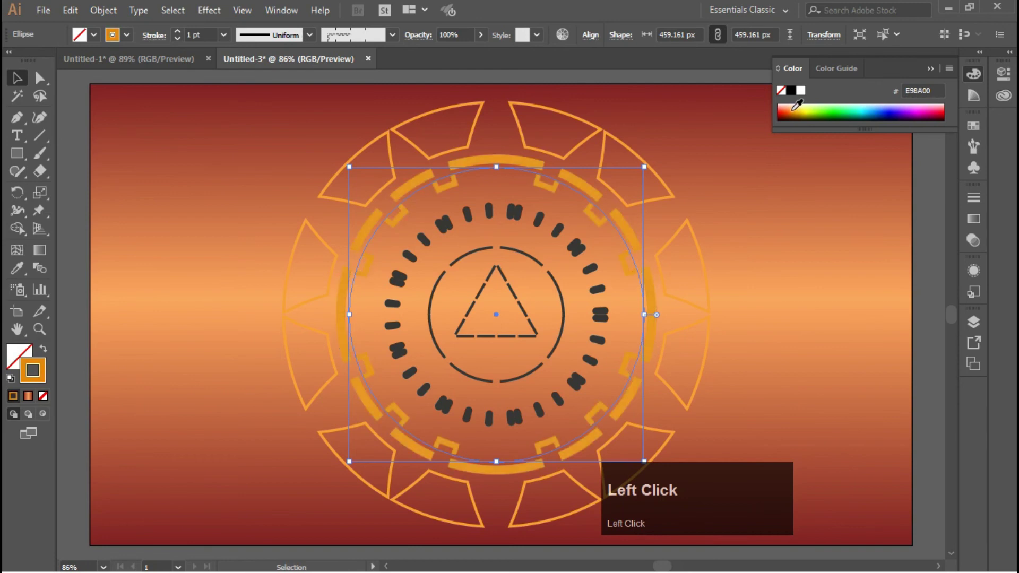
# Set the stroke of the short-dash ring to FFB555 and of the thin circle around the triangle to FFD43F.
pyautogui.click(514, 214)
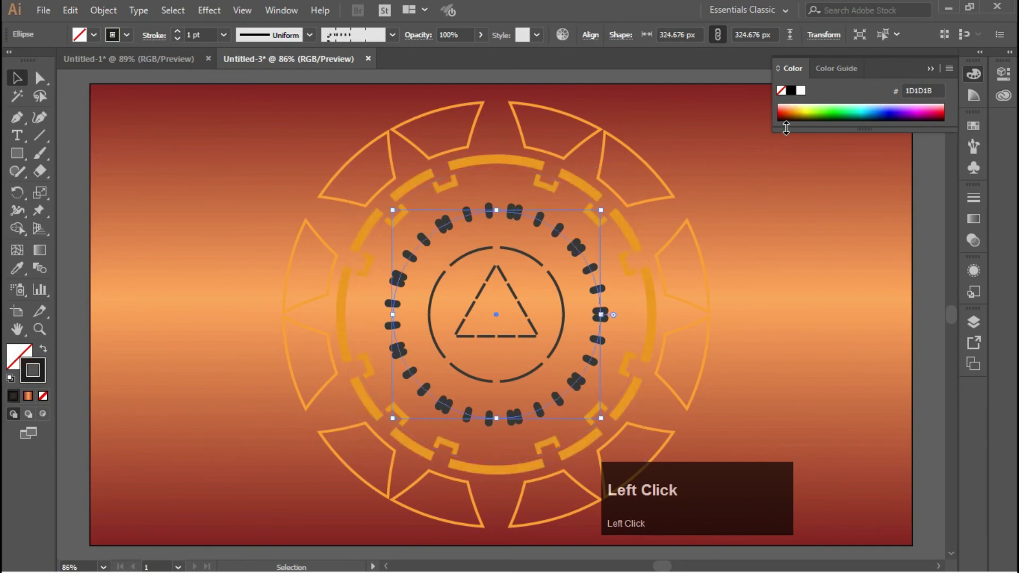
pyautogui.click(799, 109)
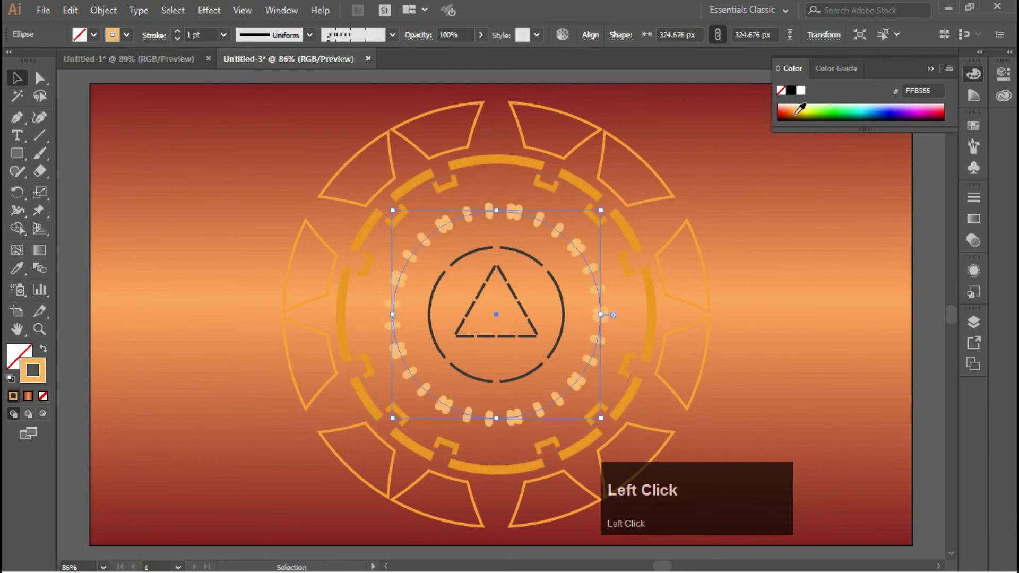
pyautogui.click(528, 256)
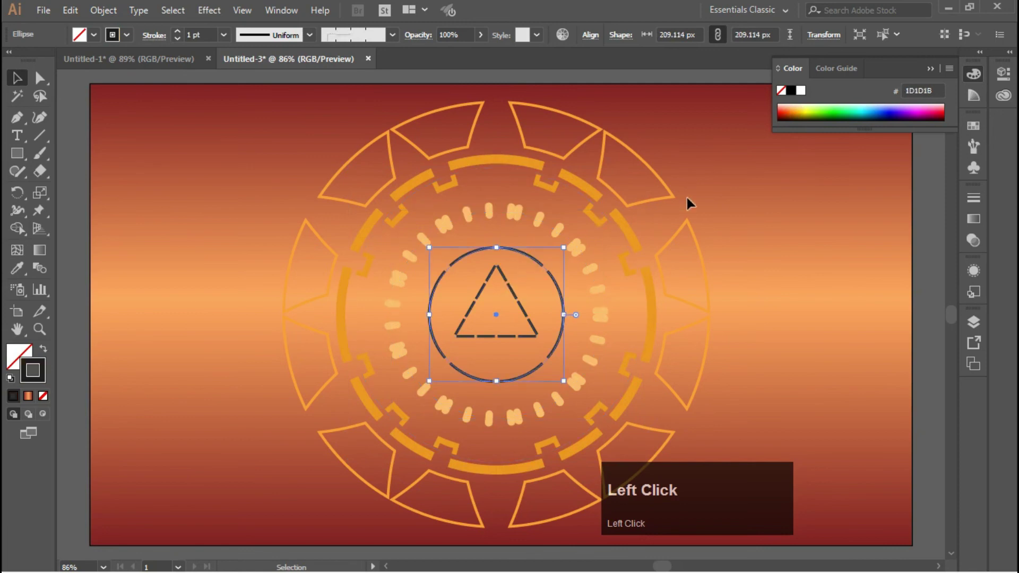
pyautogui.click(797, 108)
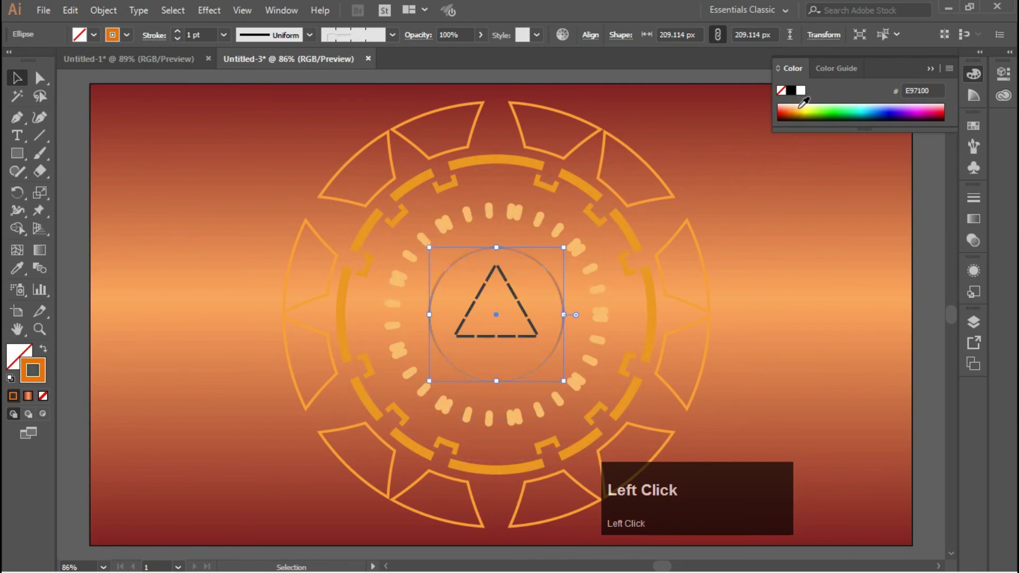
pyautogui.click(801, 105)
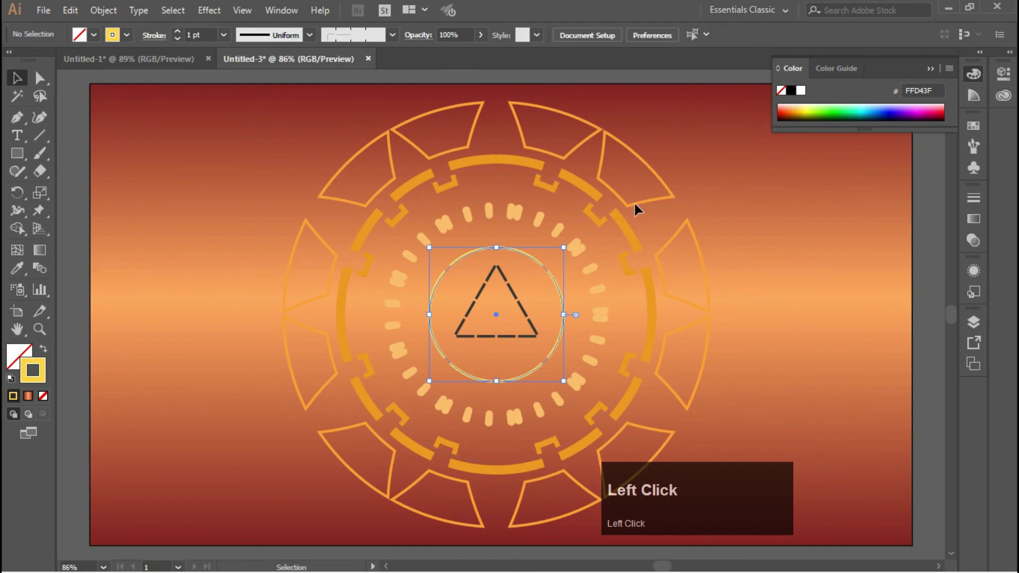
# Set the central triangle's stroke to light yellow FFE755 and deselect it.
pyautogui.click(527, 319)
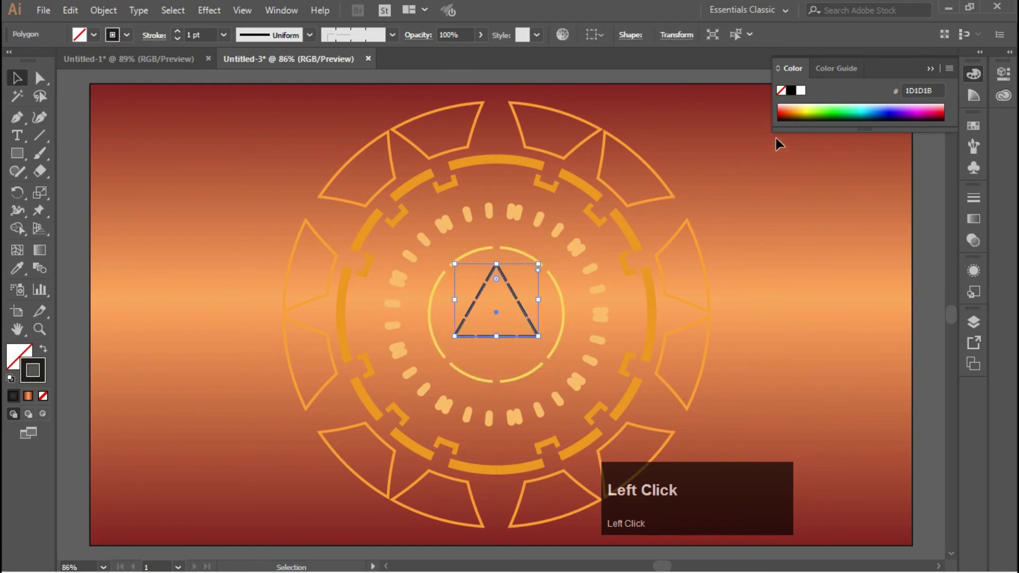
pyautogui.click(799, 108)
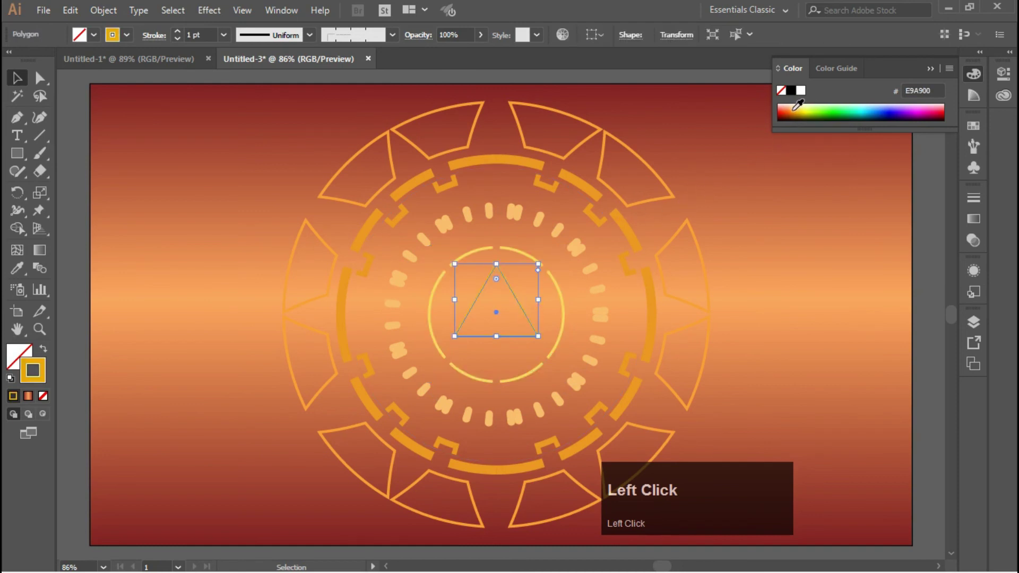
pyautogui.click(793, 110)
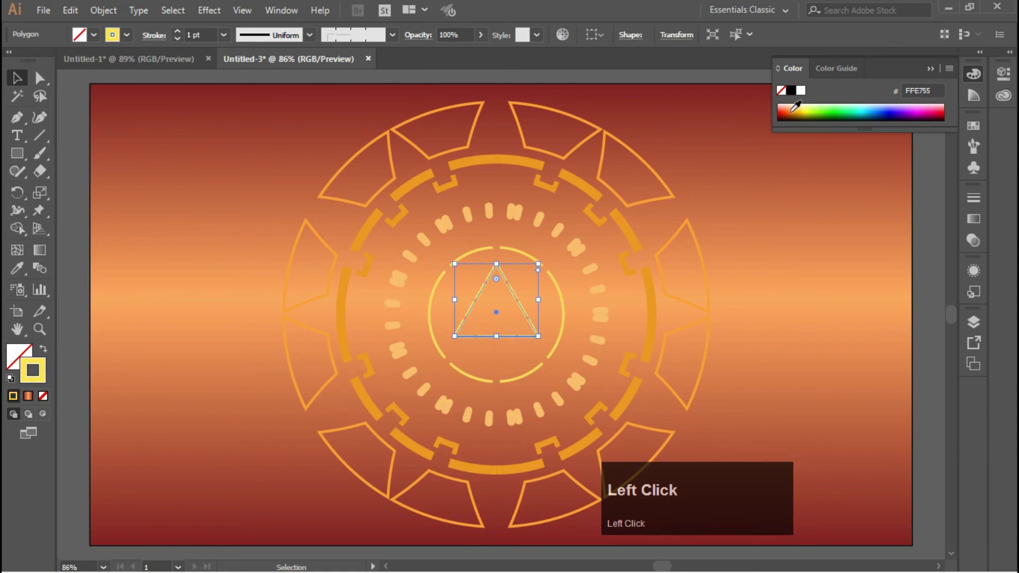
pyautogui.click(514, 275)
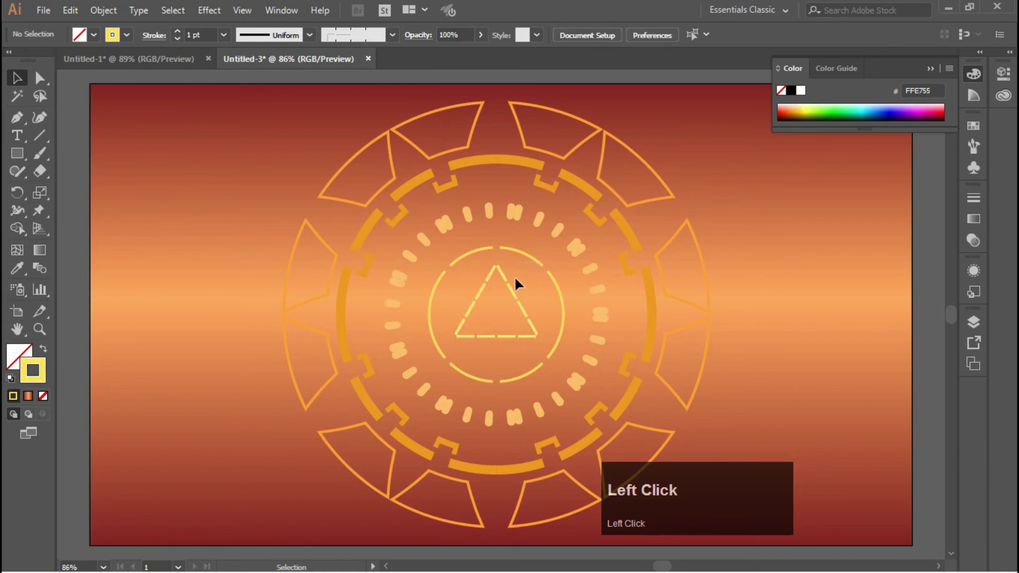
# Recolor the thick bracketed ring's stroke to yellow and deselect it.
pyautogui.click(540, 171)
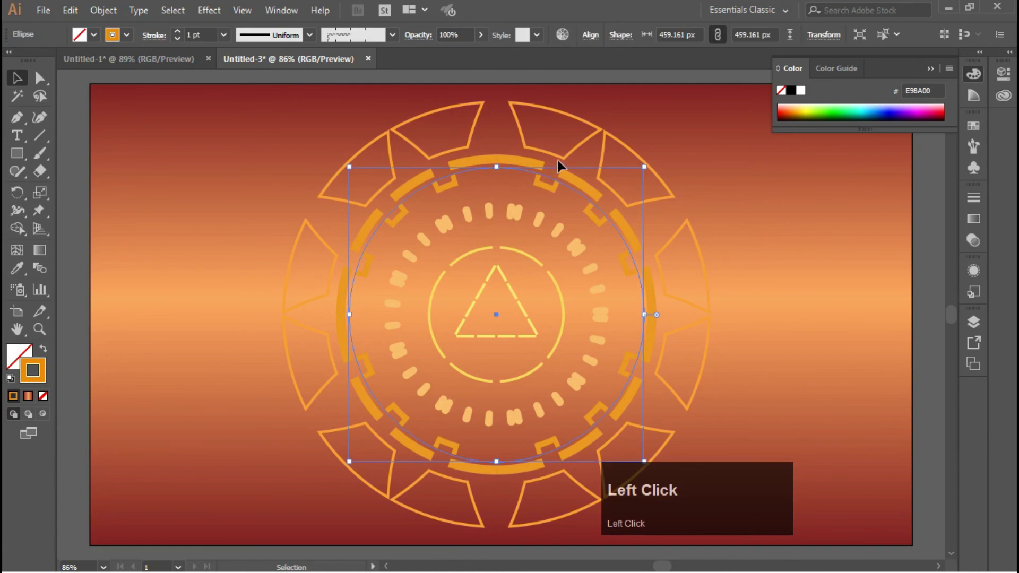
pyautogui.click(797, 105)
pyautogui.click(736, 168)
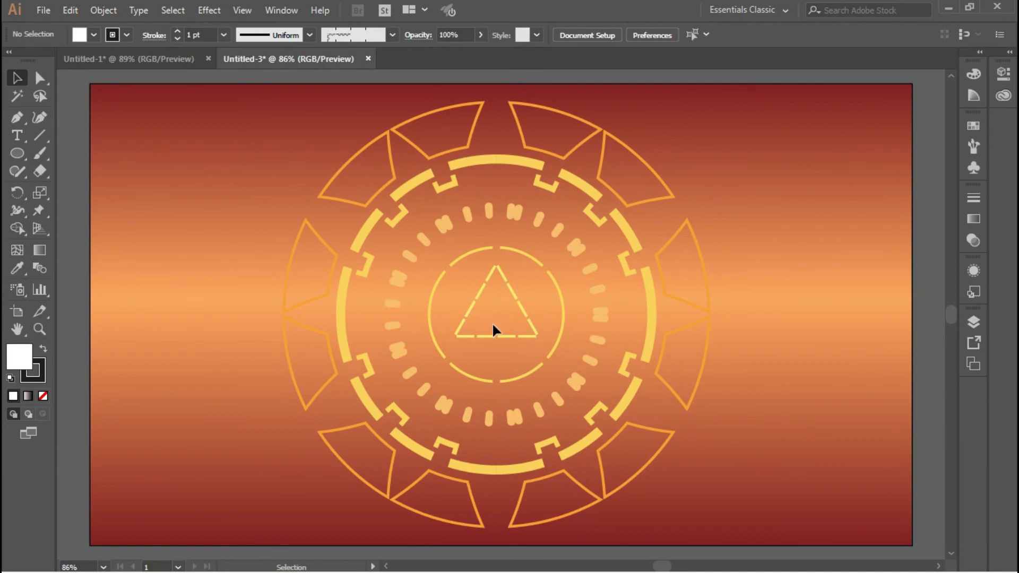
# Draw a circle about 69 px in diameter and place it beside the upper-right part of the circular design.
pyautogui.click(18, 153)
pyautogui.moveTo(17, 153); pyautogui.dragTo(72, 187)
pyautogui.moveTo(152, 195); pyautogui.dragTo(194, 239)
pyautogui.press('v')
pyautogui.moveTo(173, 217); pyautogui.dragTo(663, 121)
# Fill the small circle with a radial white-to-black gradient.
pyautogui.click(973, 220)
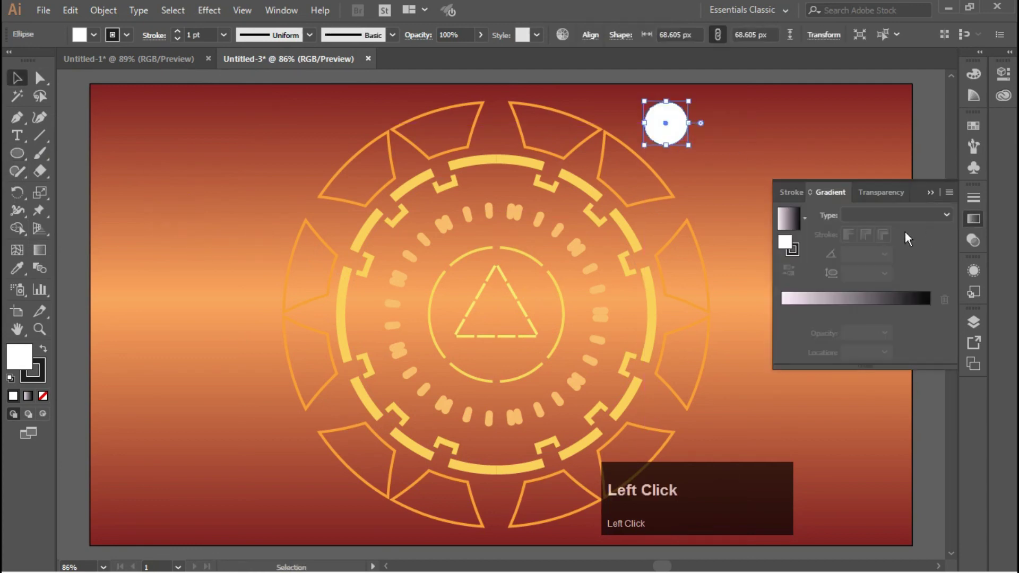
pyautogui.click(855, 301)
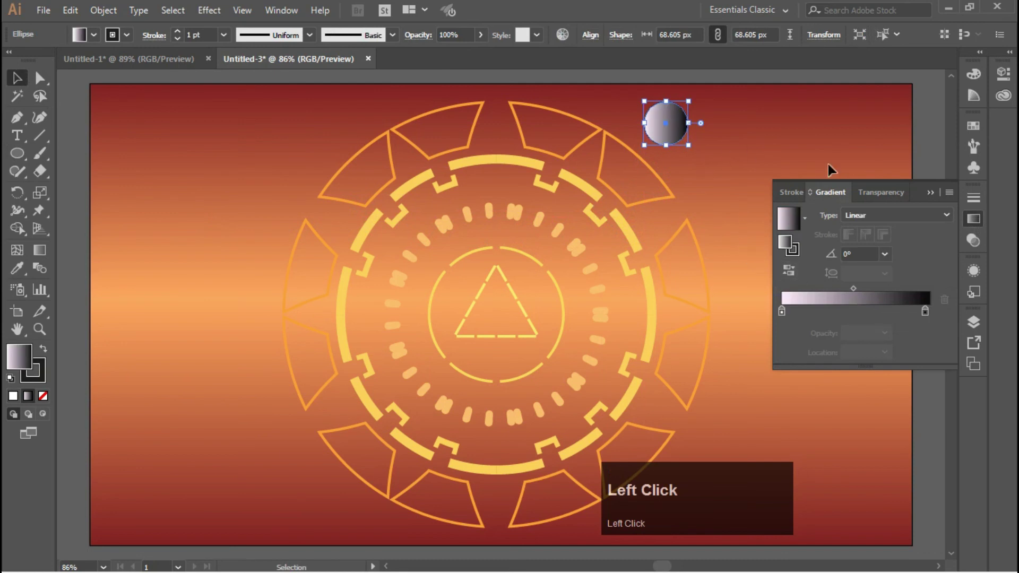
pyautogui.click(883, 215)
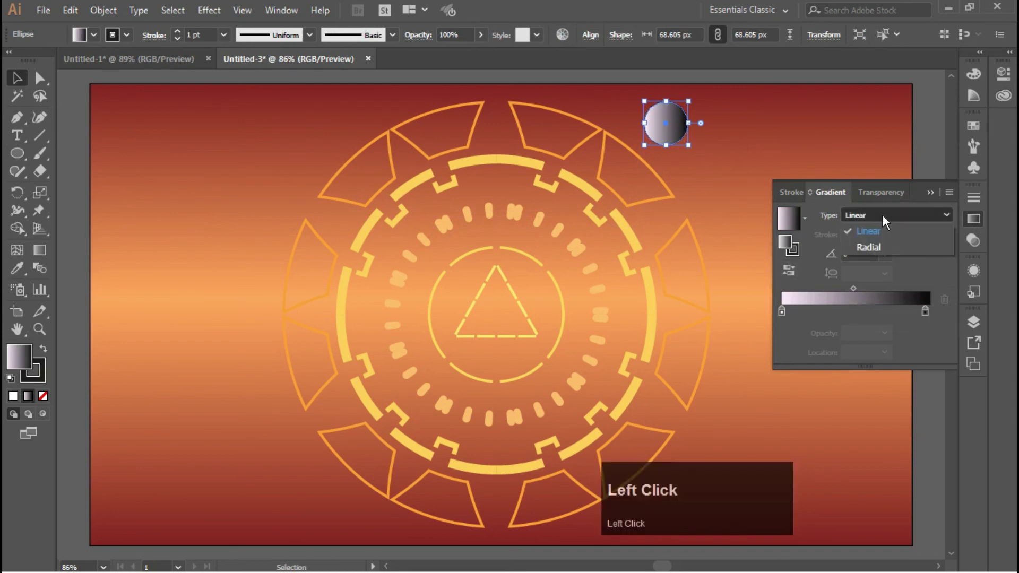
pyautogui.click(875, 247)
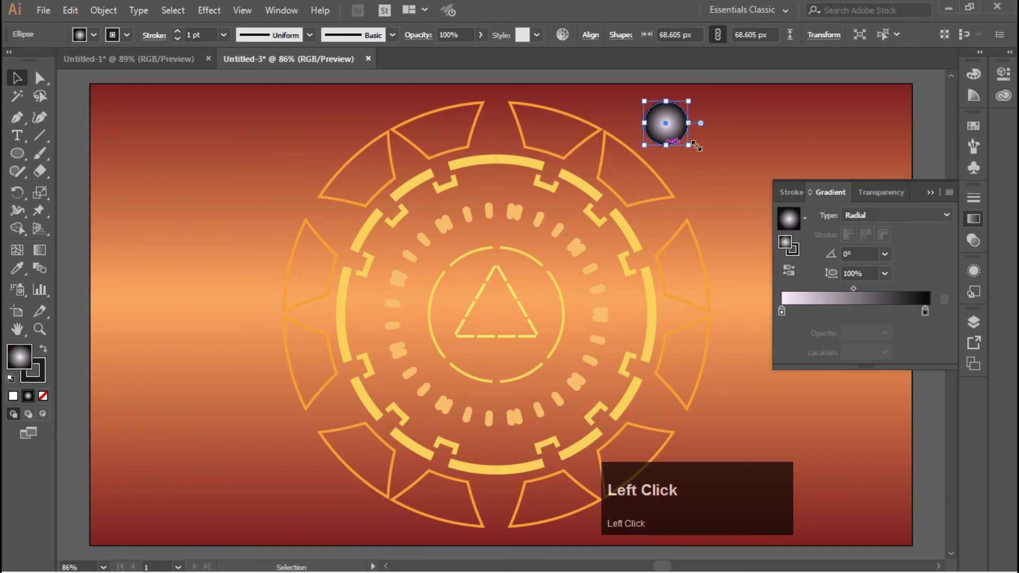
# Set the small circle's blend mode to Screen and move it to the centre of the triangle.
pyautogui.click(870, 191)
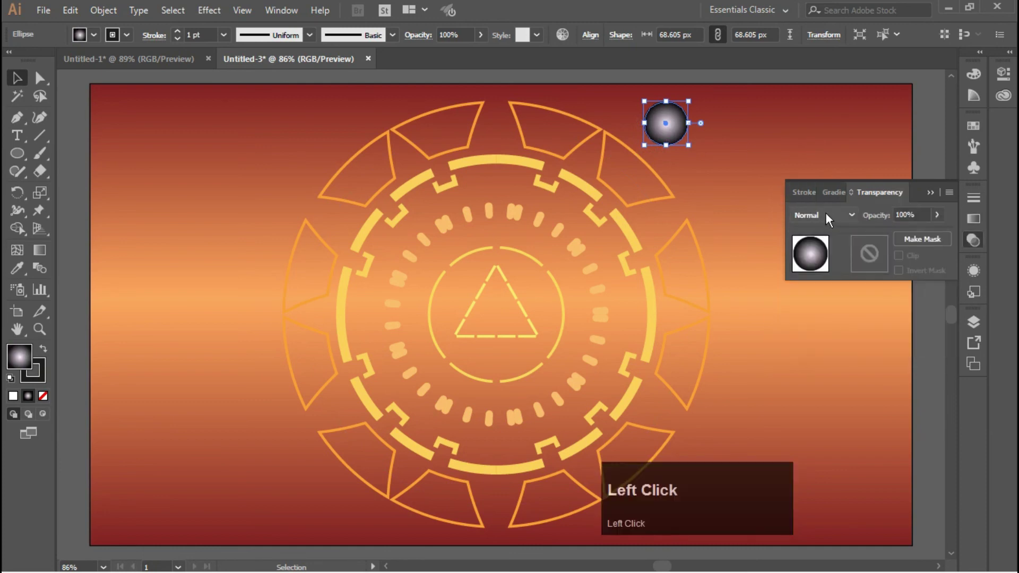
pyautogui.click(826, 213)
pyautogui.click(831, 317)
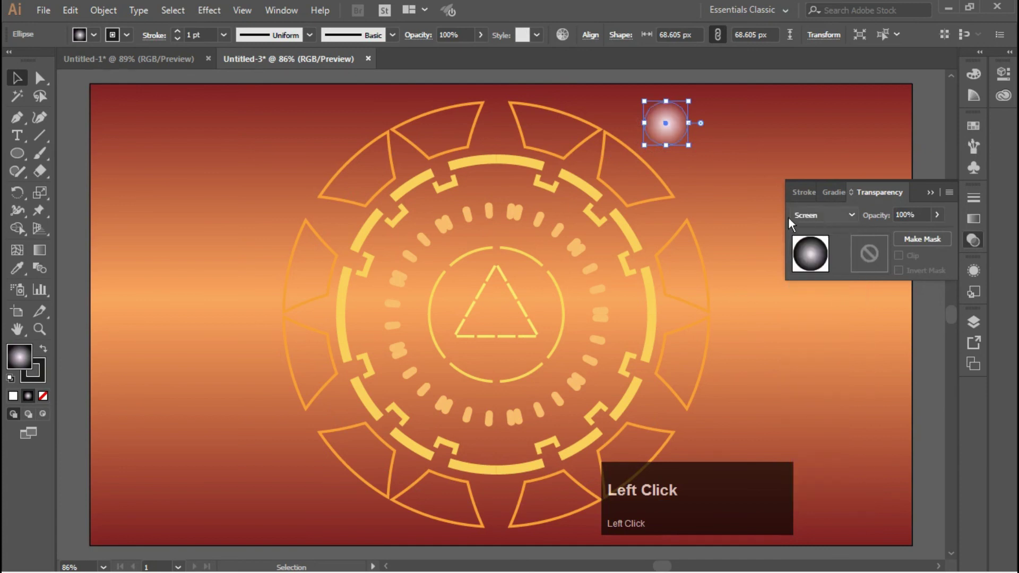
pyautogui.moveTo(668, 119); pyautogui.dragTo(500, 311)
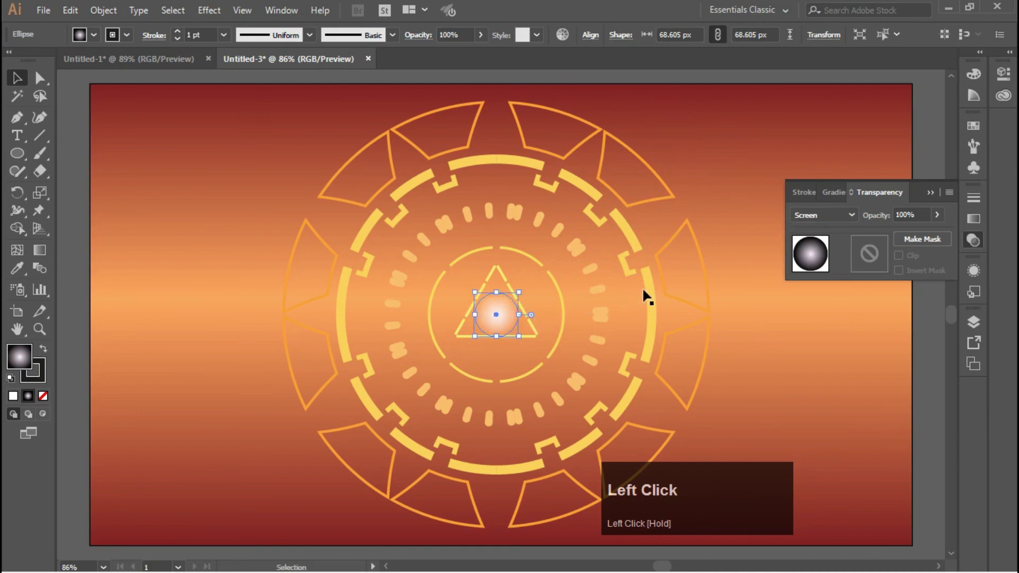
# Set the light stop of the glow circle's gradient to RGB color FFEDA1, and deselect the circle.
pyautogui.click(834, 192)
pyautogui.click(781, 310)
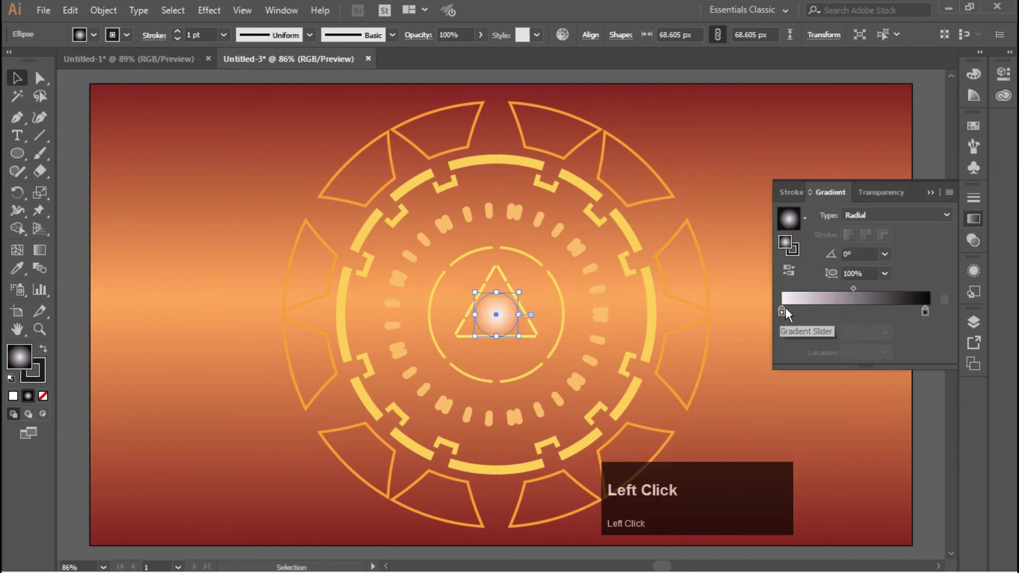
pyautogui.doubleClick(780, 310)
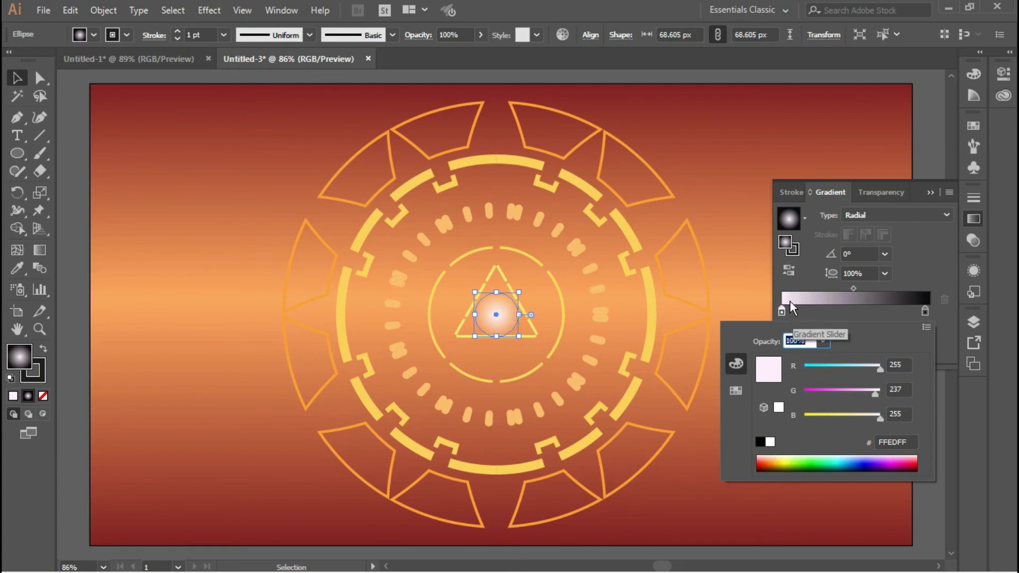
pyautogui.moveTo(880, 418); pyautogui.dragTo(856, 418)
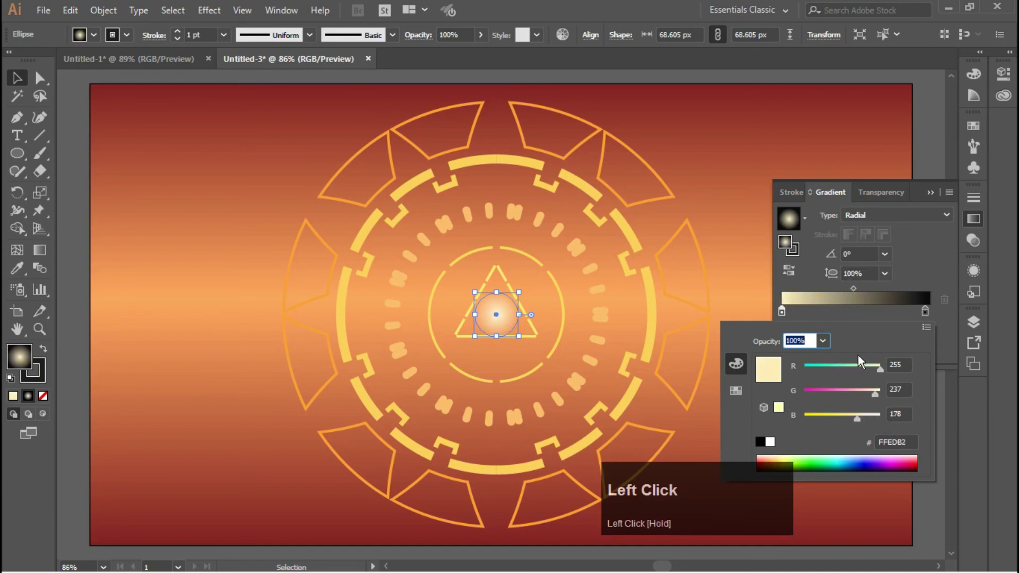
pyautogui.click(923, 328)
pyautogui.click(879, 330)
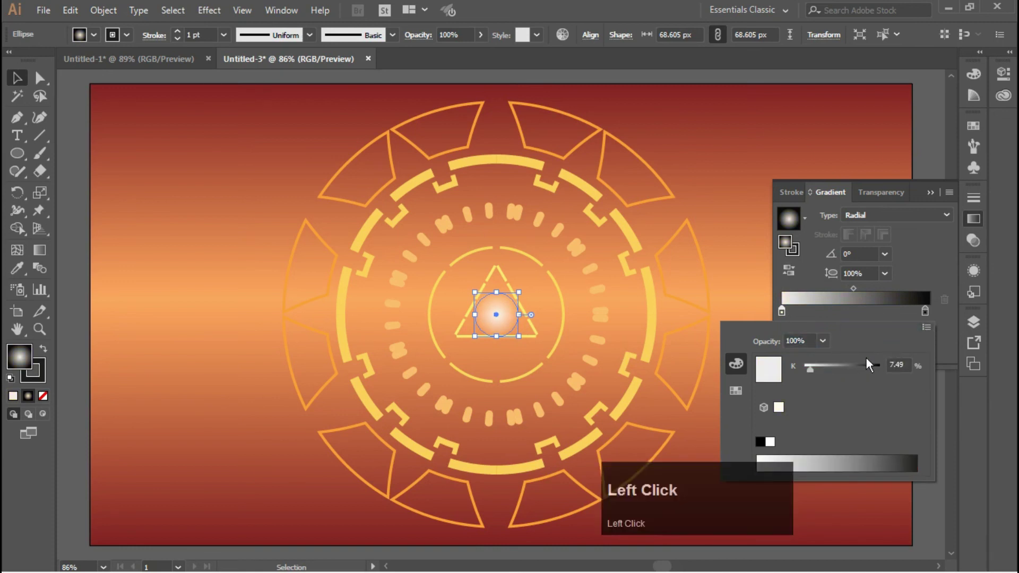
pyautogui.click(925, 328)
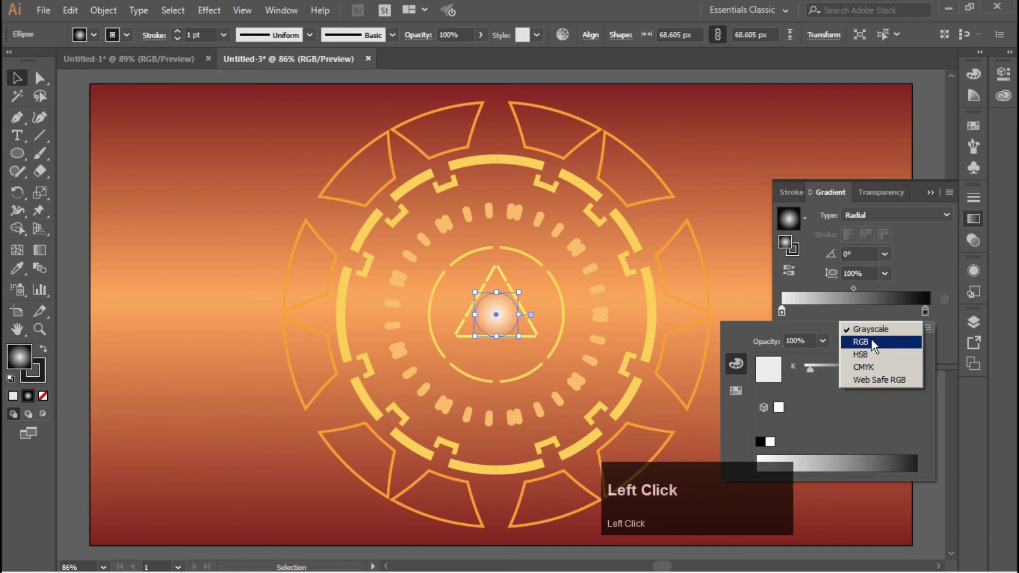
pyautogui.click(871, 339)
pyautogui.moveTo(857, 415); pyautogui.dragTo(851, 416)
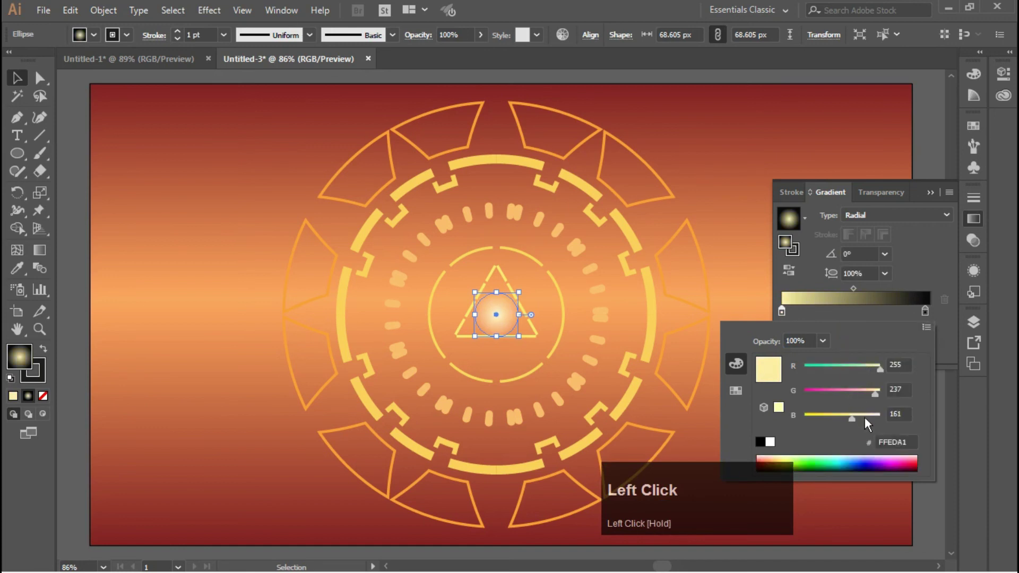
pyautogui.click(748, 234)
pyautogui.click(930, 193)
pyautogui.click(775, 248)
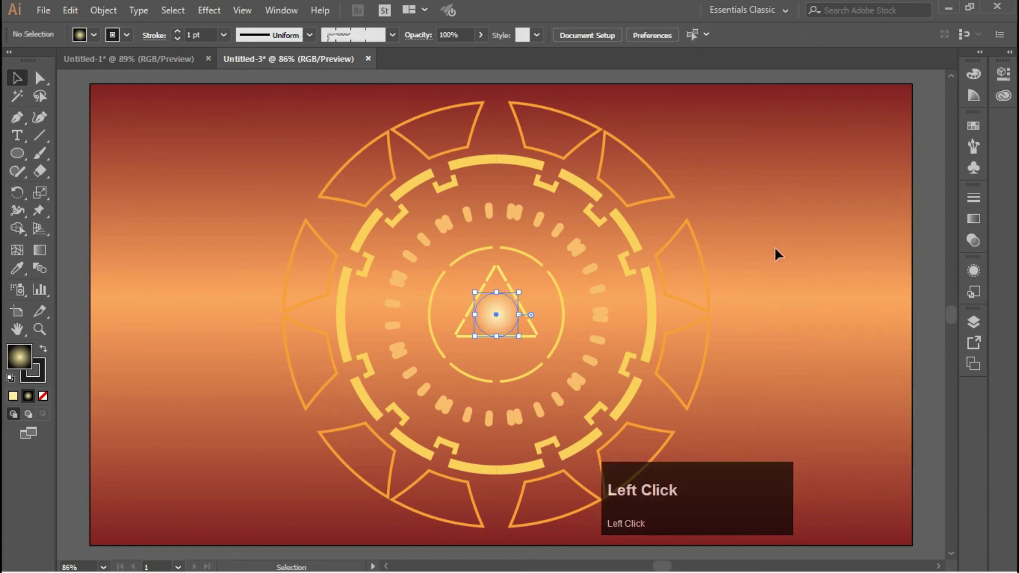
# Place copies of the glow circle, reduced to about 41 px, at the left, top, right and bottom of the outermost ring.
pyautogui.moveTo(501, 315); pyautogui.dragTo(285, 312)
pyautogui.click(735, 289)
pyautogui.click(731, 268)
pyautogui.click(581, 96)
pyautogui.click(247, 392)
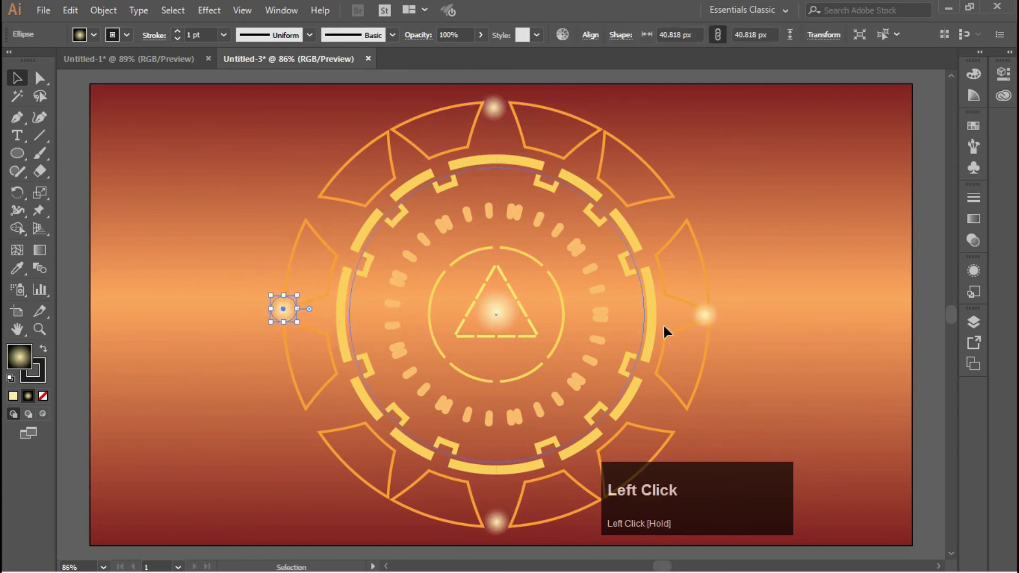
# Copy the top glow onto the uppermost dash of the short-dash ring and squeeze it into a narrow vertical ellipse.
pyautogui.moveTo(496, 113); pyautogui.dragTo(493, 216)
pyautogui.press('alt')
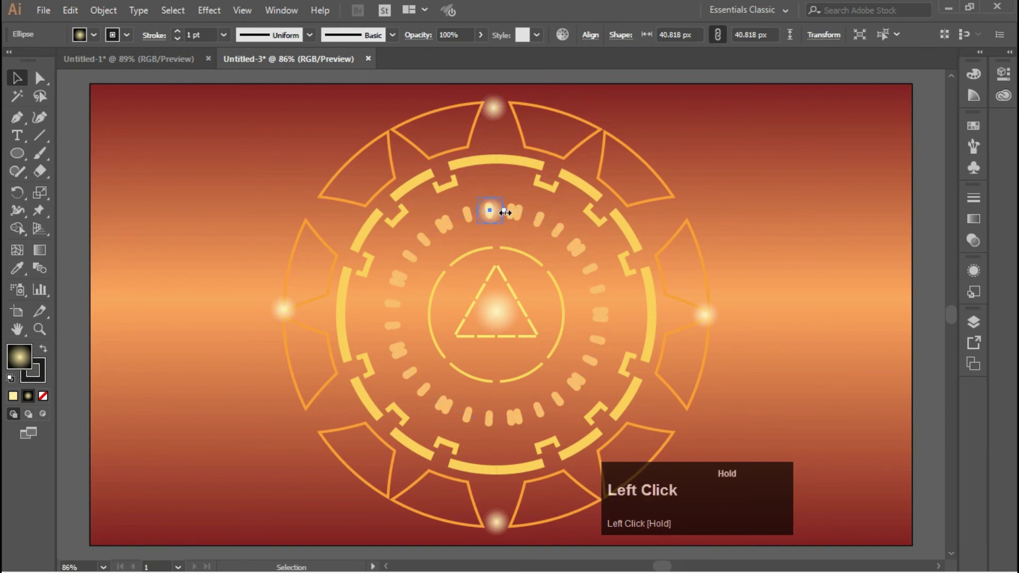
pyautogui.moveTo(505, 212); pyautogui.dragTo(492, 211)
pyautogui.click(663, 146)
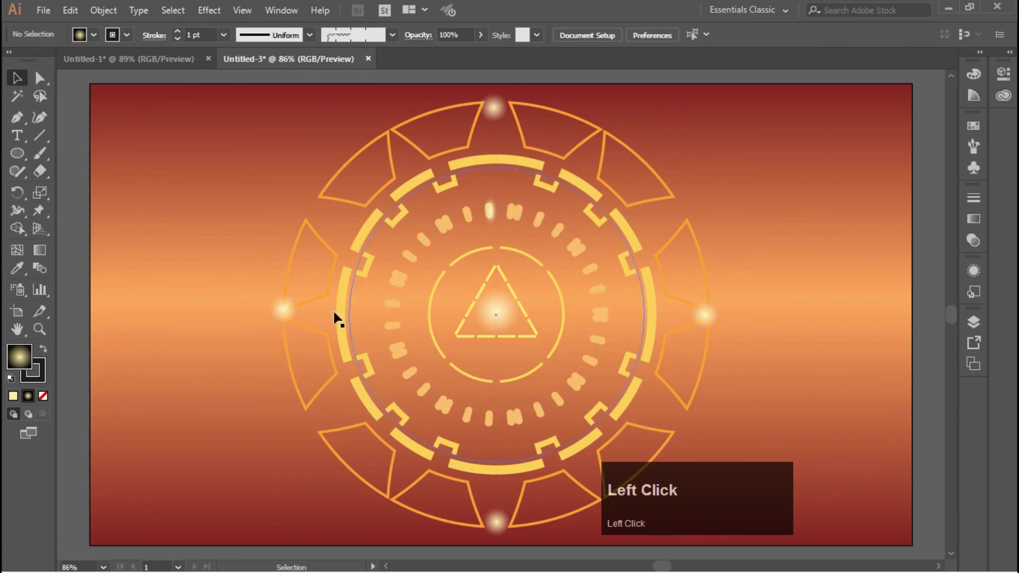
# Create a copy of the narrow glow ellipse rotated by 360/10 degrees around the centre of the central glow circle.
pyautogui.click(492, 211)
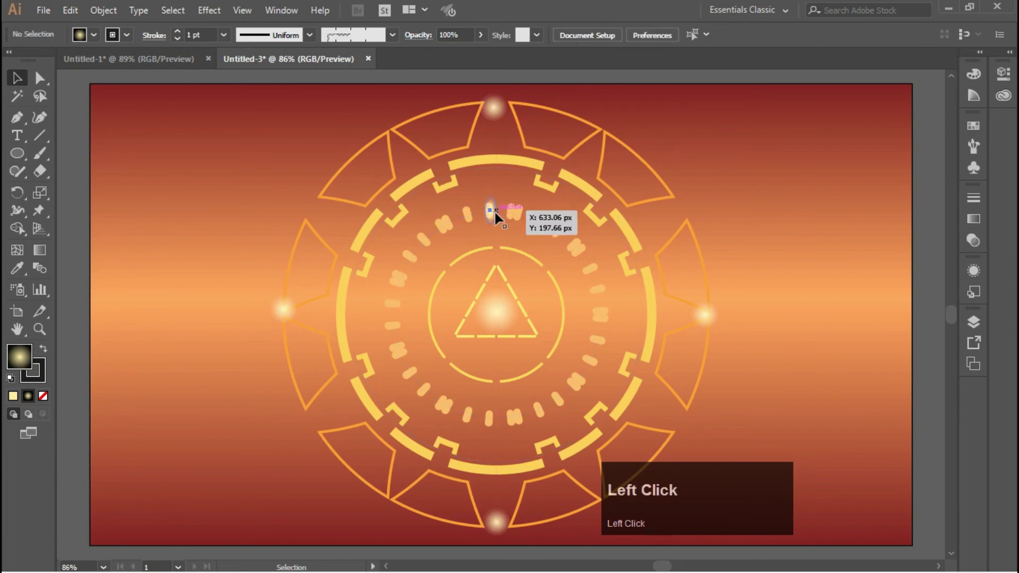
pyautogui.click(19, 191)
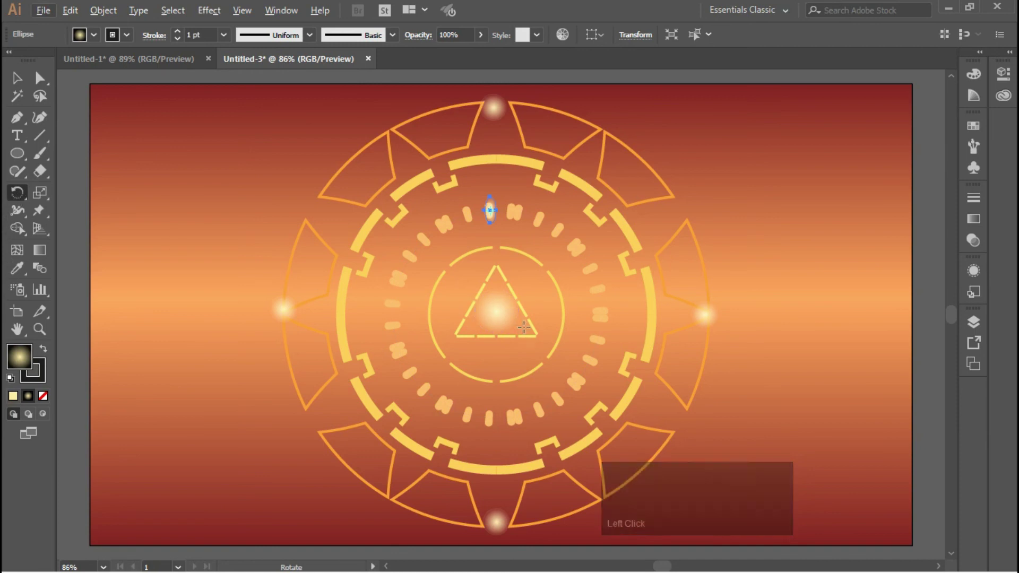
pyautogui.press('alt')
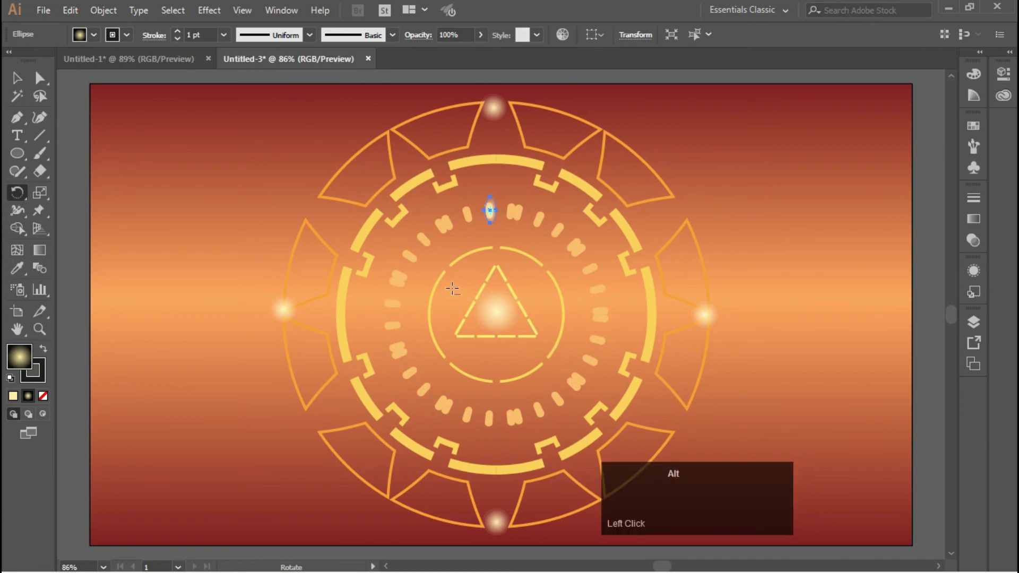
pyautogui.keyDown('alt'); pyautogui.click(494, 311); pyautogui.keyUp('alt')
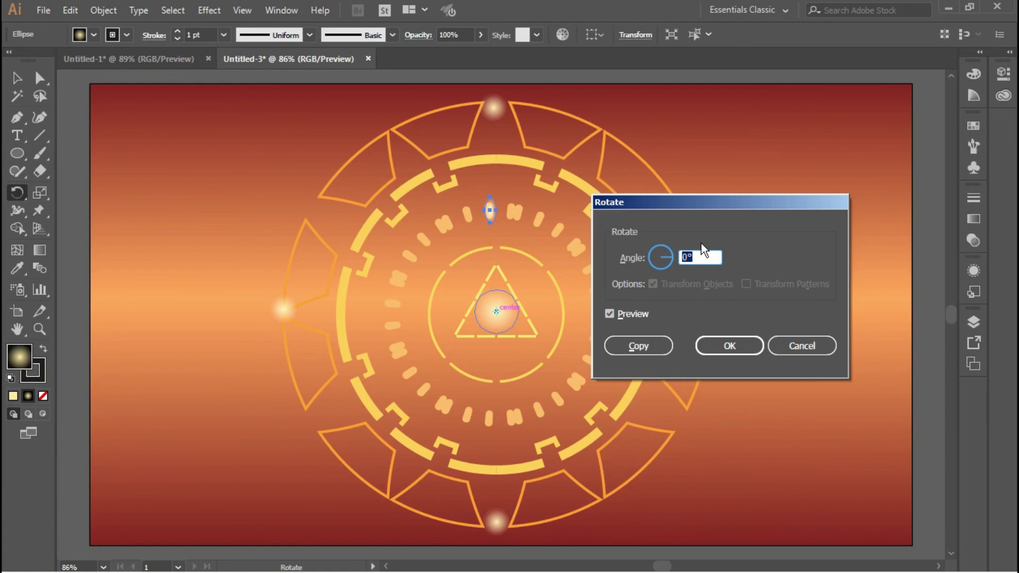
pyautogui.write('360/10')
pyautogui.click(635, 348)
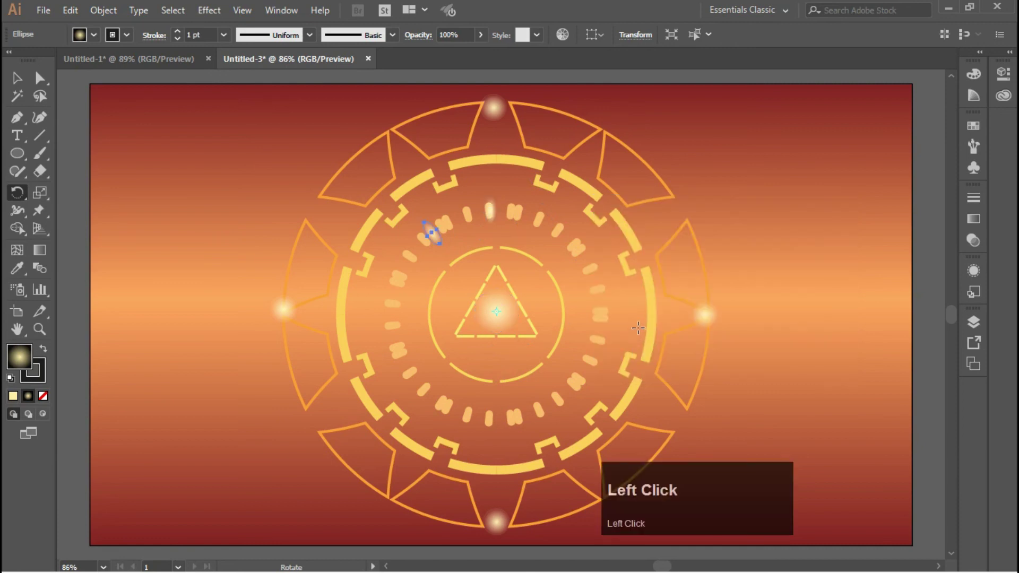
# Repeat the rotated copy until evenly spaced glow ellipses go all the way around the short-dash ring.
pyautogui.hotkey('ctrl', 'd')
pyautogui.hotkey('ctrl', 'd')
pyautogui.hotkey('ctrl', 'd')
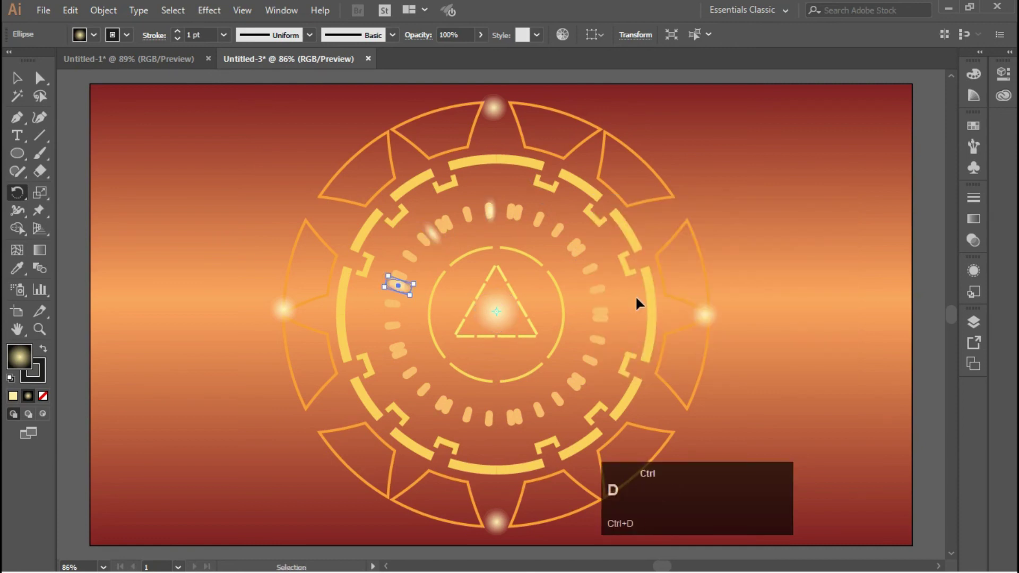
pyautogui.hotkey('ctrl', 'd')
pyautogui.hotkey('ctrl', 'd')
pyautogui.hotkey('ctrl', 'd')
pyautogui.hotkey('ctrl', 'd')
pyautogui.hotkey('ctrl', 'd')
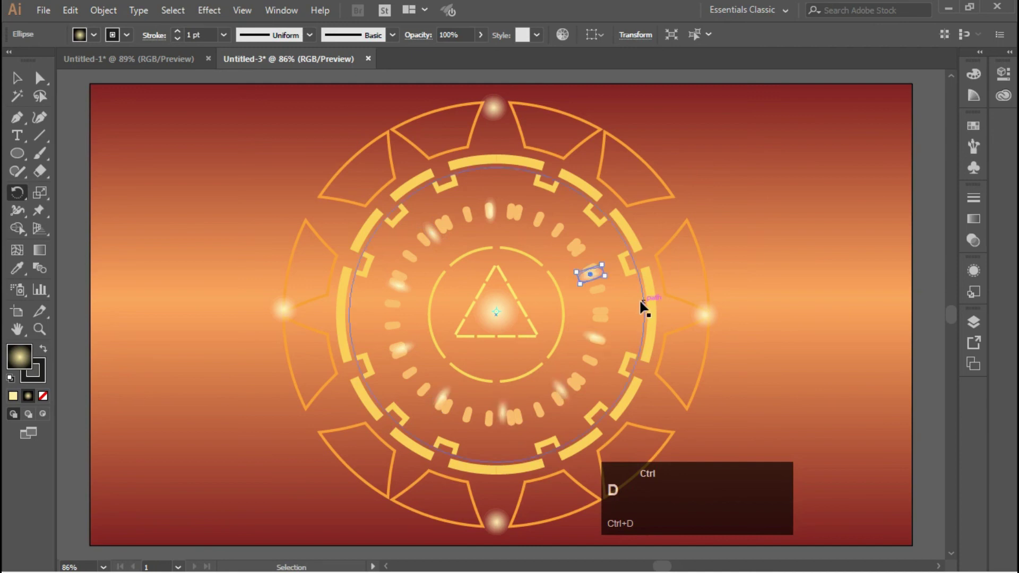
pyautogui.hotkey('ctrl', 'd')
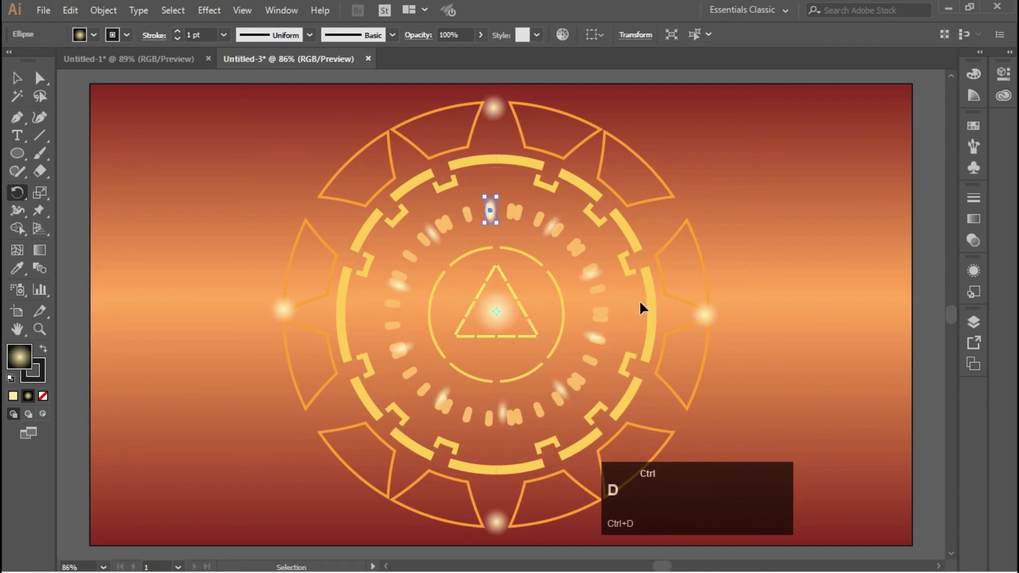